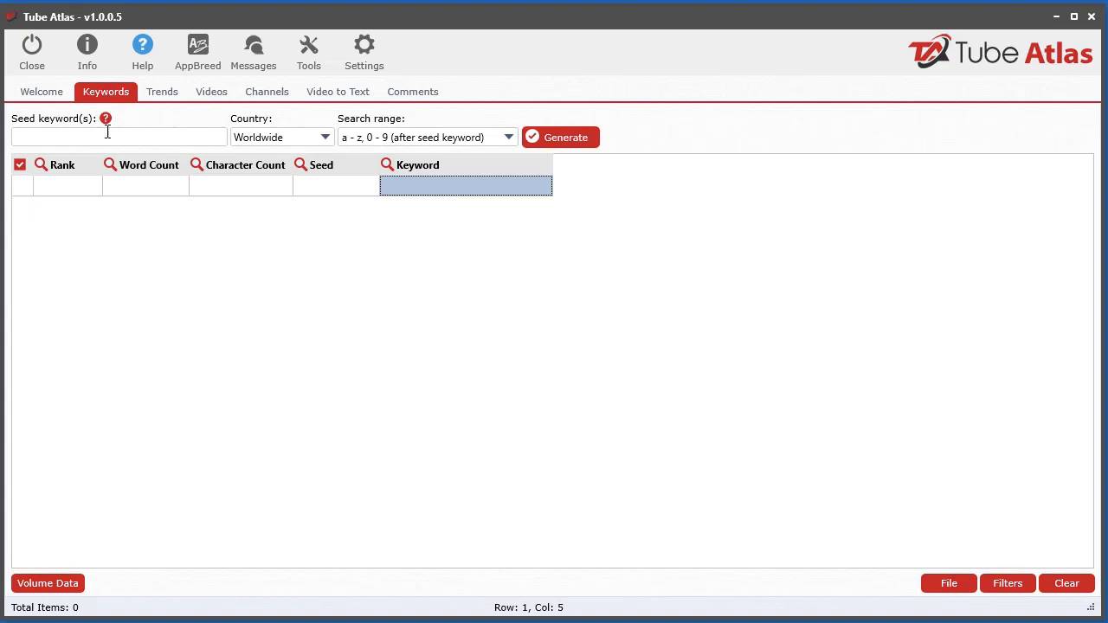
Generate worldwide keyword suggestions for the seed keyword "dog" using the a - z, 0 - 9 (after seed keyword) range.
left_click(77, 137)
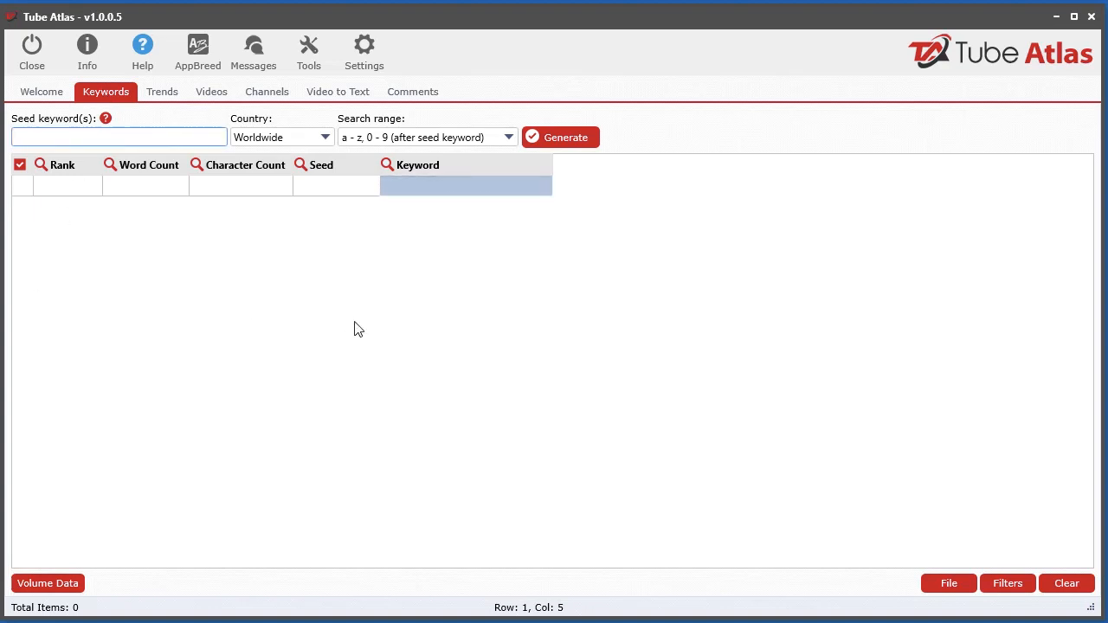
type("dog")
left_click(555, 142)
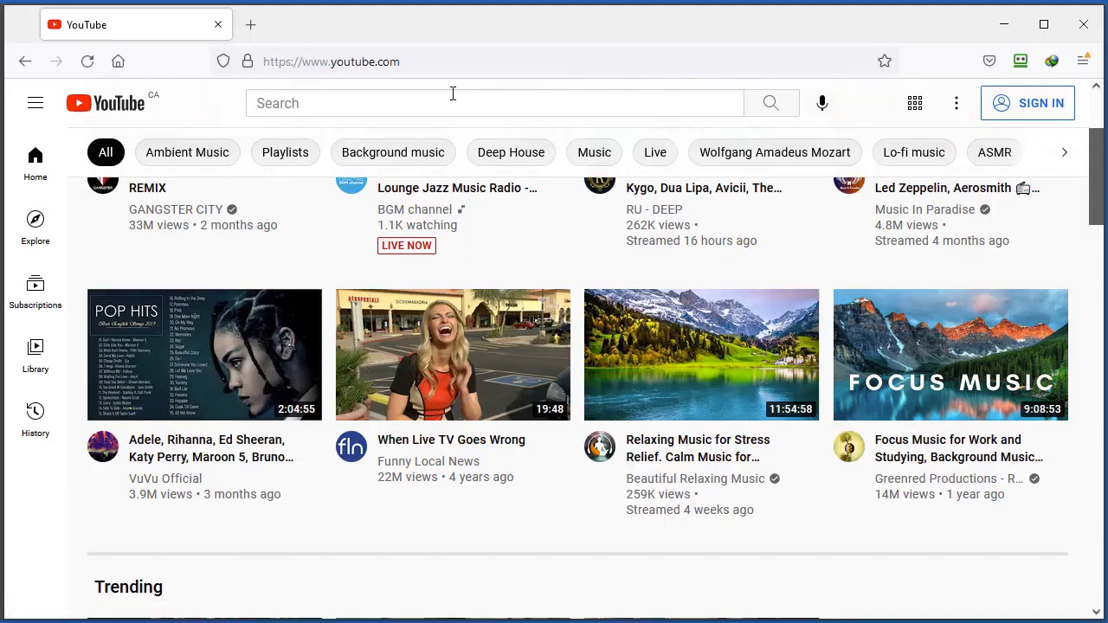
Examine YouTube's search suggestions for "dog", "dog a", "dog b" and "dog c", and return to Tube Atlas.
left_click(442, 108)
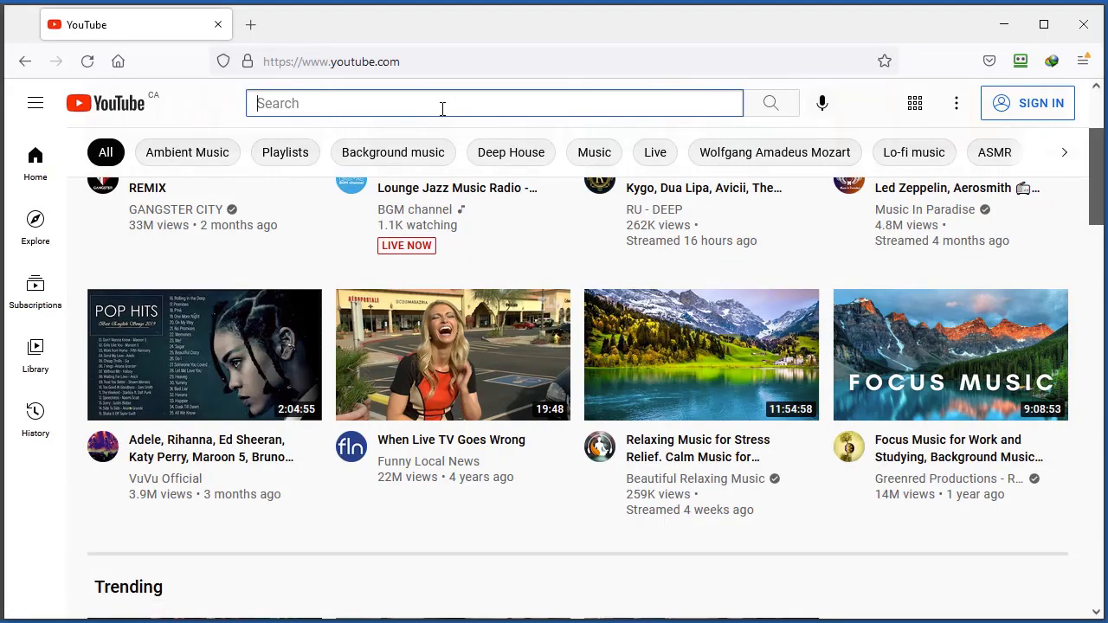
type("dog")
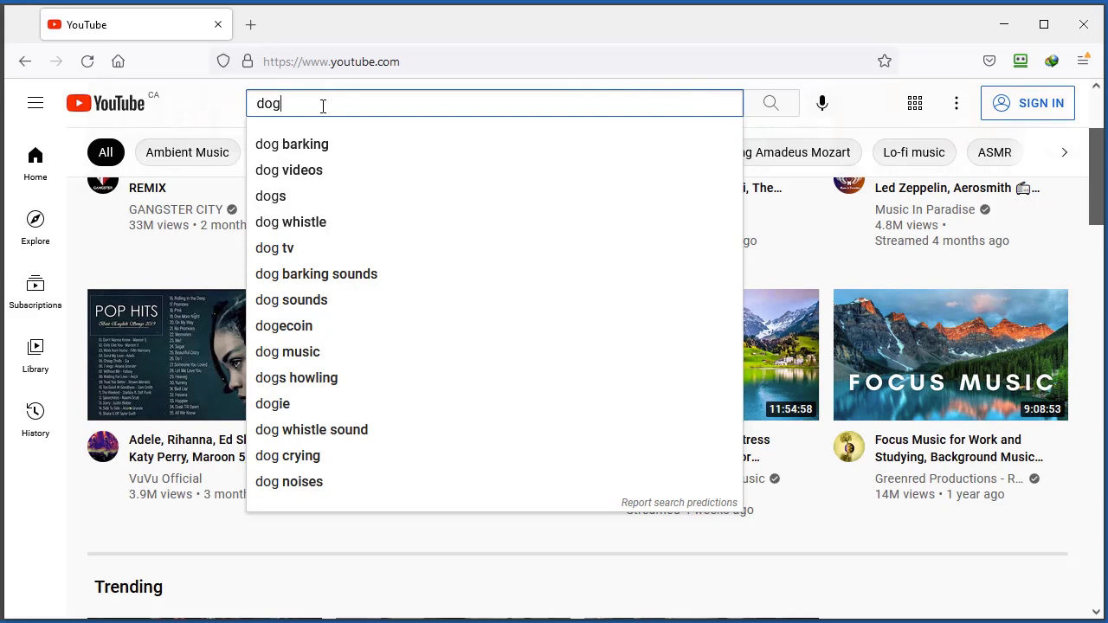
type("a")
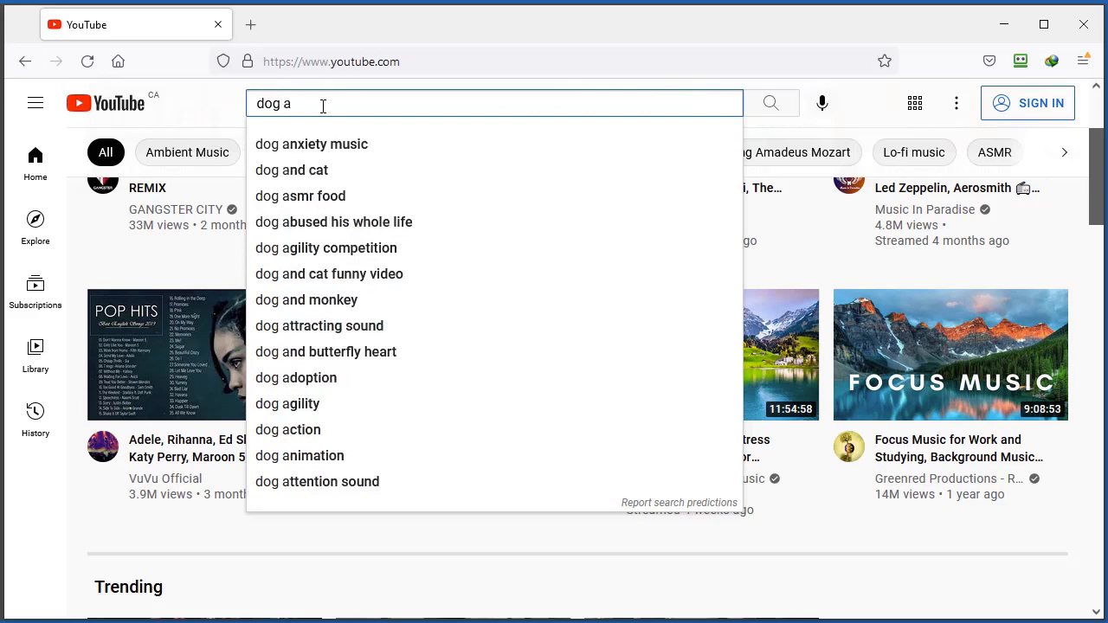
key("BackSpace")
type("b")
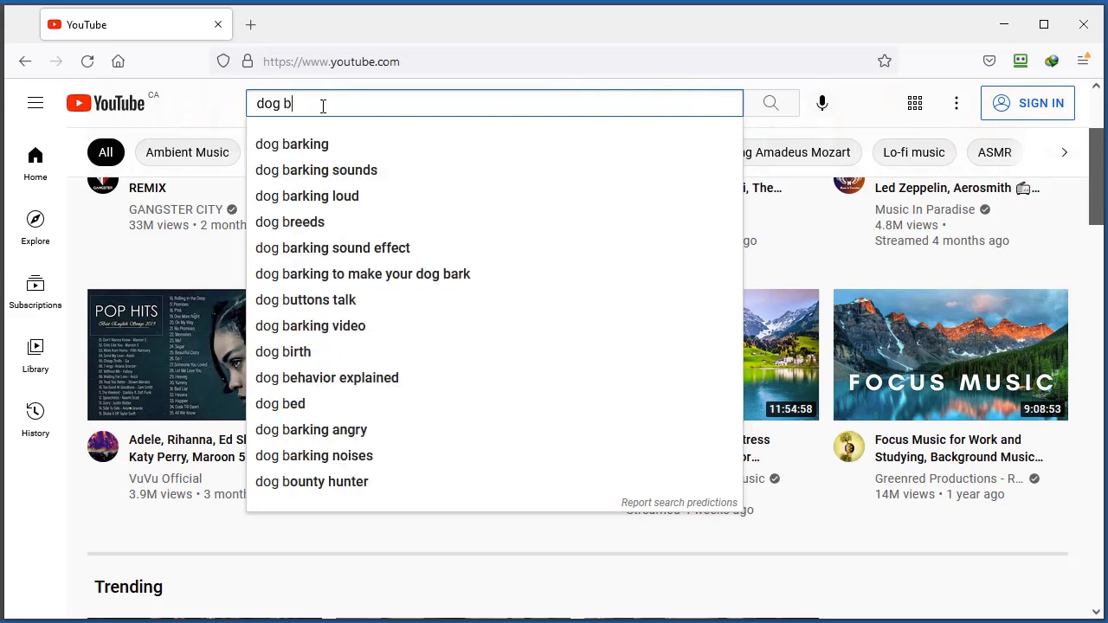
key("BackSpace")
type("c")
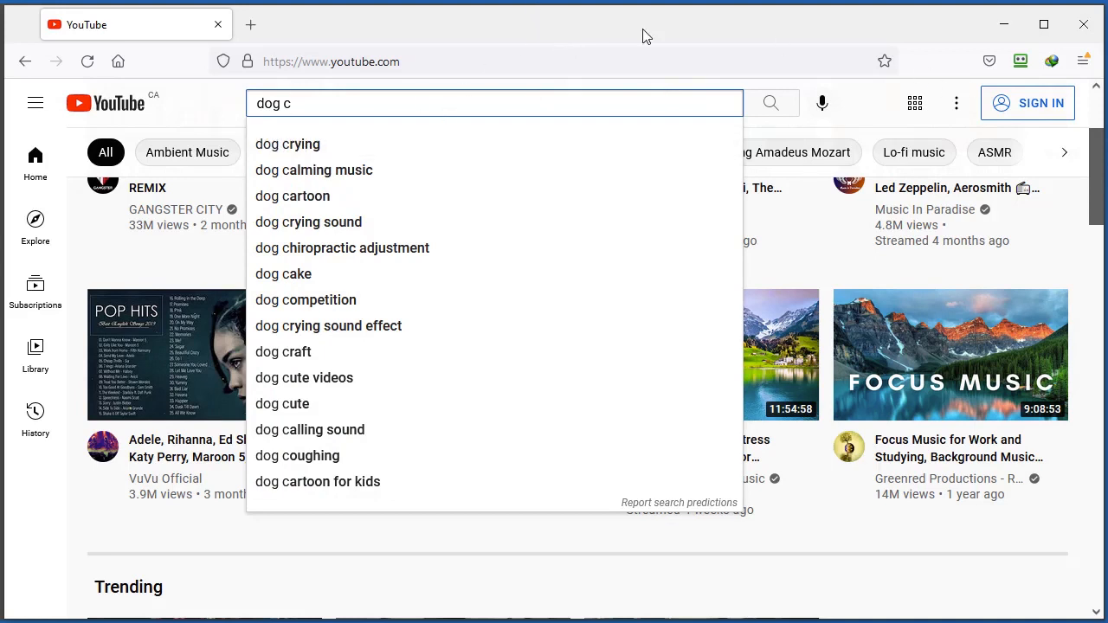
left_click(1014, 29)
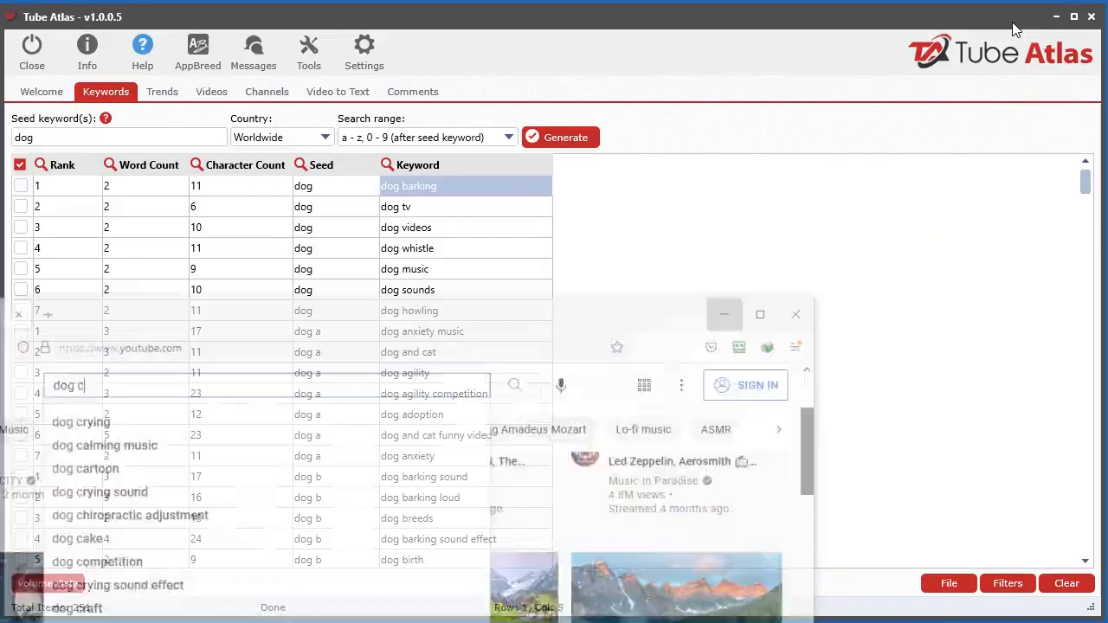
Compare the ranked keywords under the "dog a" seed with YouTube's search suggestions for "dog a".
left_click(59, 194)
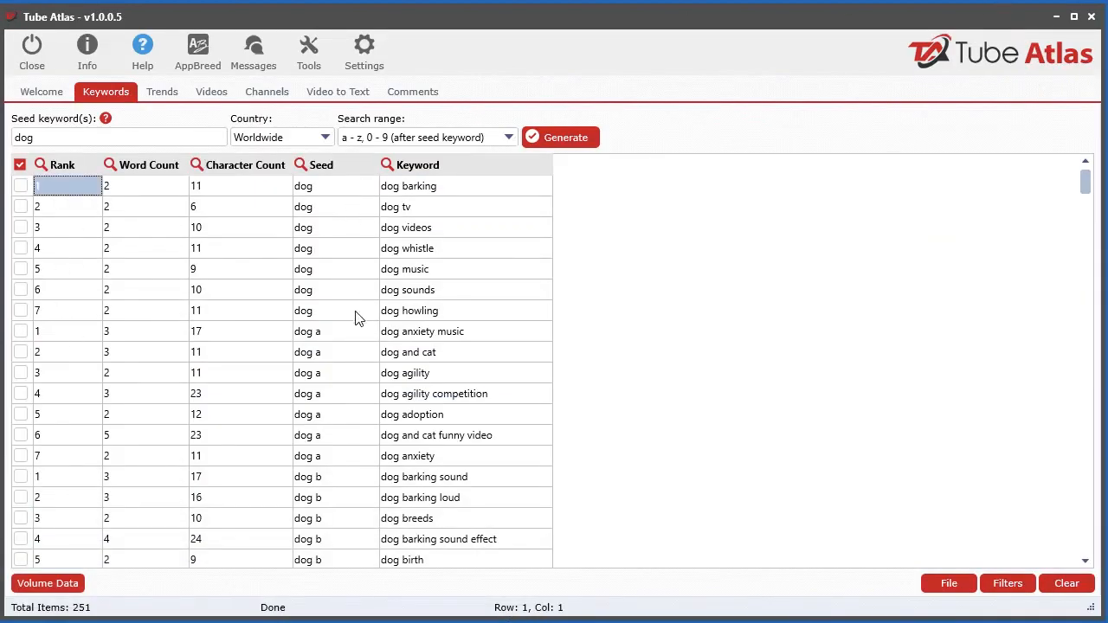
left_click(332, 338)
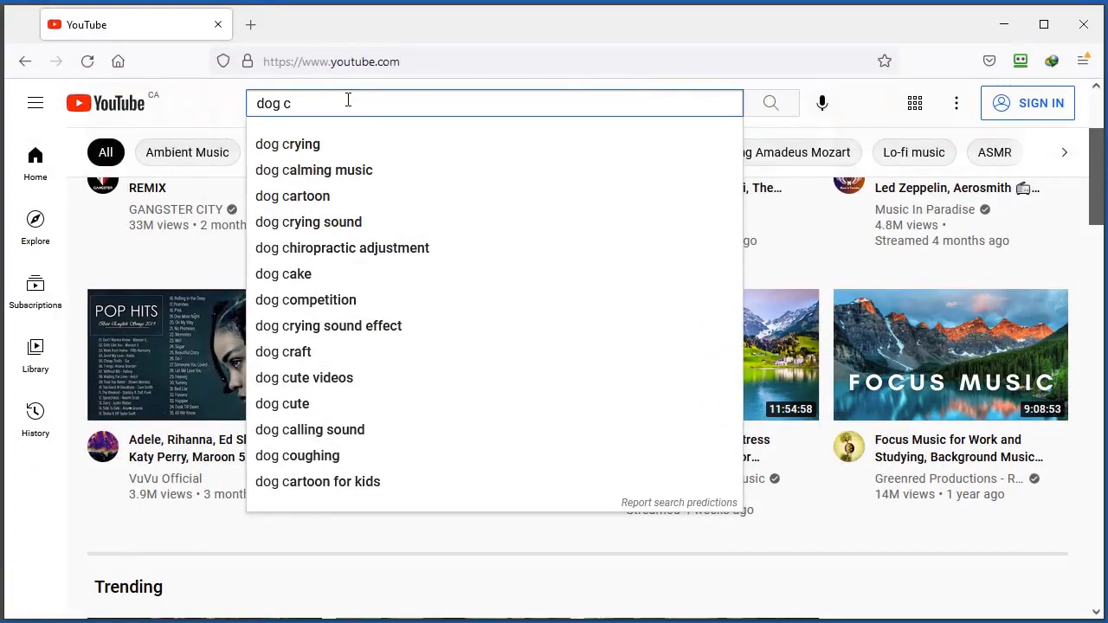
key("BackSpace")
type("a")
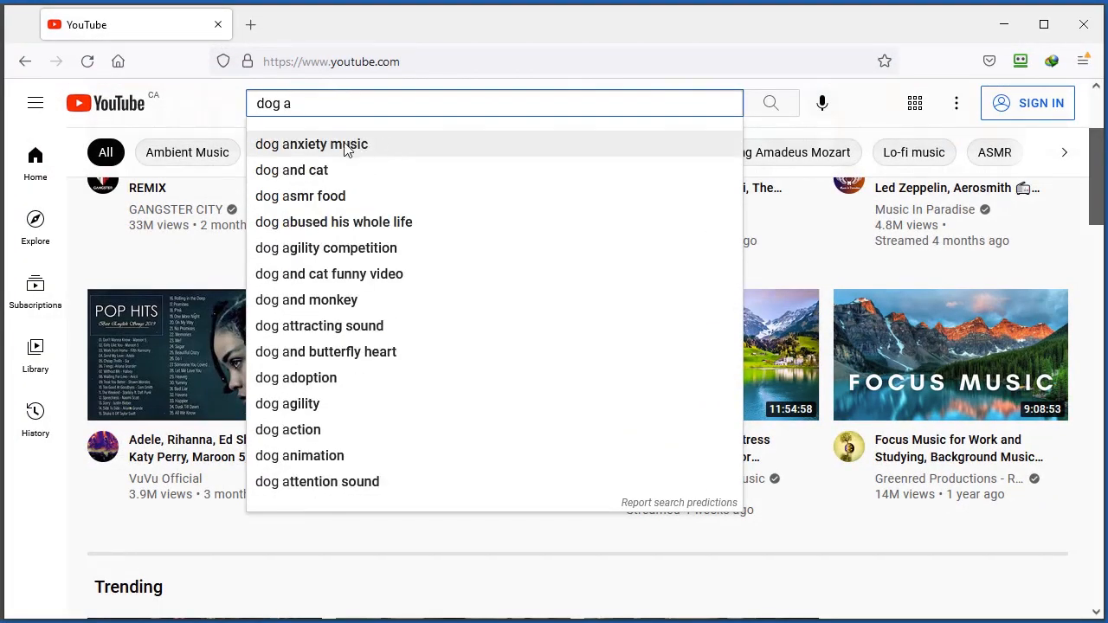
left_click(1012, 20)
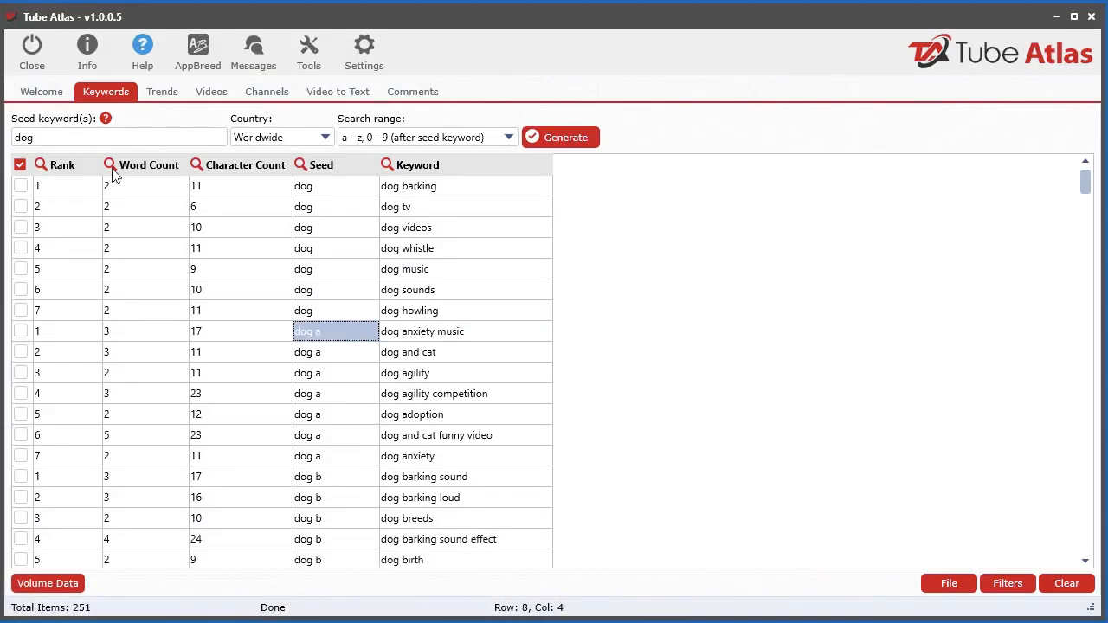
Examine the word count and character count of the first keyword, "dog barking".
left_click(132, 186)
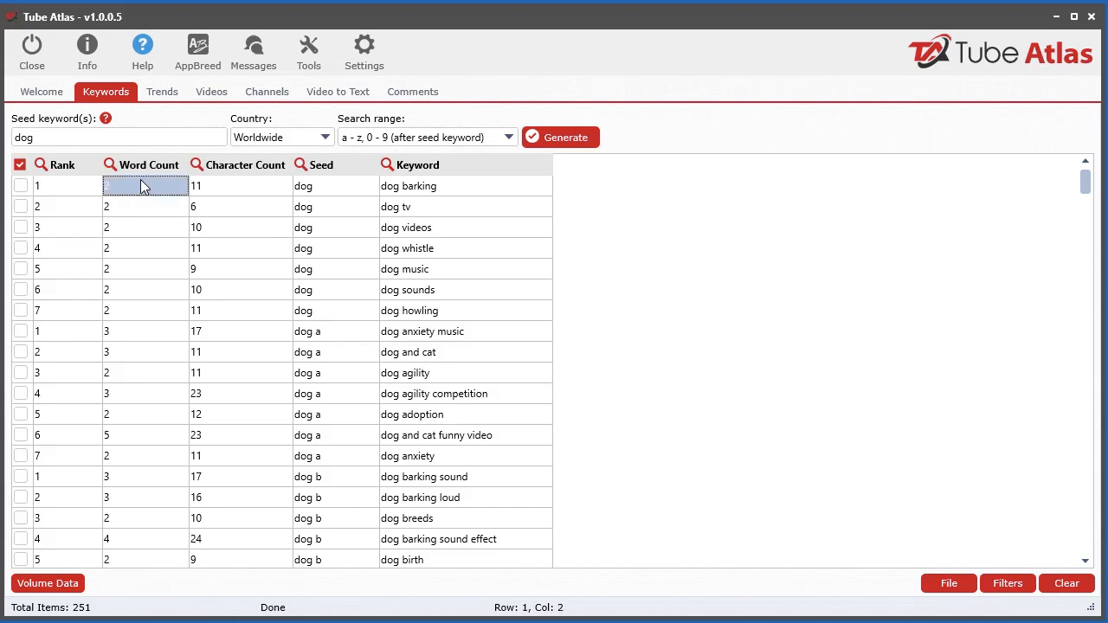
left_click(430, 185)
left_click(227, 185)
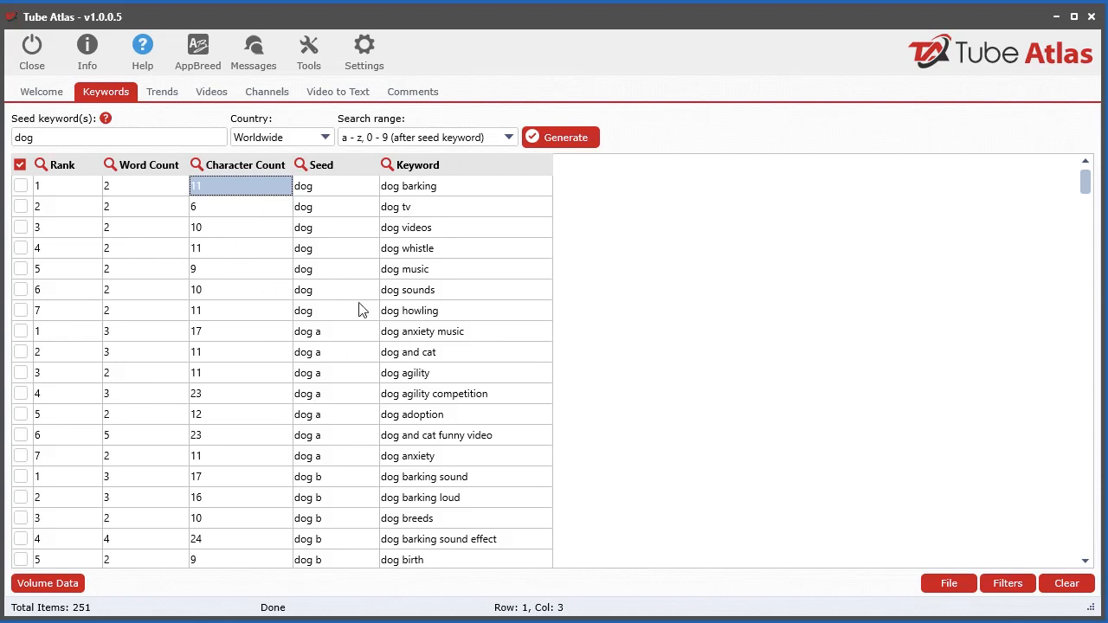
Filter the keywords by a character count greater than 20, and raise the threshold to greater than 50.
left_click(197, 166)
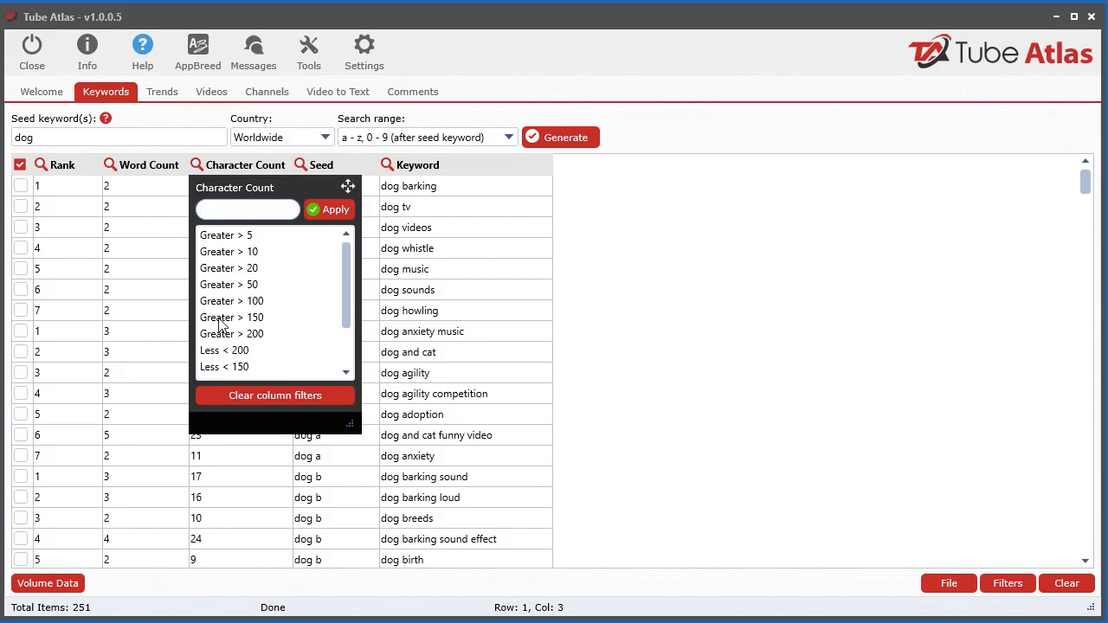
left_click(253, 268)
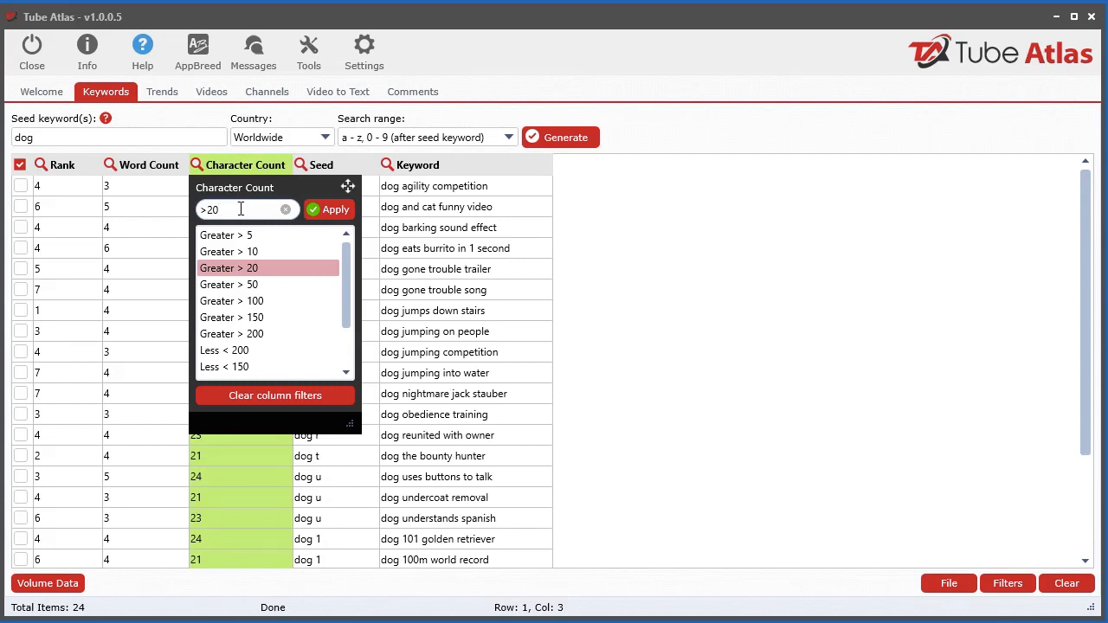
key("BackSpace")
key("BackSpace")
type("50")
left_click(329, 210)
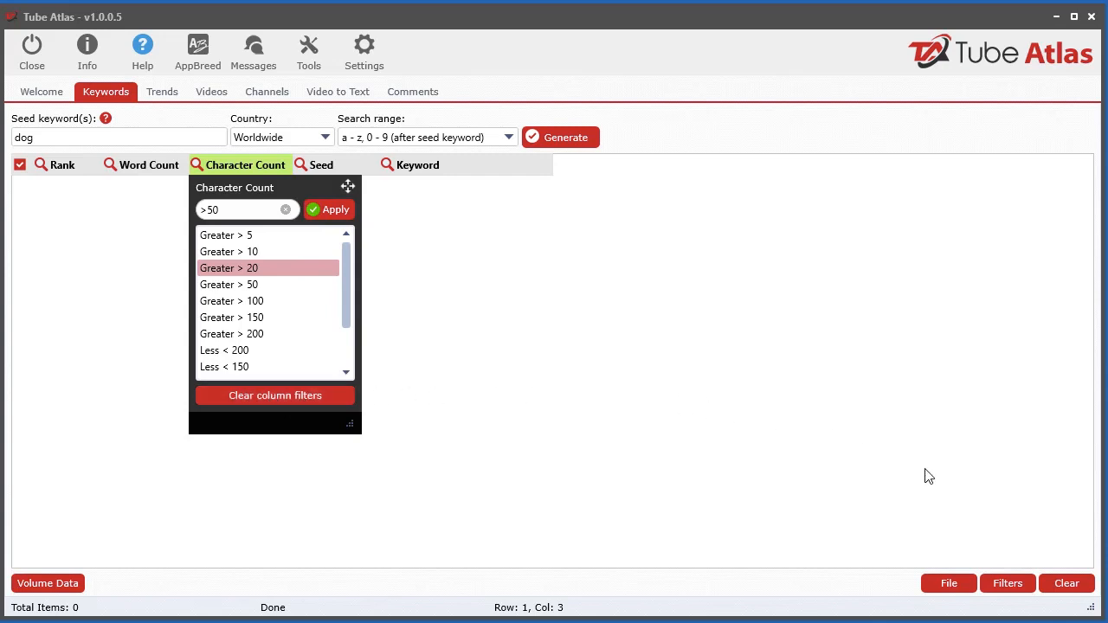
Clear all filters from the keyword table.
left_click(1007, 582)
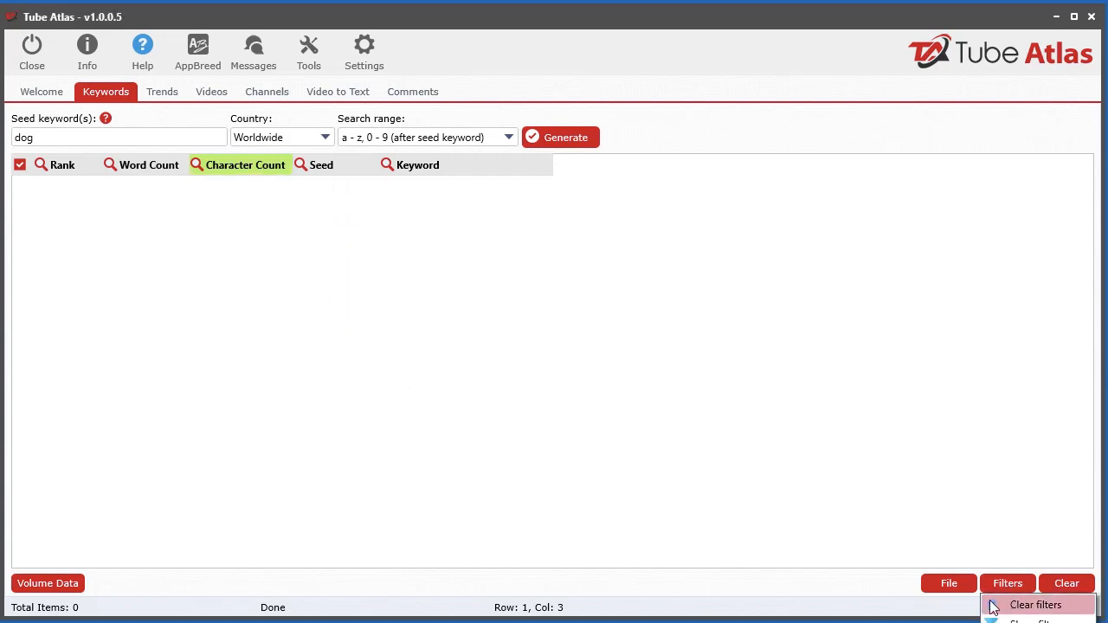
left_click(1017, 607)
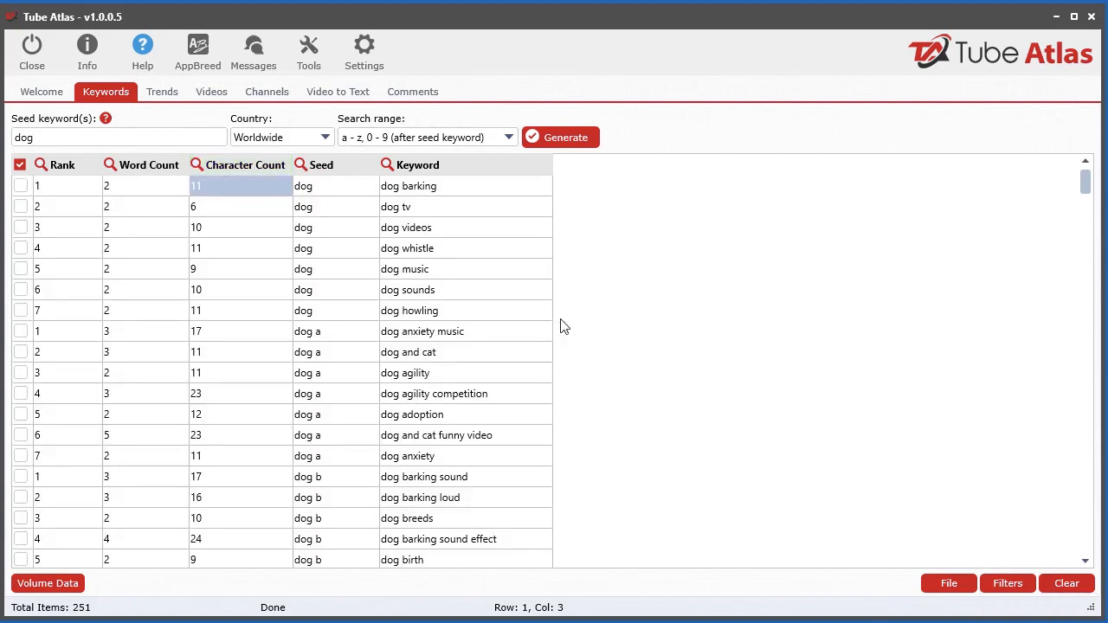
Search the Keyword column for "cat" and clear the search text again.
left_click(388, 165)
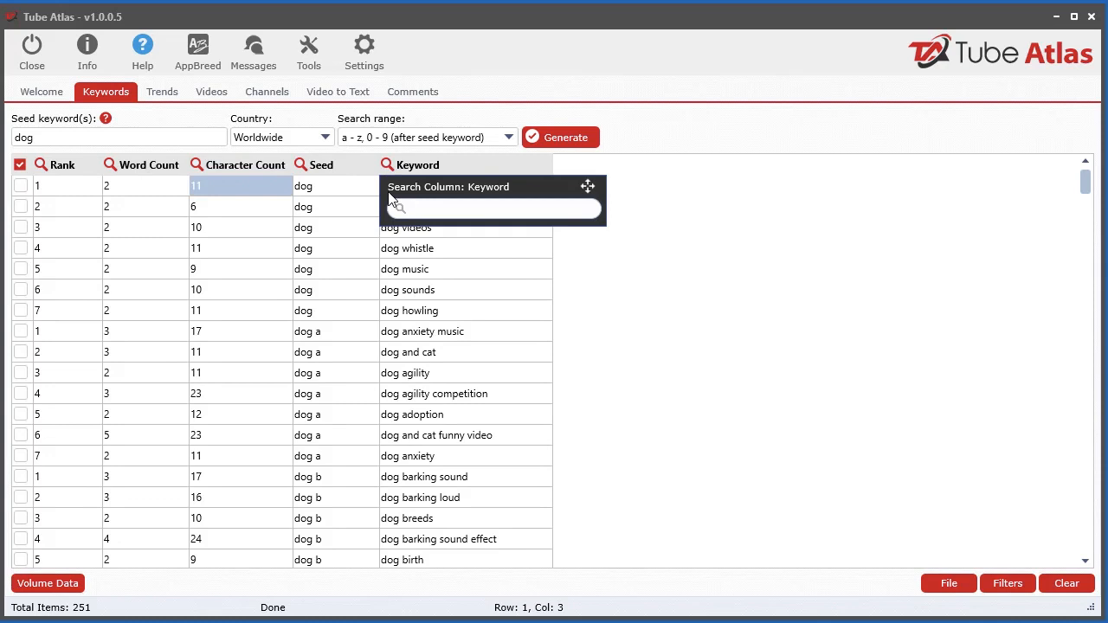
type("cat")
key("BackSpace")
key("BackSpace")
key("BackSpace")
left_click(645, 288)
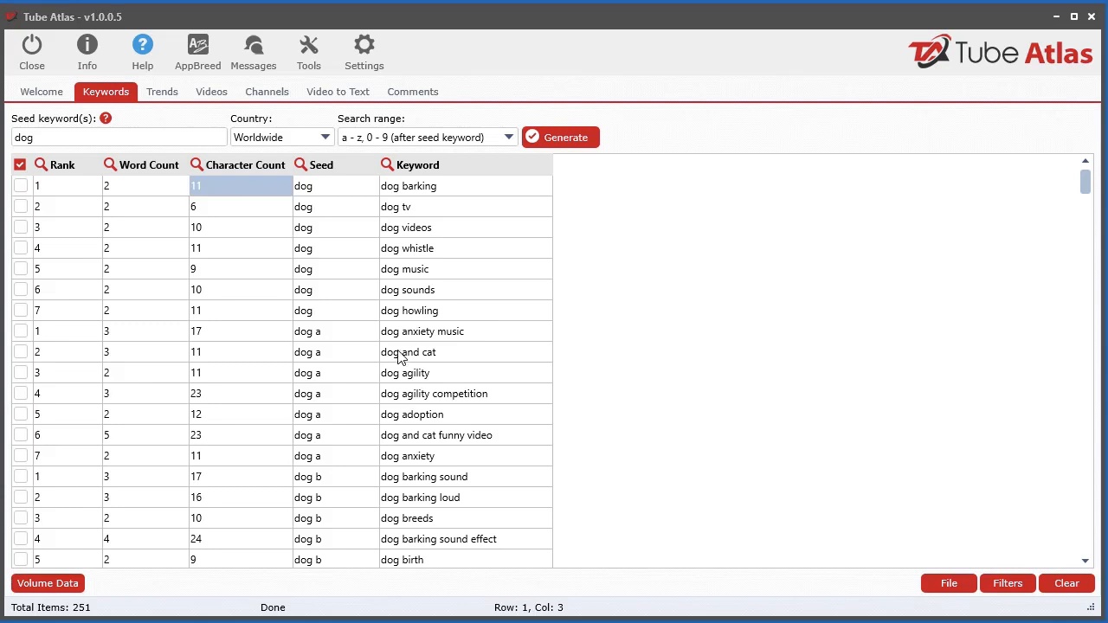
Set the search range for the "dog" seed to a - z, 0 - 9 (before AND after seed keyword).
left_click(120, 140)
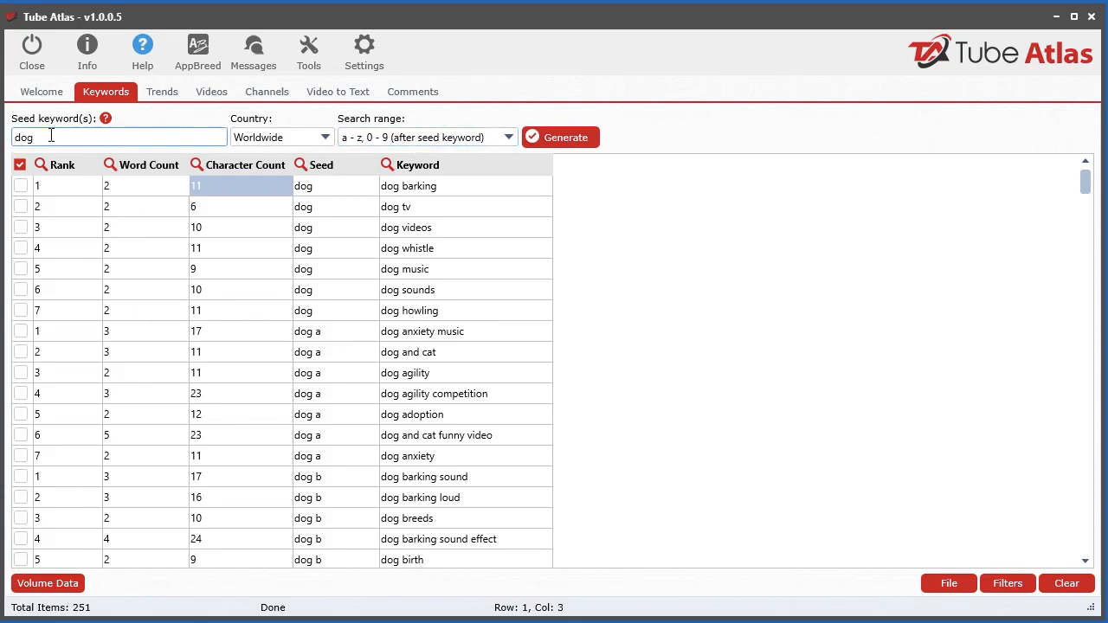
left_click(403, 143)
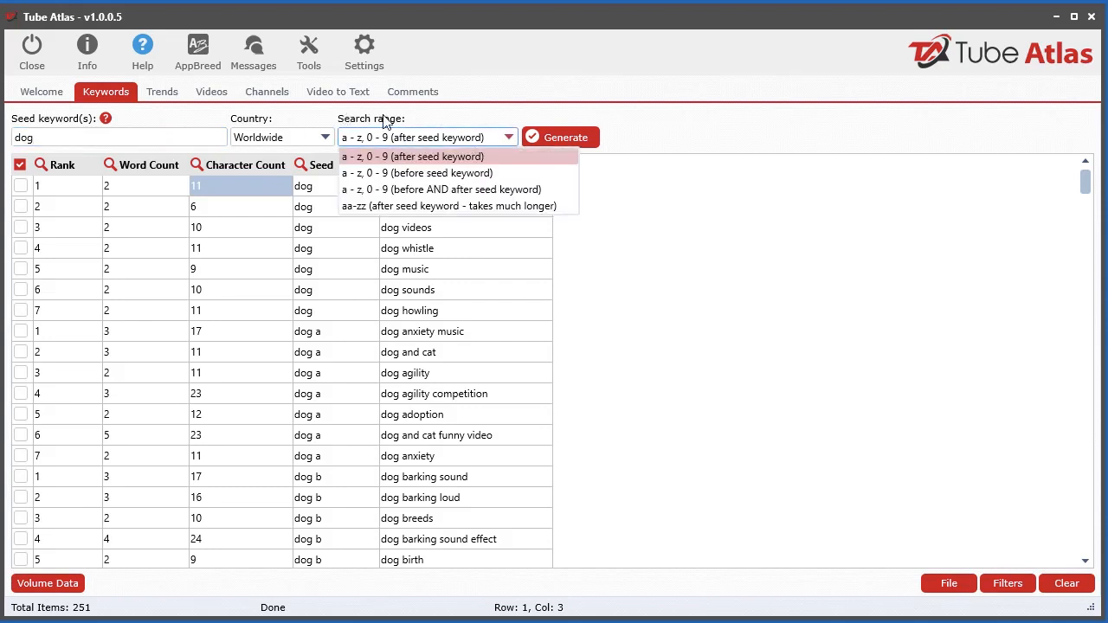
left_click(477, 191)
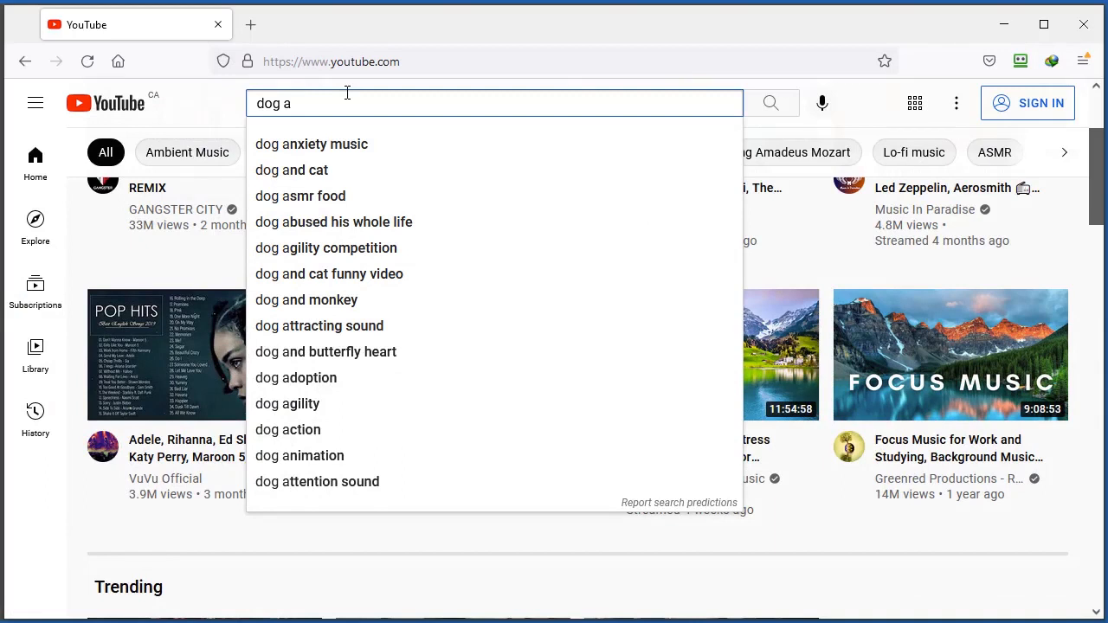
Examine YouTube's search suggestions with the letters a, b and c placed before "dog", and return to Tube Atlas.
key("BackSpace")
key("BackSpace")
type("a")
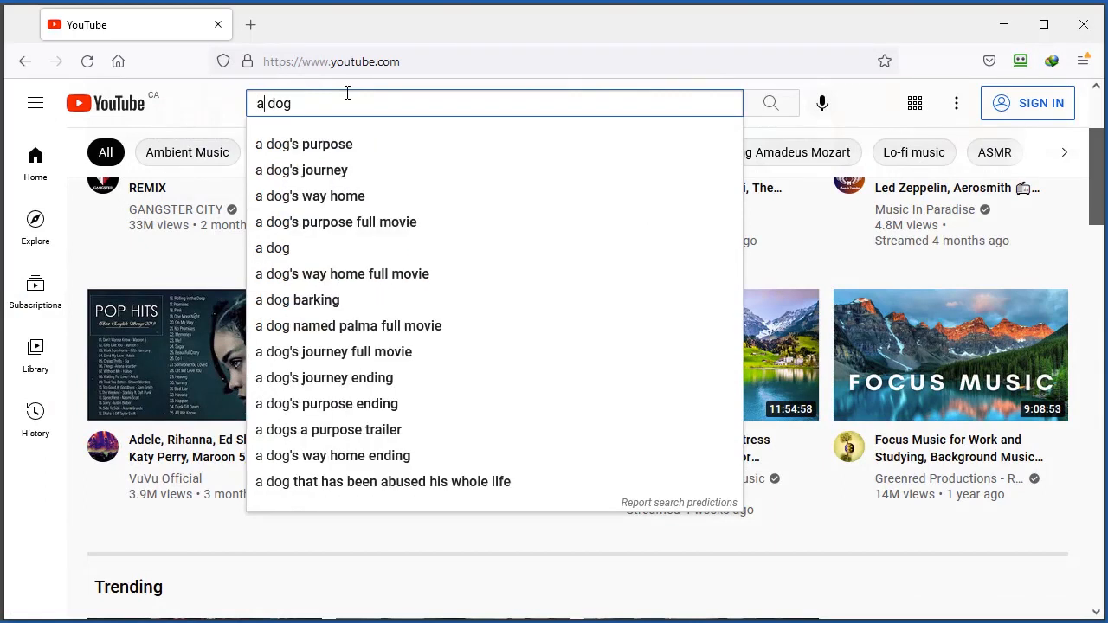
key("BackSpace")
type("b")
key("BackSpace")
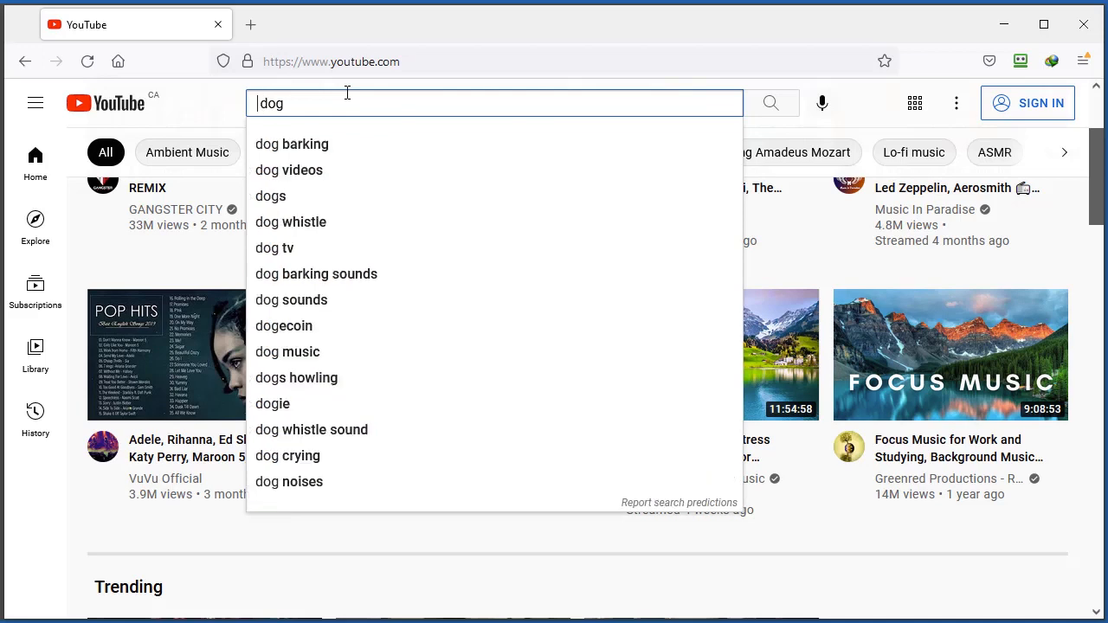
type("c")
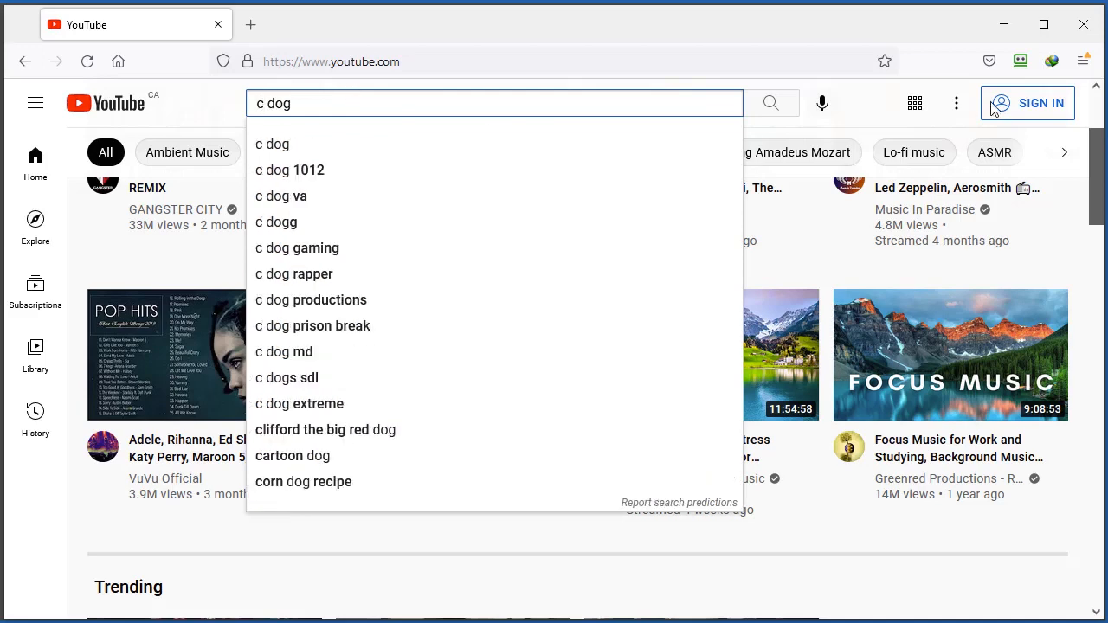
left_click(1004, 26)
Clear the keyword list and generate "dog" keywords with the a - z, 0 - 9 (before AND after seed keyword) range.
left_click(453, 141)
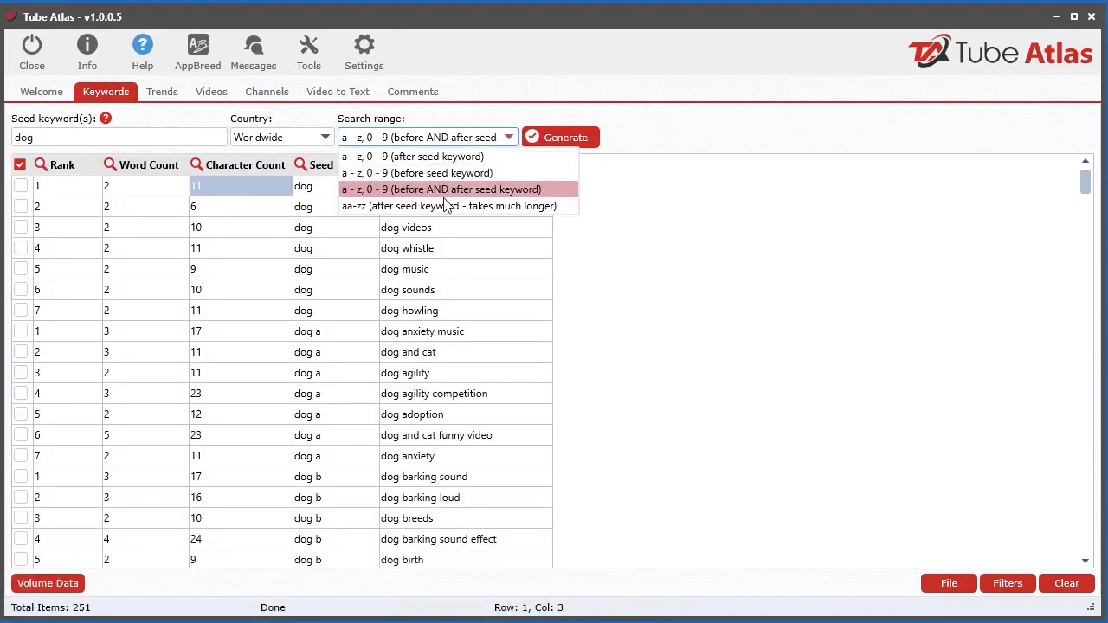
left_click(469, 195)
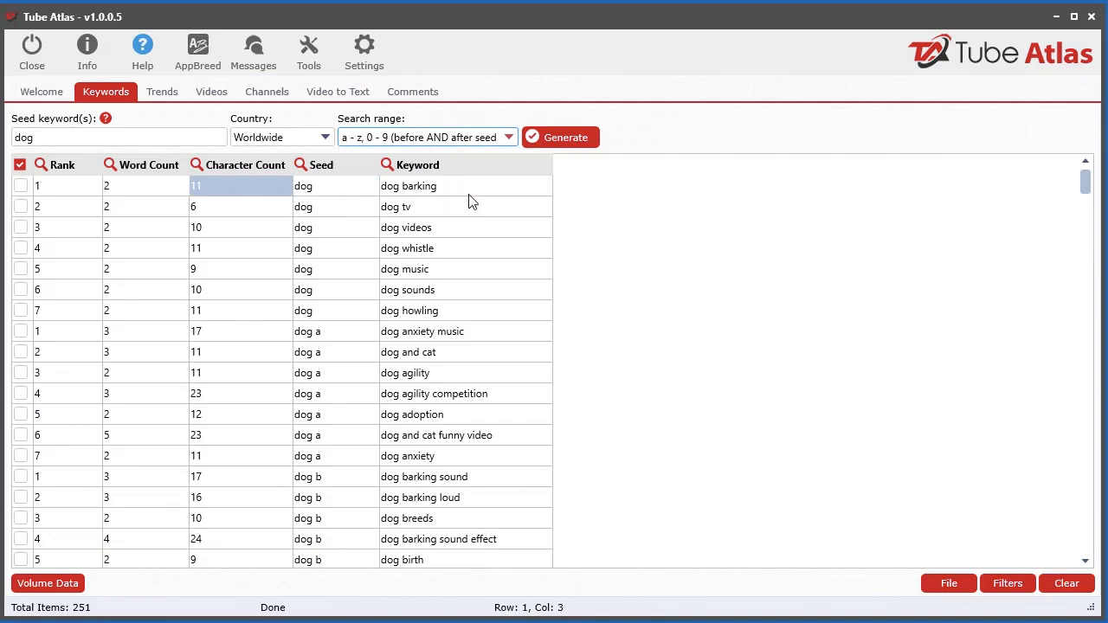
left_click(1065, 583)
key("Return")
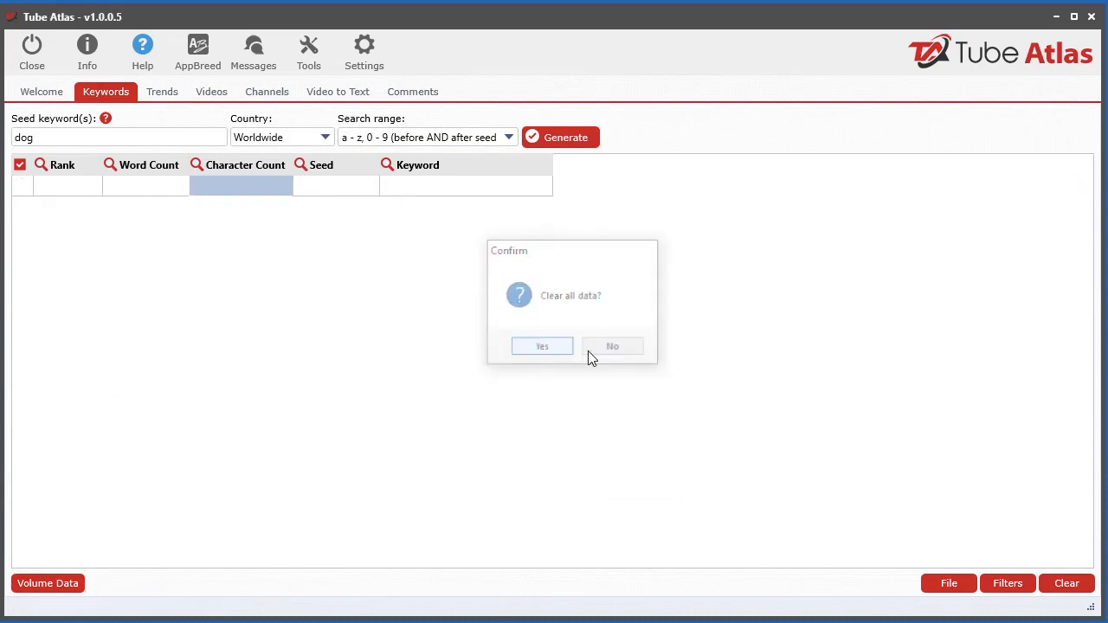
left_click(588, 138)
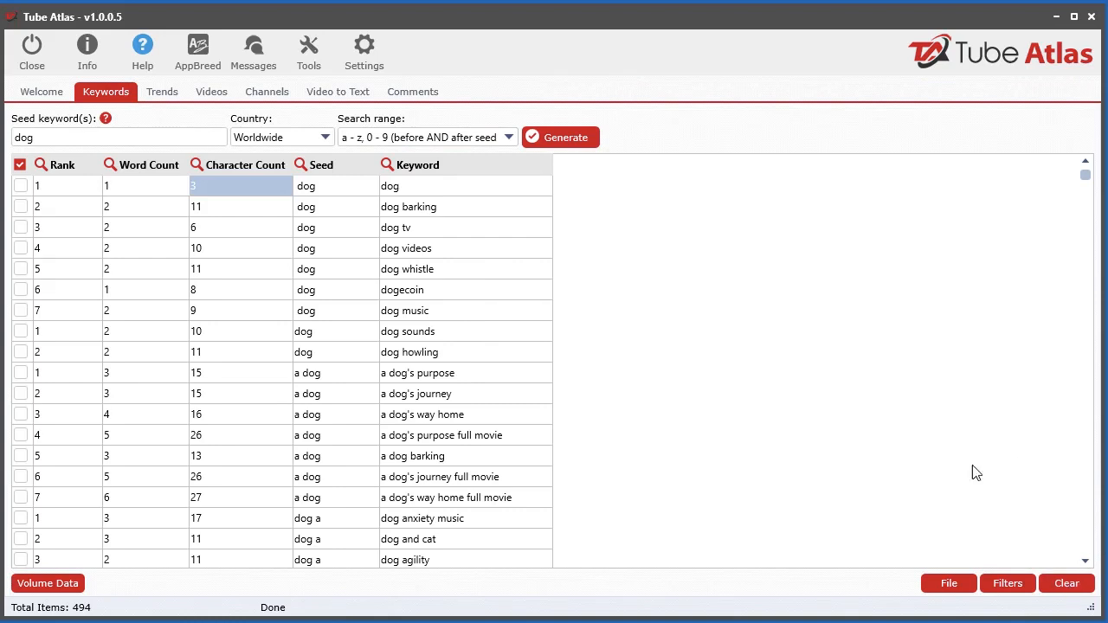
Clear the keyword list and generate "dog" keywords with the aa-zz (after seed keyword - takes much longer) range.
left_click(500, 137)
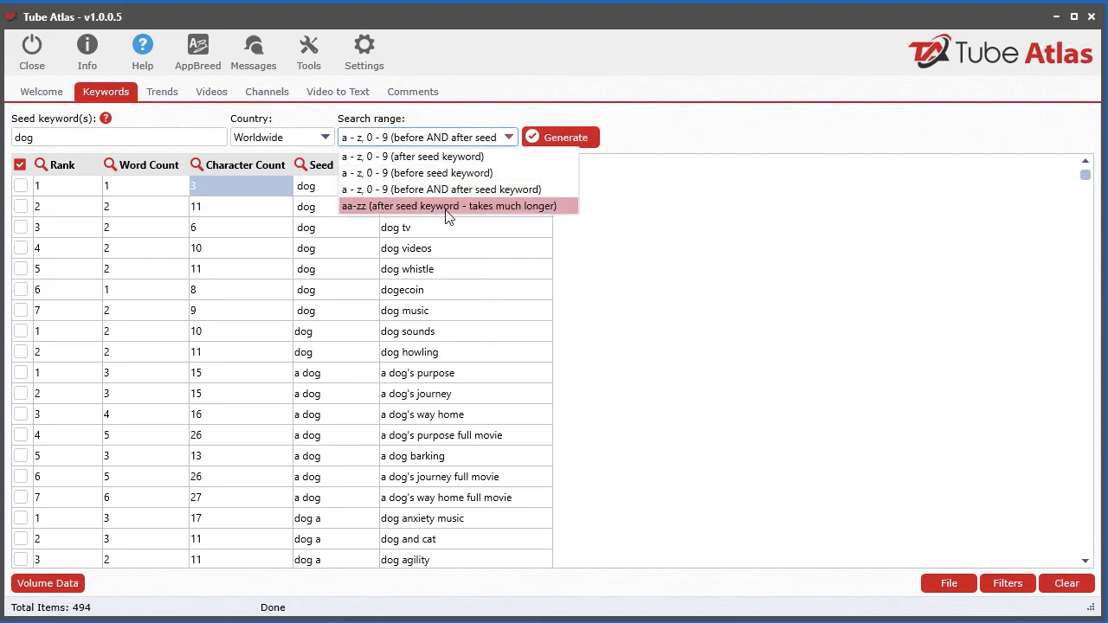
left_click(700, 117)
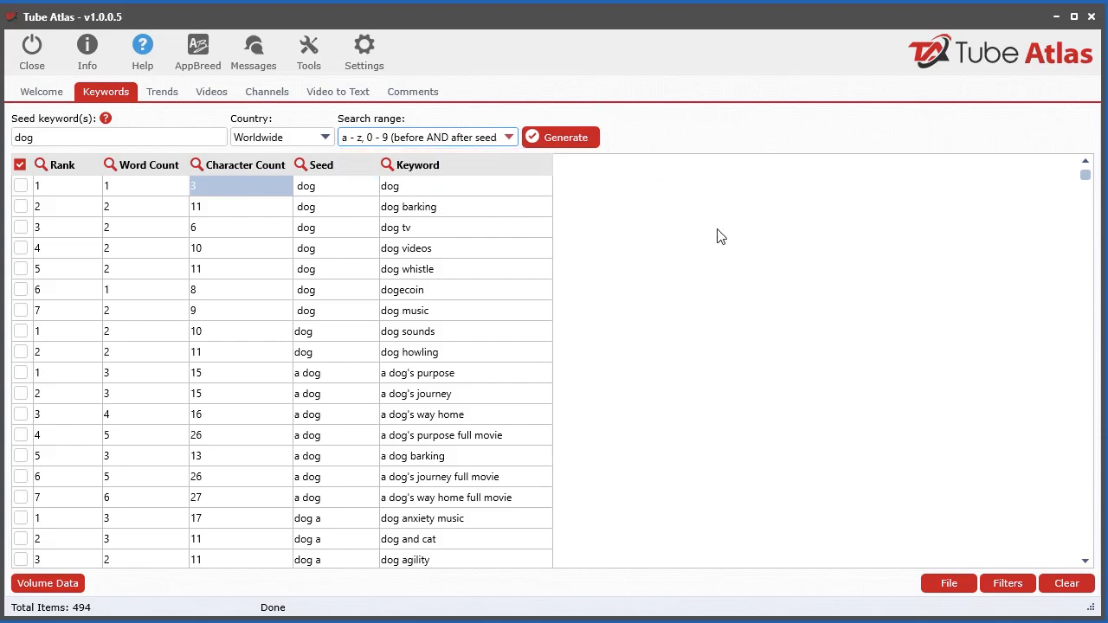
left_click(1067, 584)
left_click(581, 595)
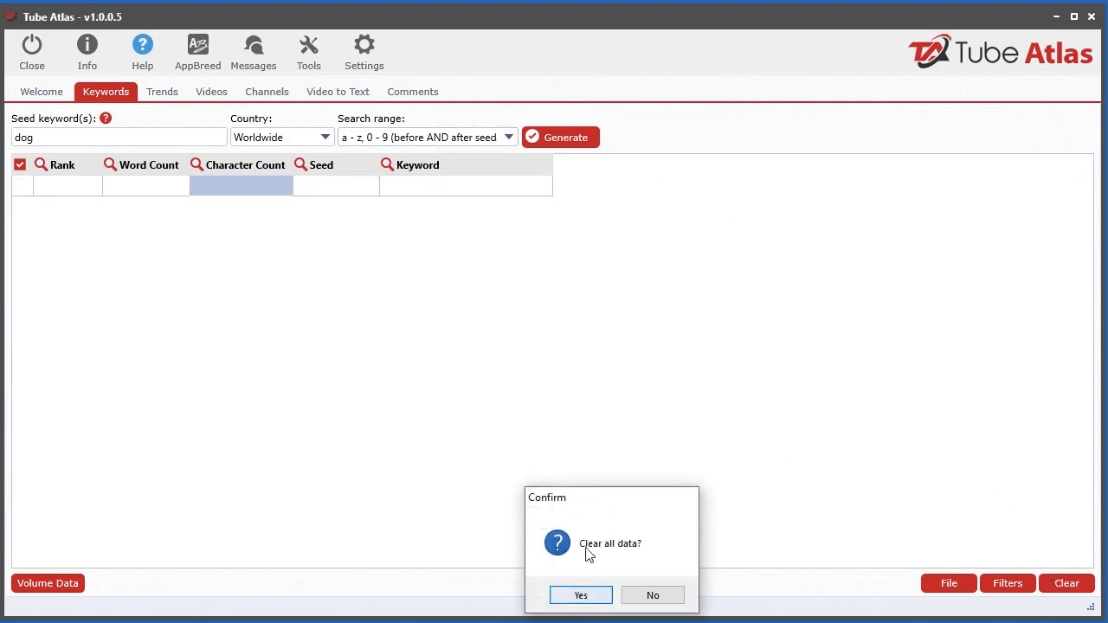
left_click(480, 138)
left_click(458, 208)
left_click(578, 136)
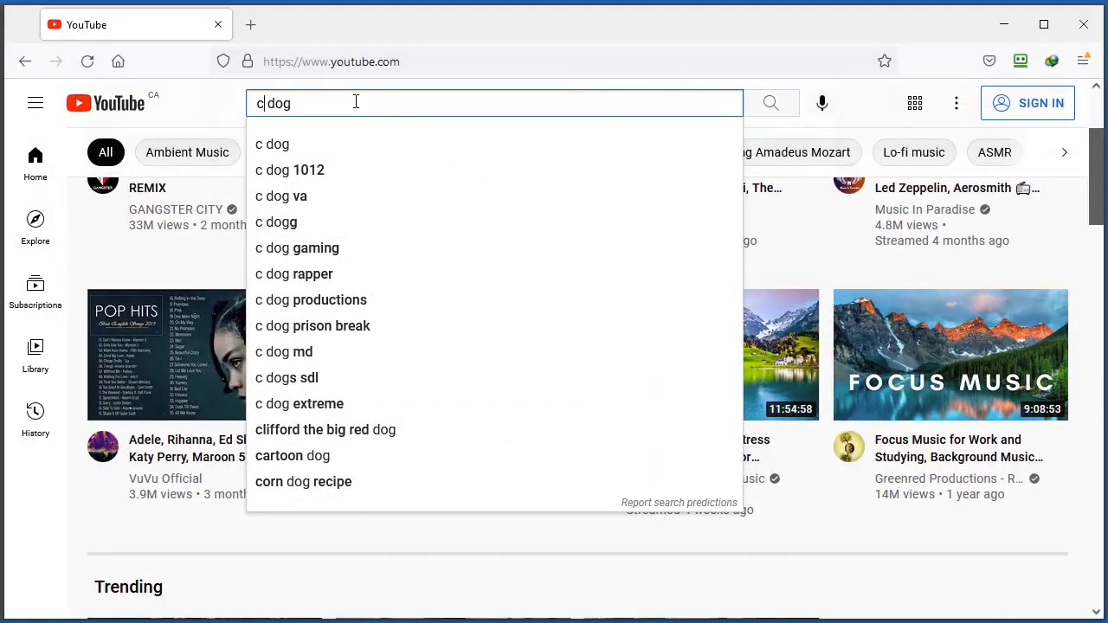
Examine YouTube's search suggestions for "dog" followed by the letter pairs aa, ab, ac and ad.
key("BackSpace")
key("BackSpace")
key("Delete")
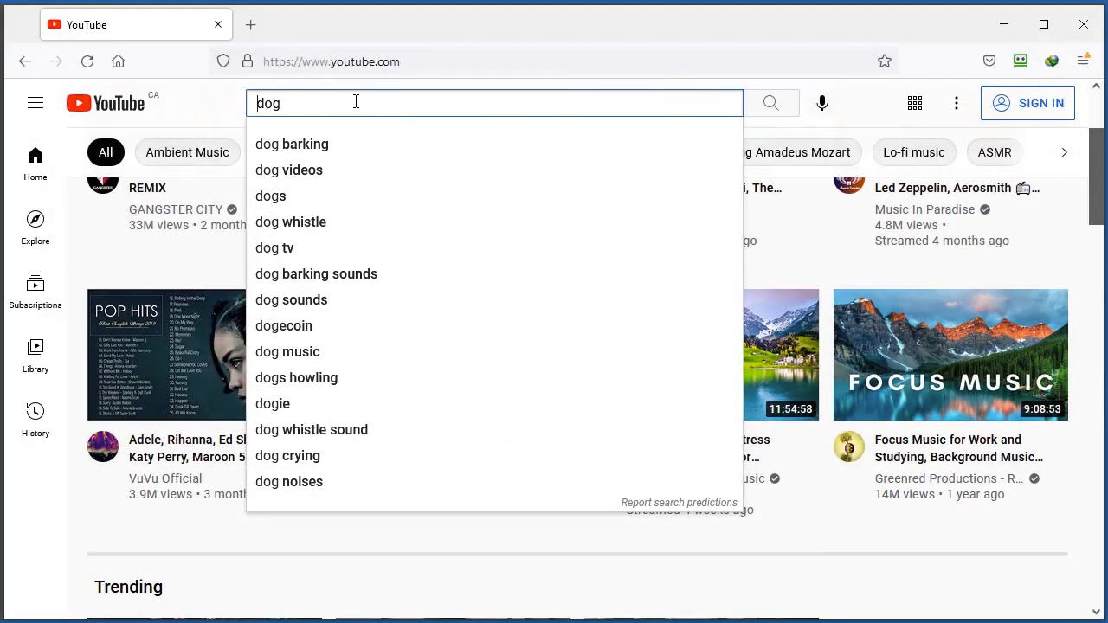
type("aa")
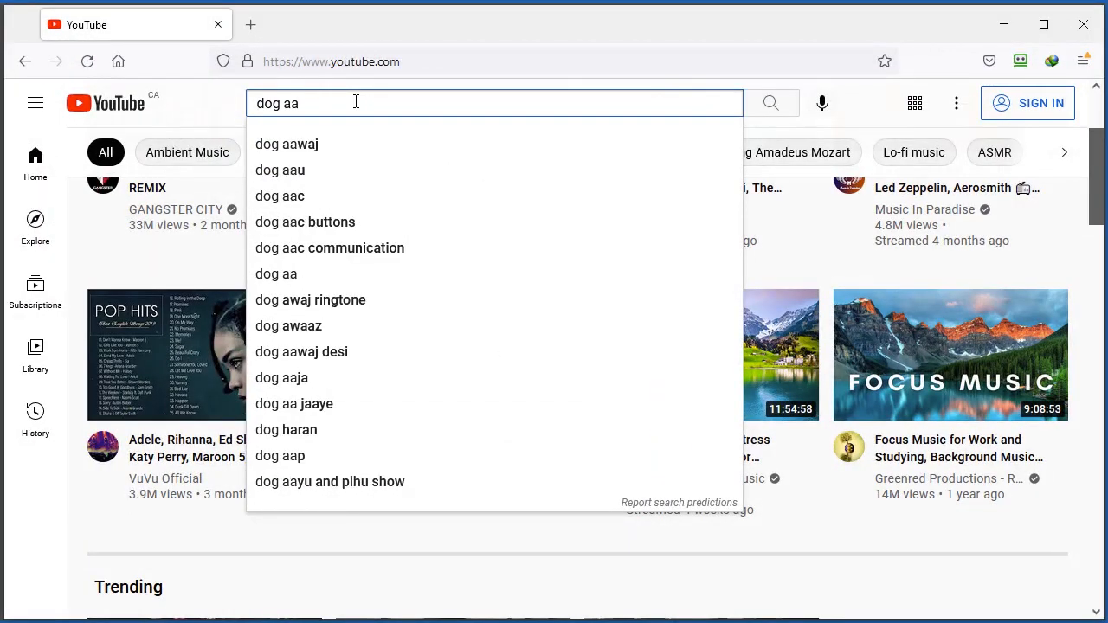
key("BackSpace")
type("b")
key("BackSpace")
type("c")
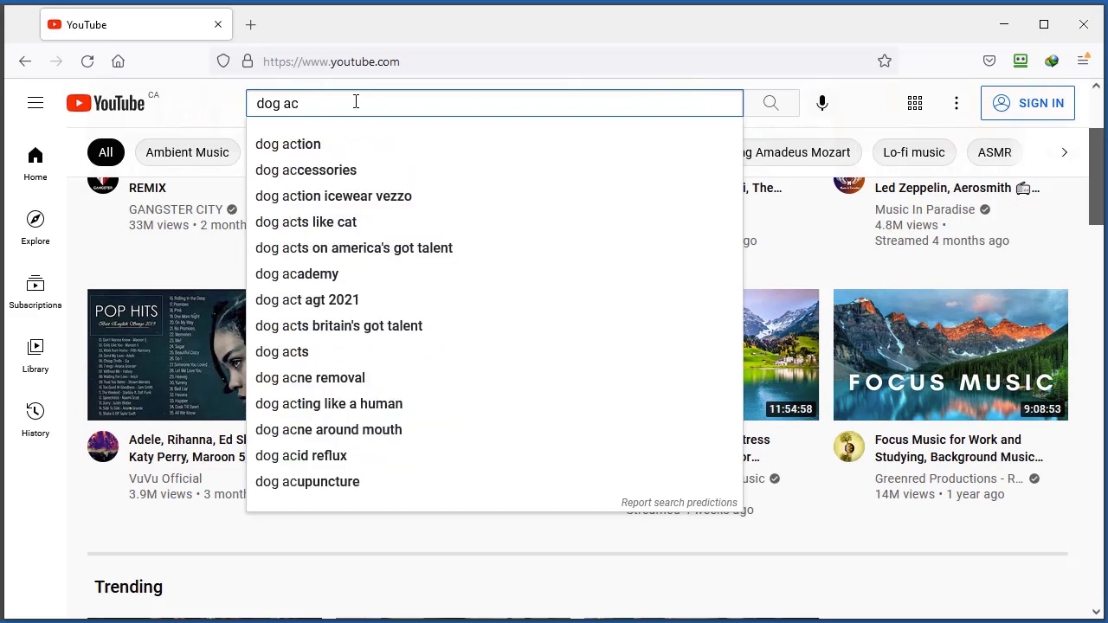
key("BackSpace")
type("d")
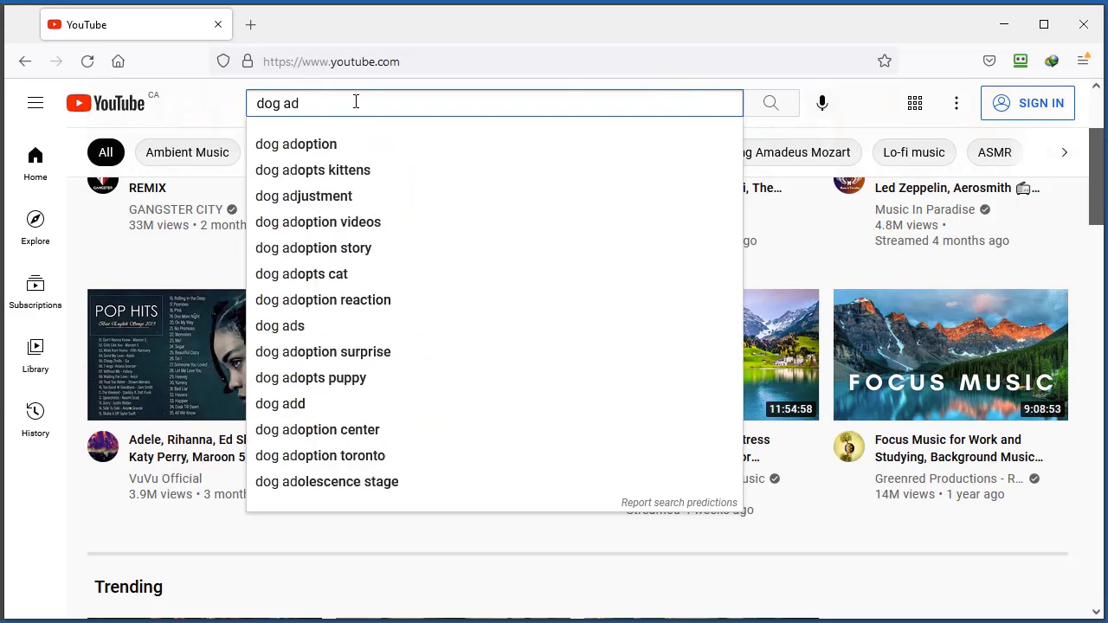
Examine YouTube's search suggestions for "dog" followed by ba and bb, and return to Tube Atlas.
key("BackSpace")
type("b")
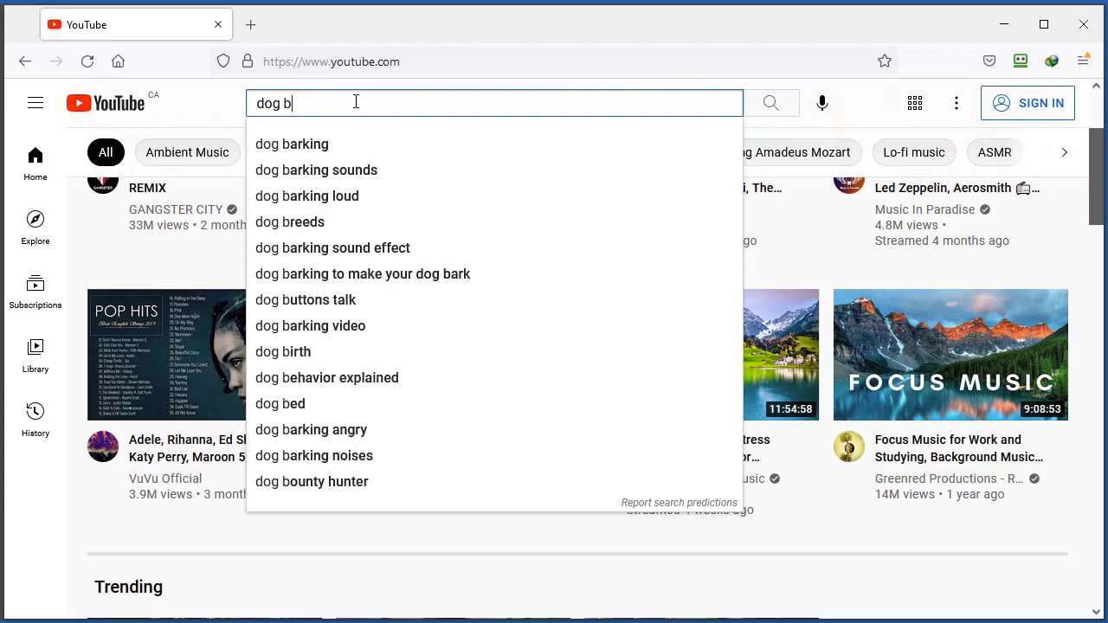
type("a")
key("BackSpace")
type("b")
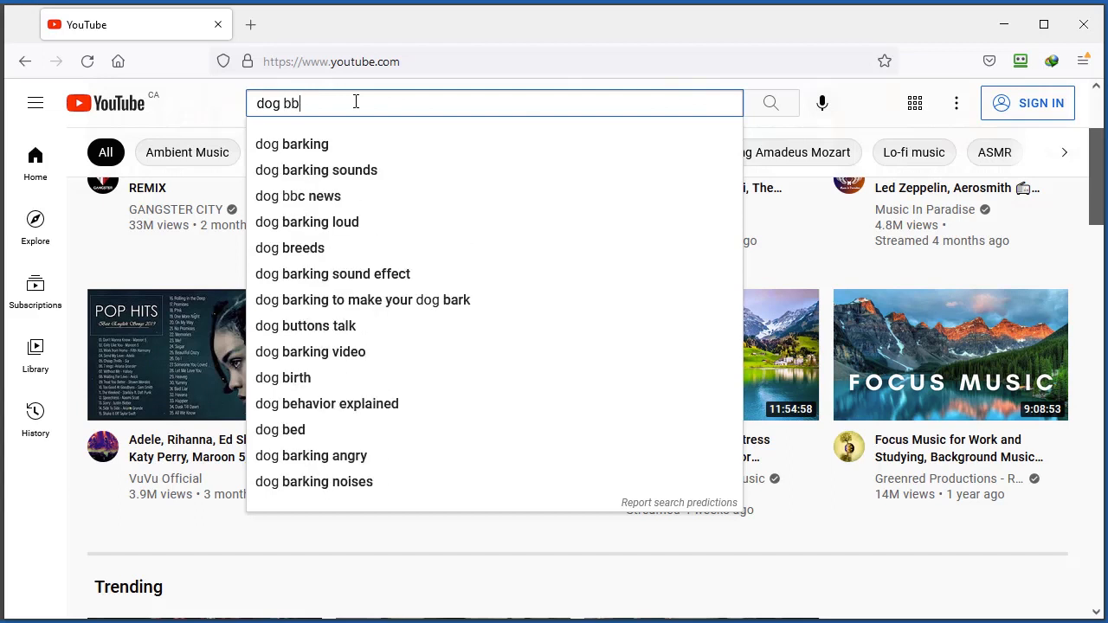
left_click(1003, 24)
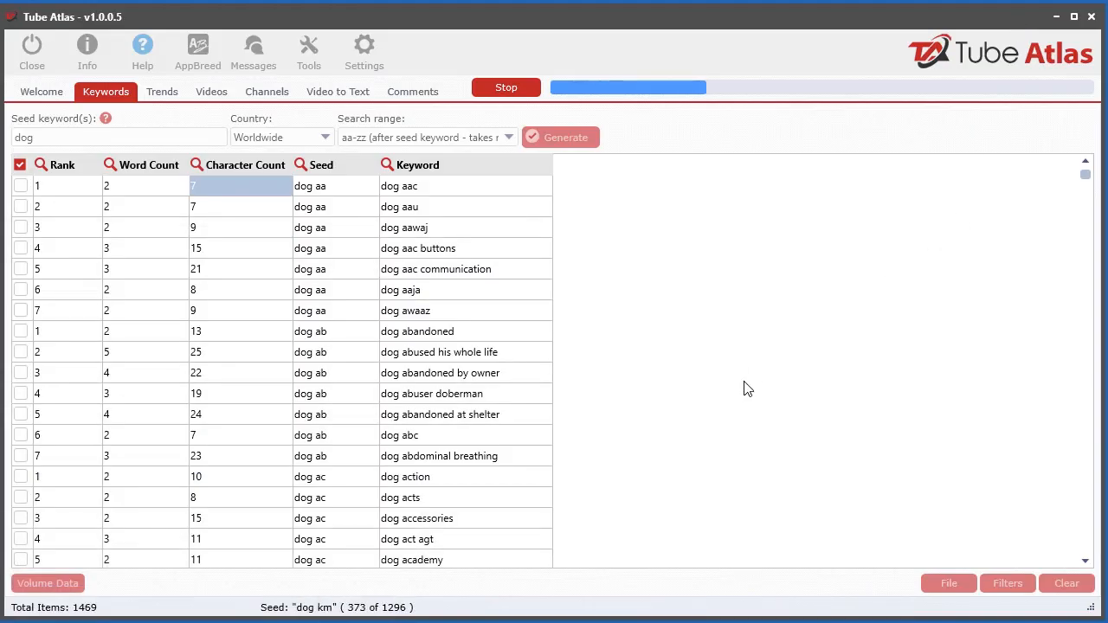
Stop the running aa-zz keyword generation and clear all generated keywords.
left_click(513, 86)
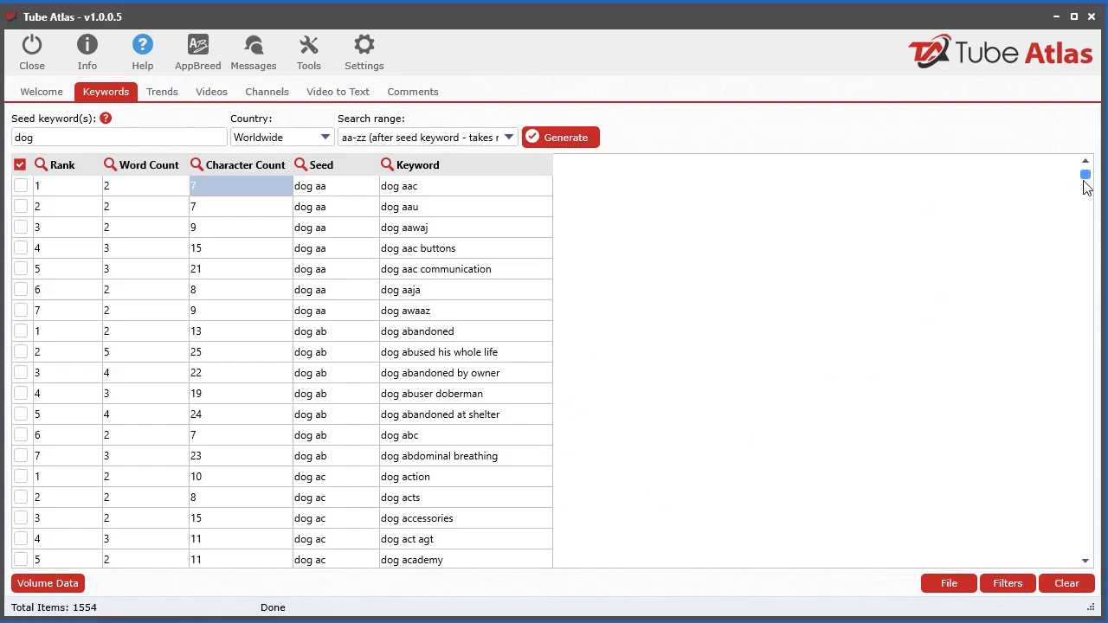
mouse_move(1085, 174)
left_mouse_down()
mouse_move(1085, 551)
mouse_move(1085, 174)
left_mouse_up()
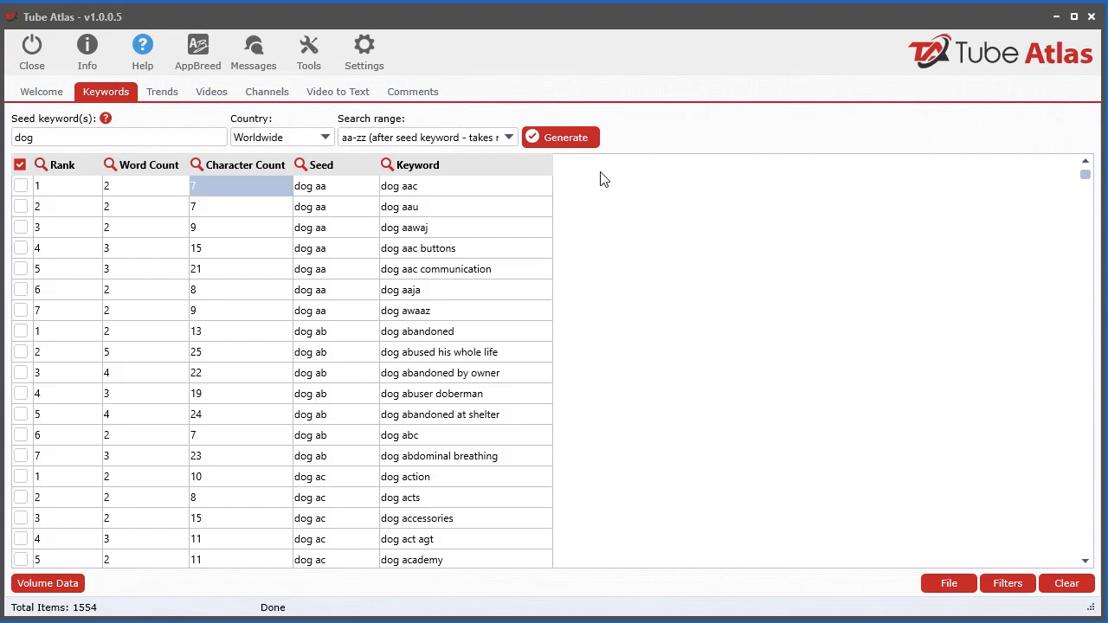
left_click(1067, 583)
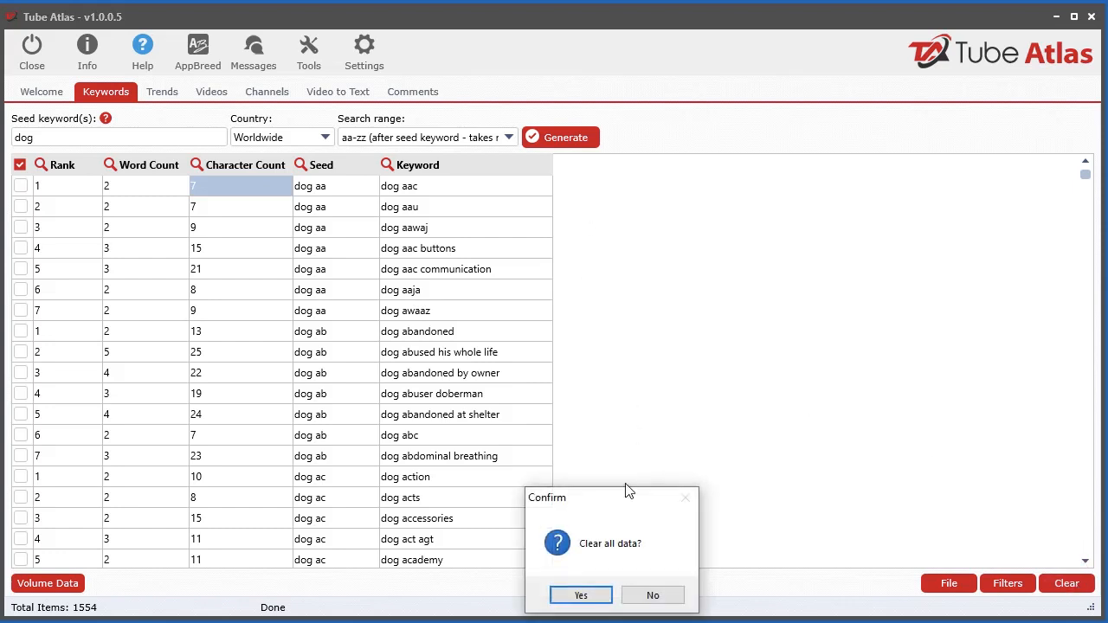
left_click(581, 595)
Generate keywords for the seeds "dog,puppy" with the a - z, 0 - 9 (after seed keyword) range and look through the list.
left_click(69, 135)
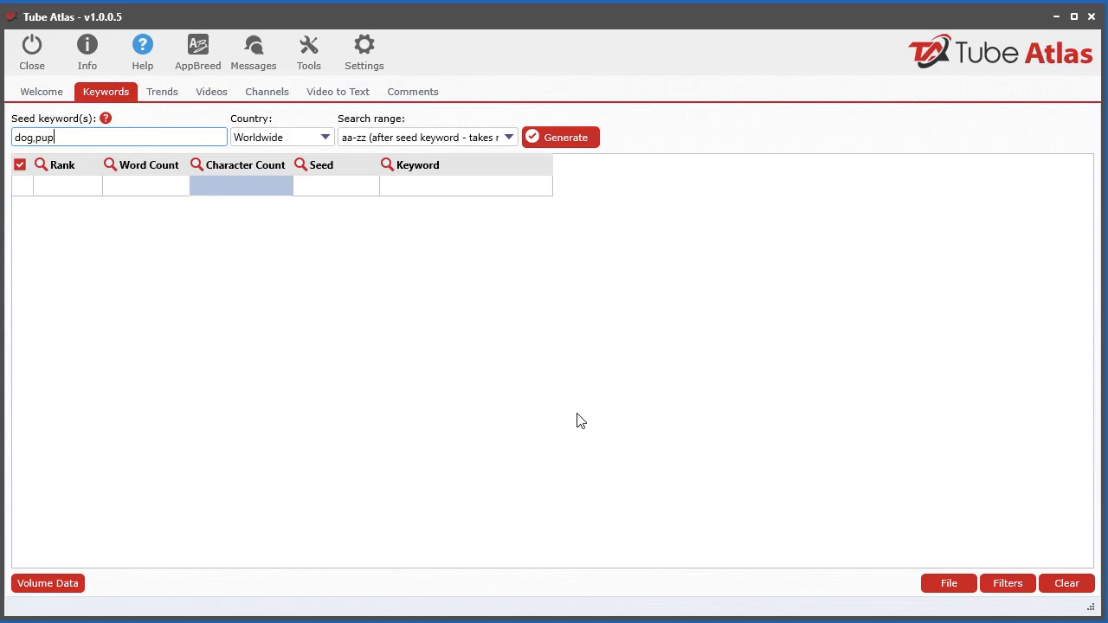
left_click(412, 139)
left_click(463, 162)
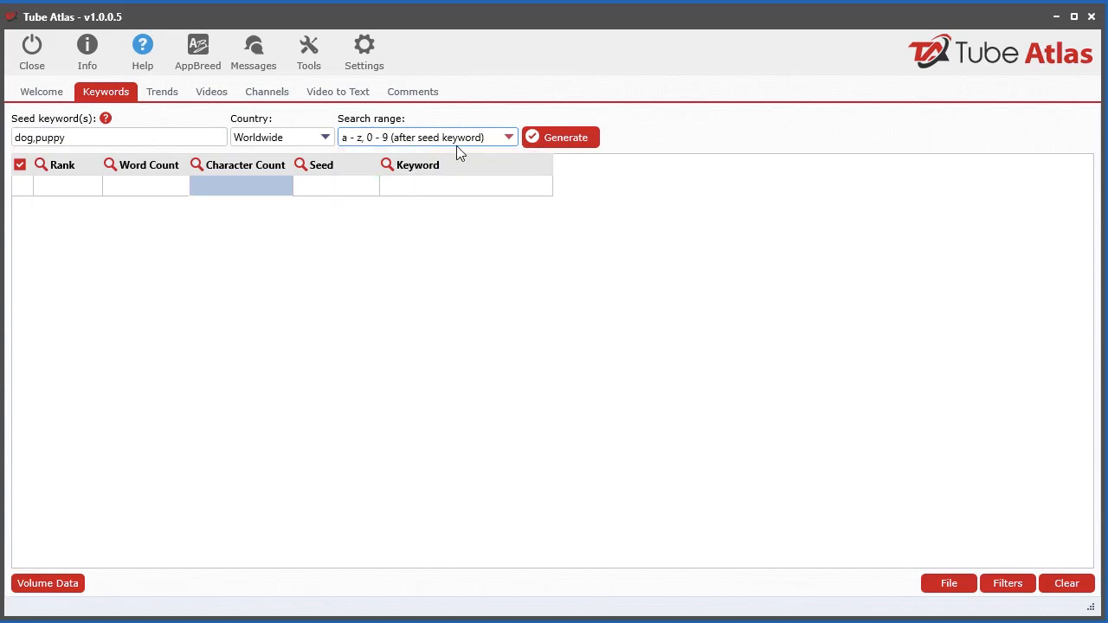
left_click(583, 136)
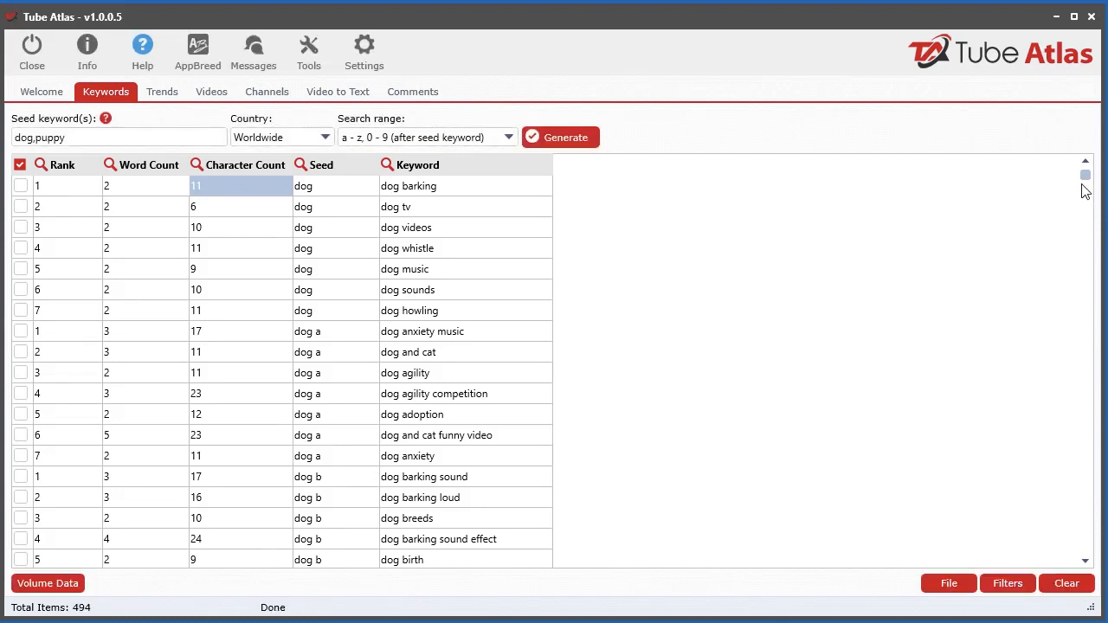
mouse_move(1085, 176)
left_mouse_down()
mouse_move(1064, 527)
mouse_move(1088, 170)
left_mouse_up()
Clear the keyword list and generate keywords for the wildcard seed "dog * toy".
left_click(1066, 585)
left_click(582, 594)
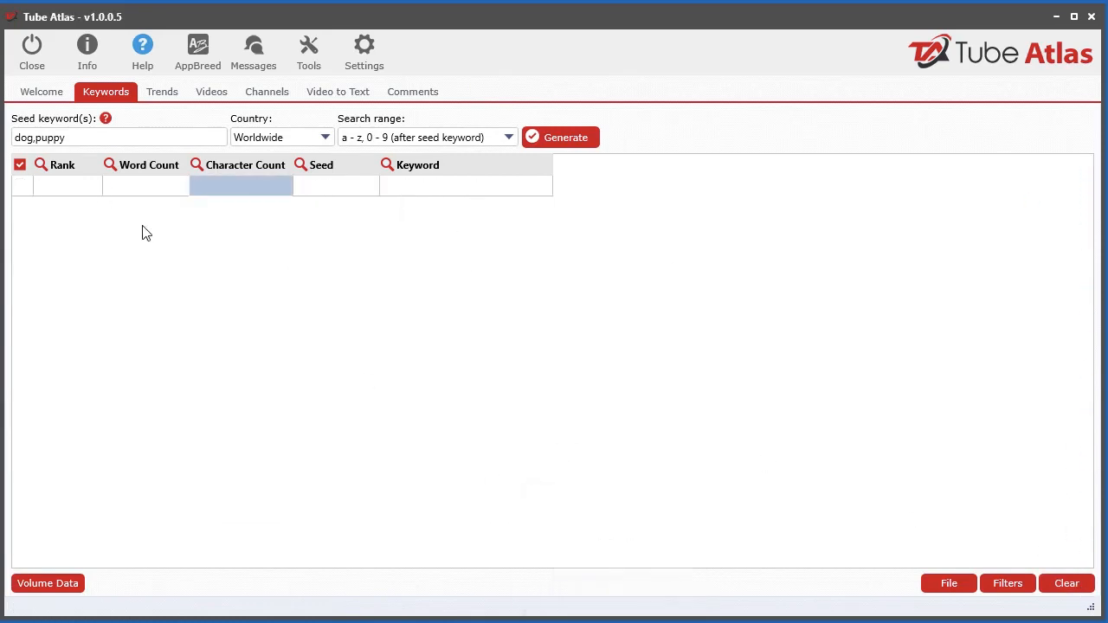
left_click(92, 137)
key("BackSpace")
left_click(559, 137)
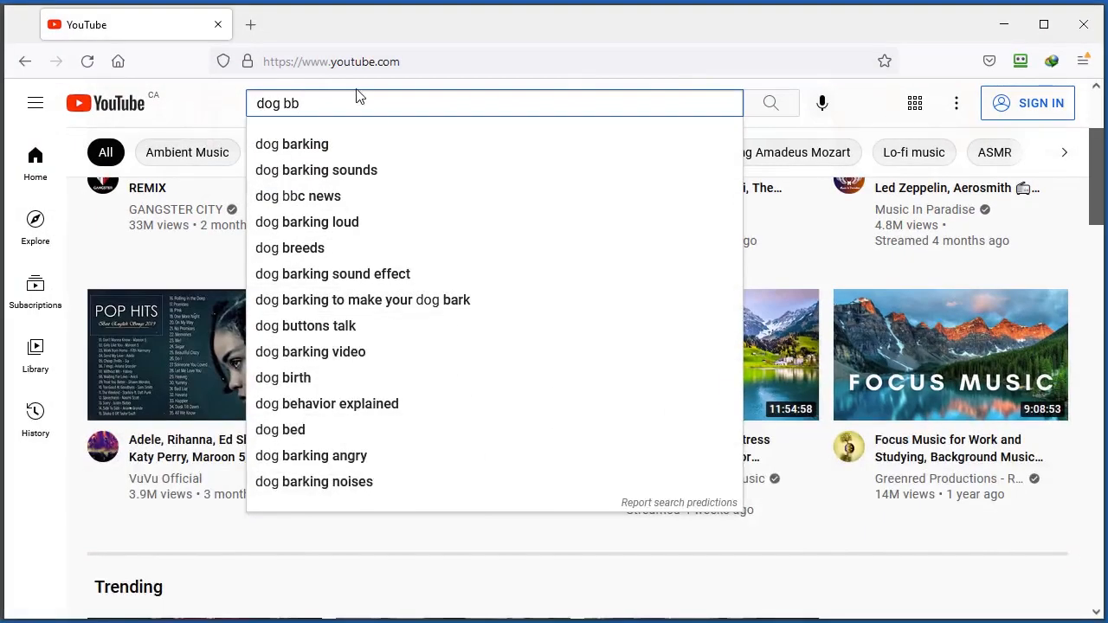
Examine YouTube's search suggestions with a, b and c placed between "dog" and "toy", and return to Tube Atlas.
key("BackSpace")
key("BackSpace")
type("a toy")
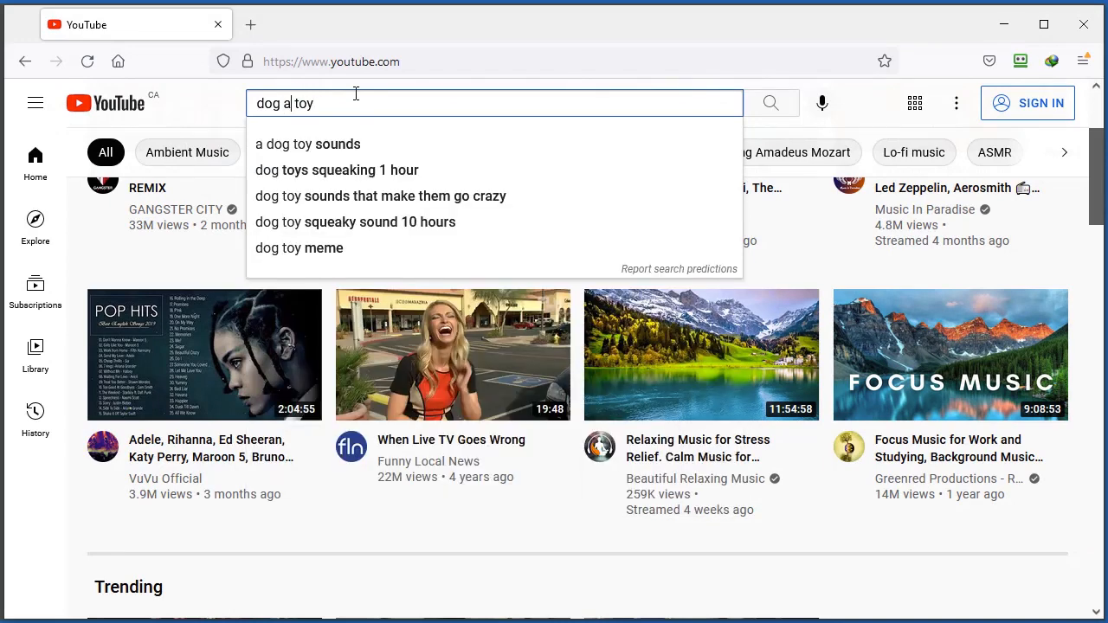
key("BackSpace")
type("b")
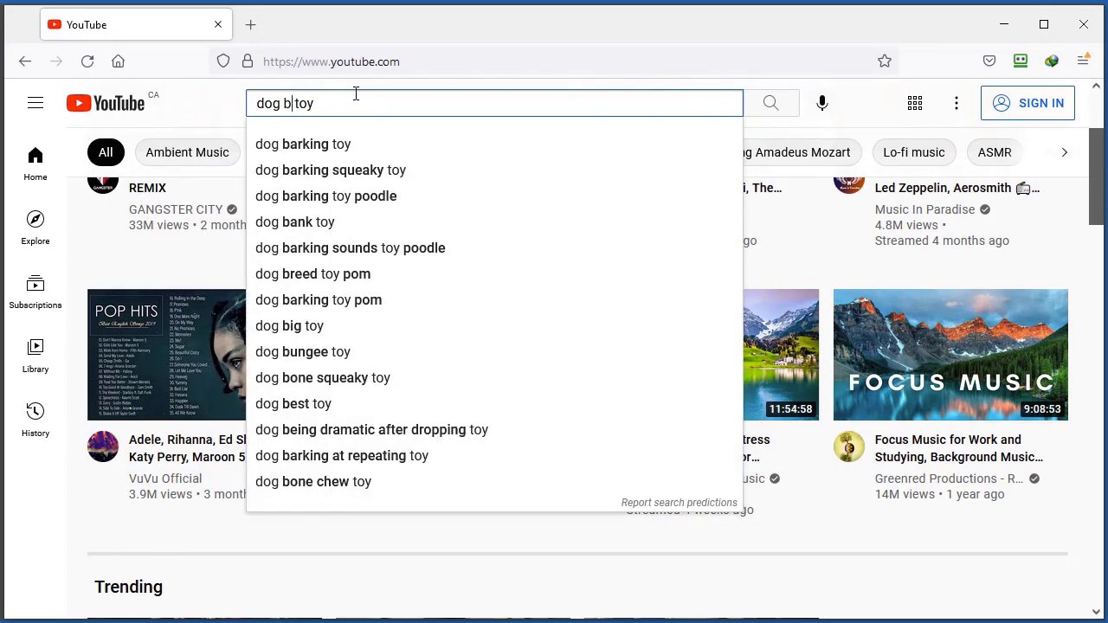
key("BackSpace")
type("c")
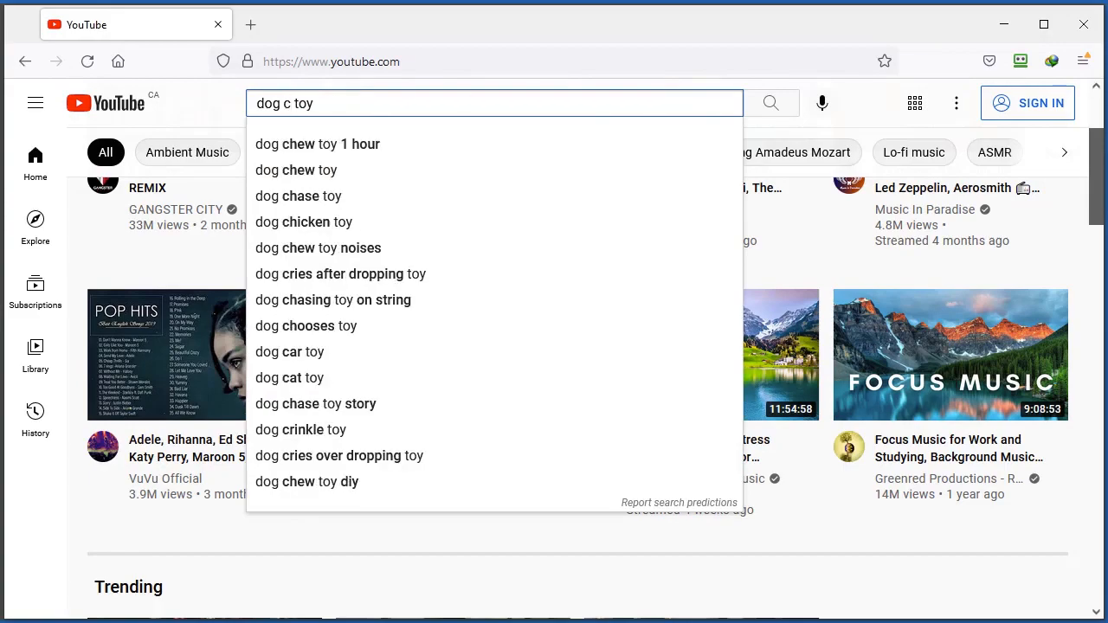
left_click(1004, 24)
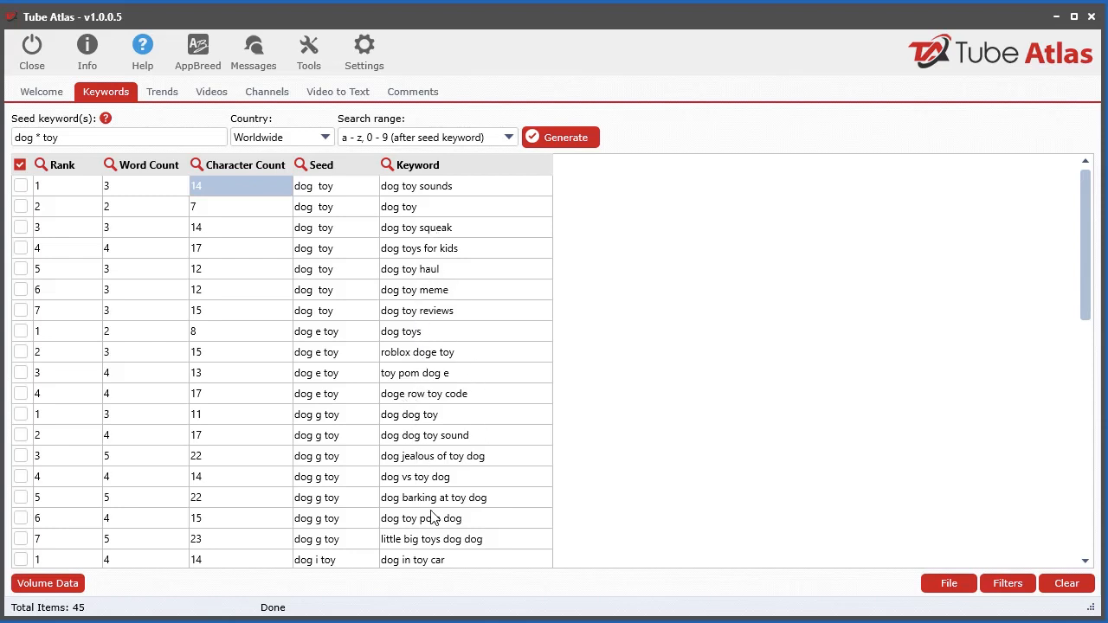
Look through the keywords generated for "dog * toy" and compare them with their seeds.
scroll(433, 510, "down", 1)
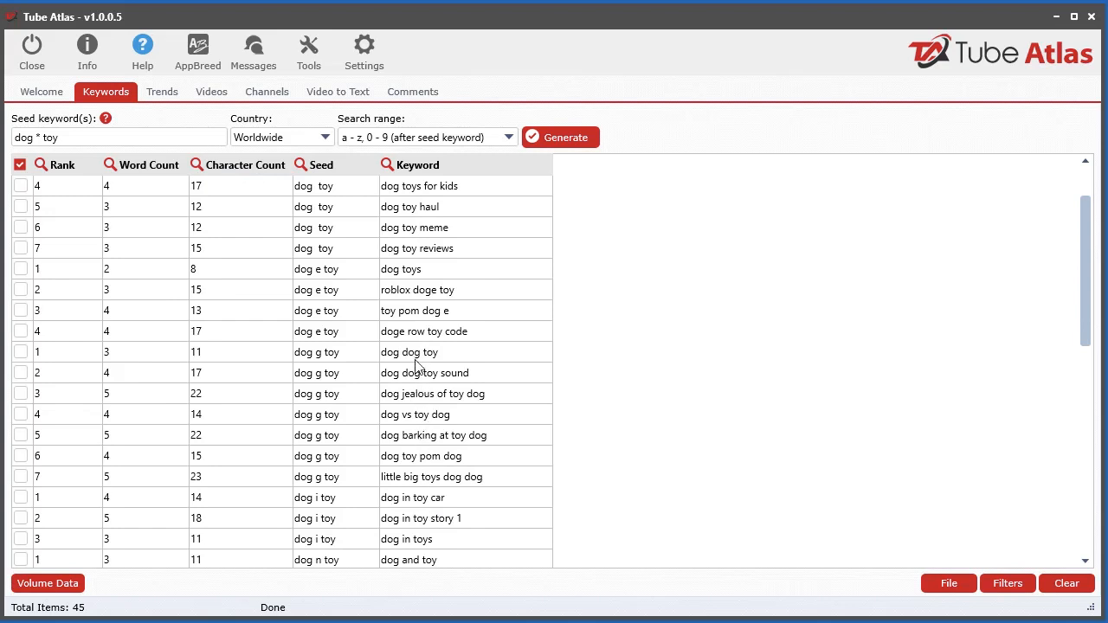
scroll(419, 372, "down", 1)
scroll(281, 372, "down", 5)
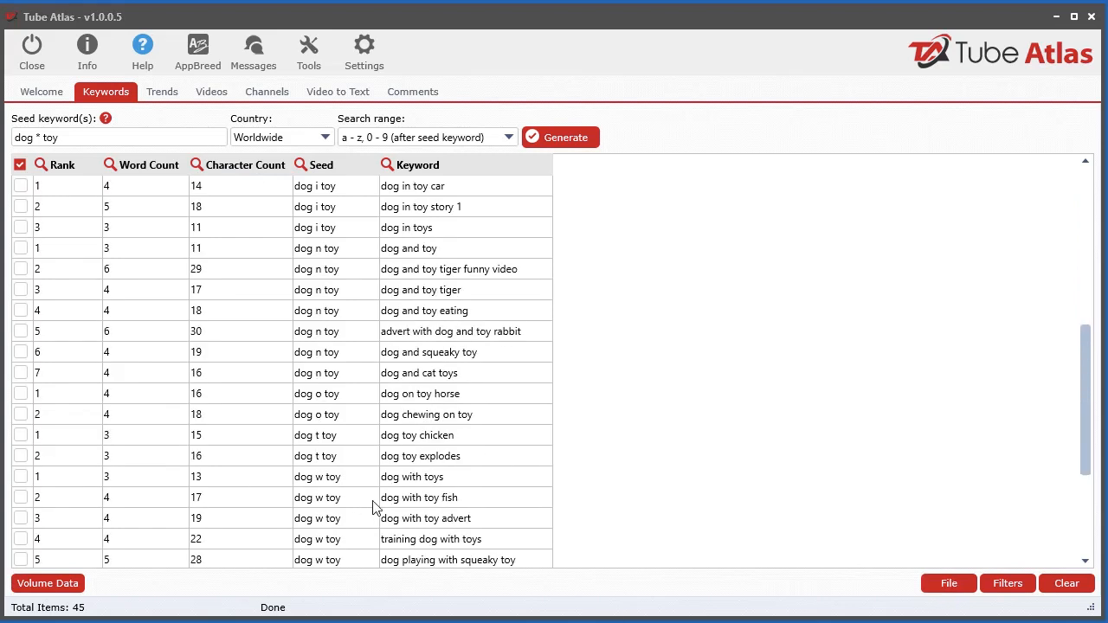
left_click(455, 416)
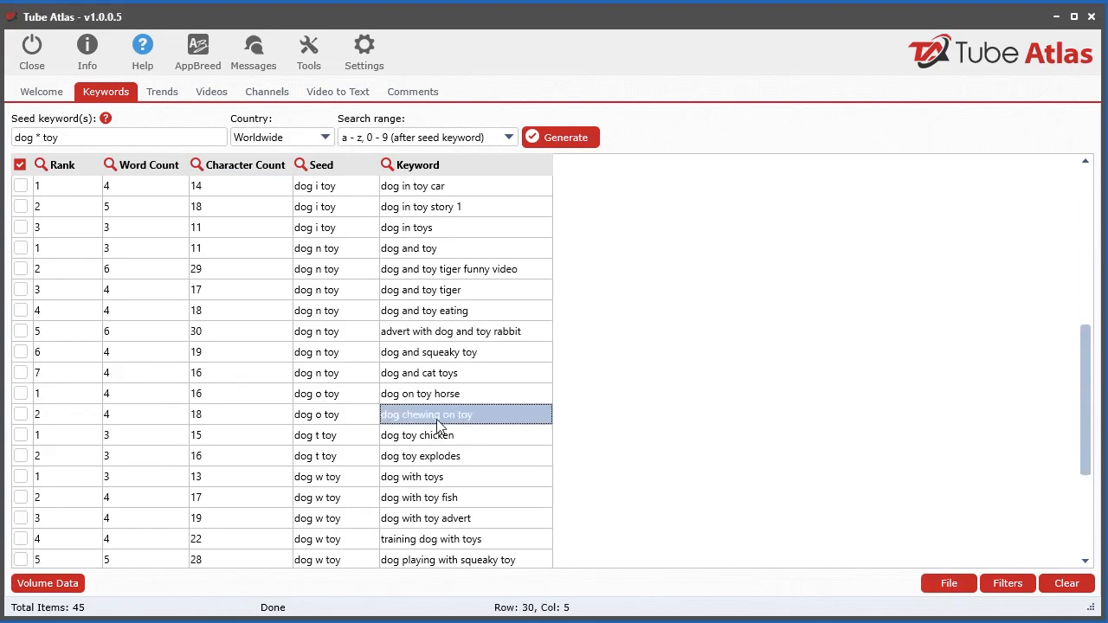
scroll(460, 450, "down", 2)
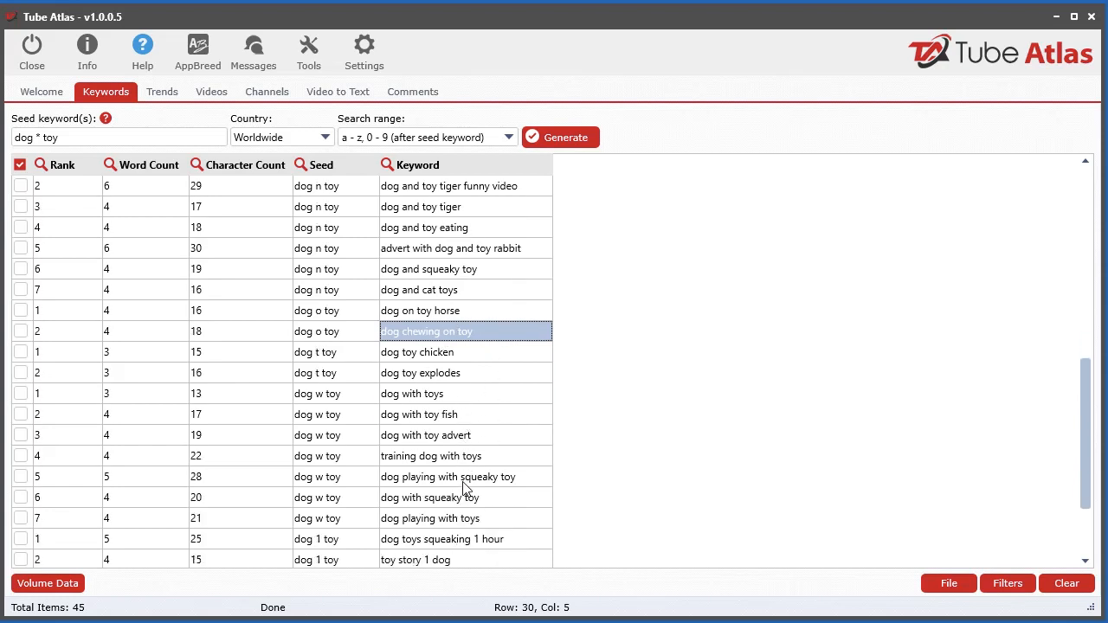
left_click(455, 503)
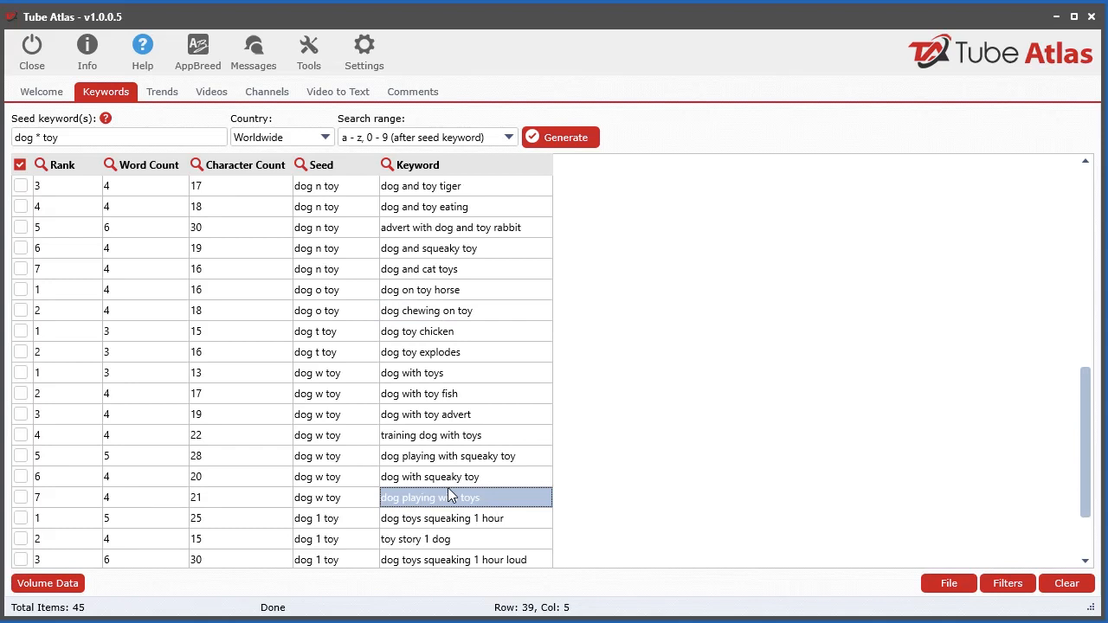
scroll(449, 492, "up", 6)
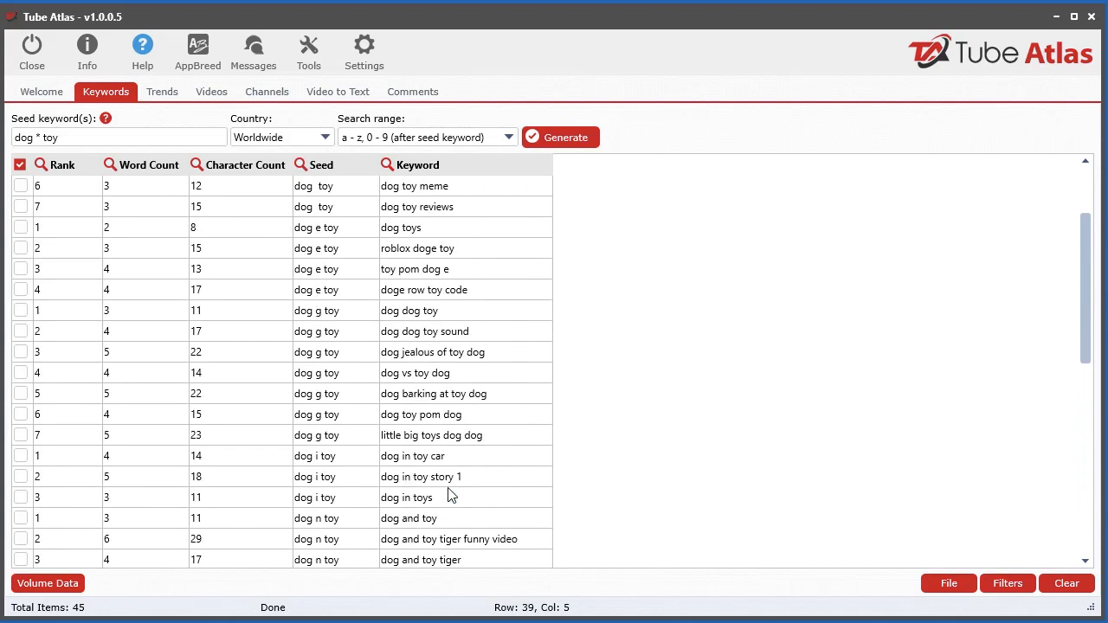
scroll(336, 260, "up", 1)
left_click(336, 206)
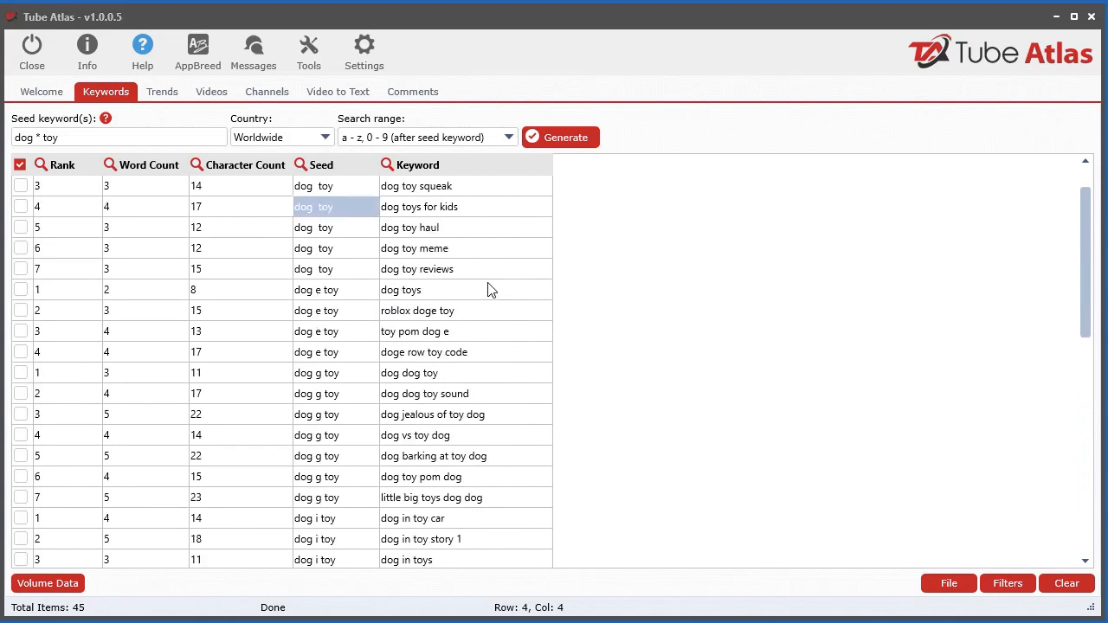
Browse the countries available for the keyword search, keeping Worldwide.
left_click(254, 140)
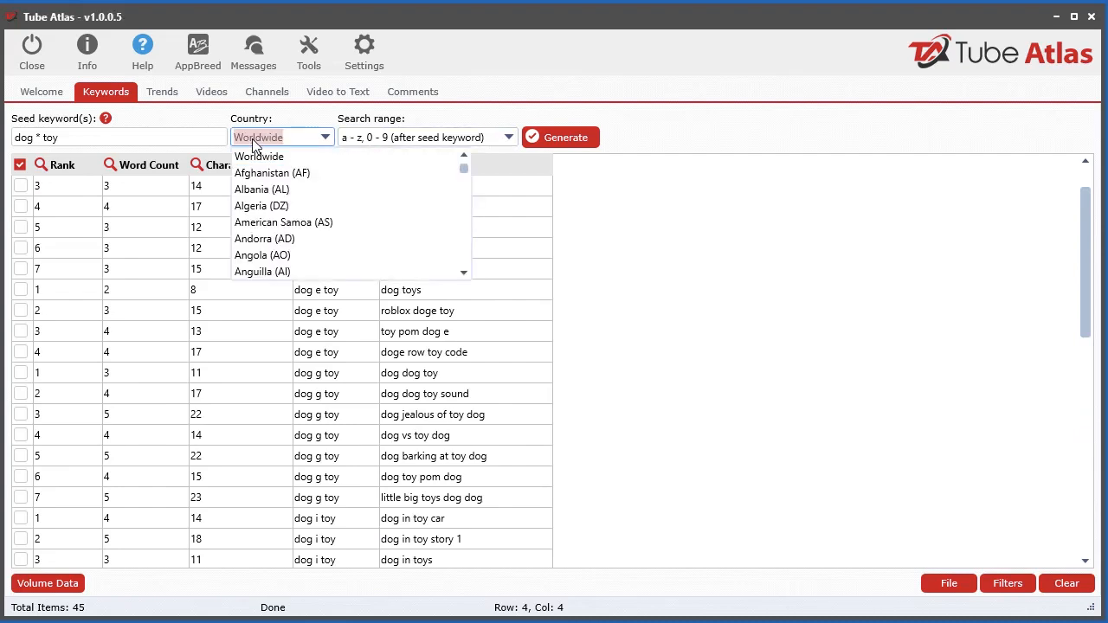
left_click_drag(466, 173, 480, 145)
left_click(767, 121)
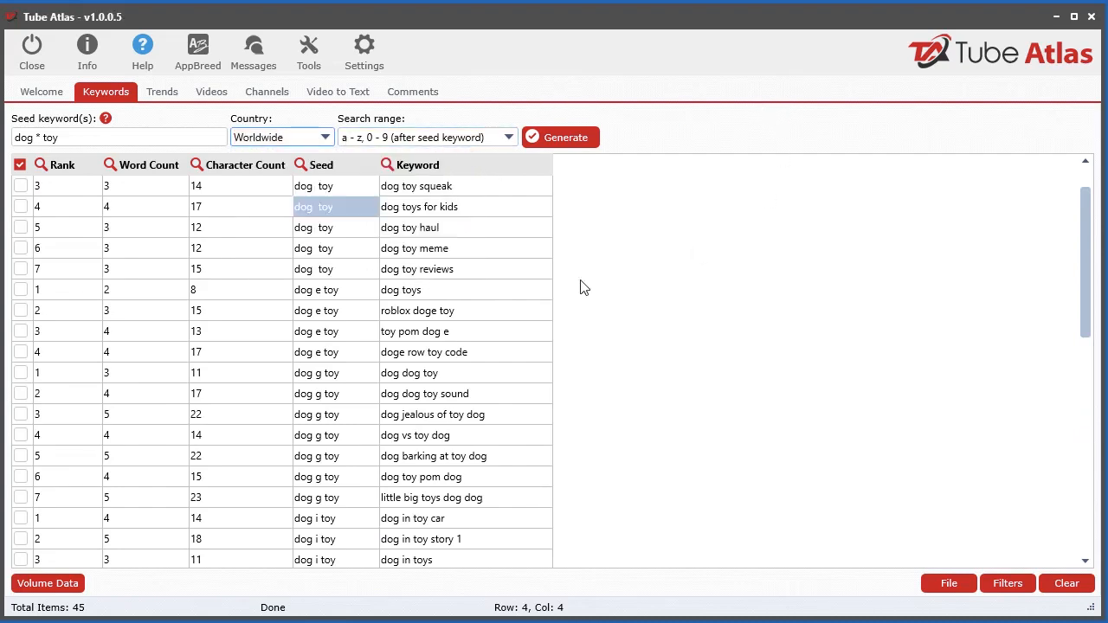
Review the checkbox options of the keyword list and check all rows.
right_click(318, 216)
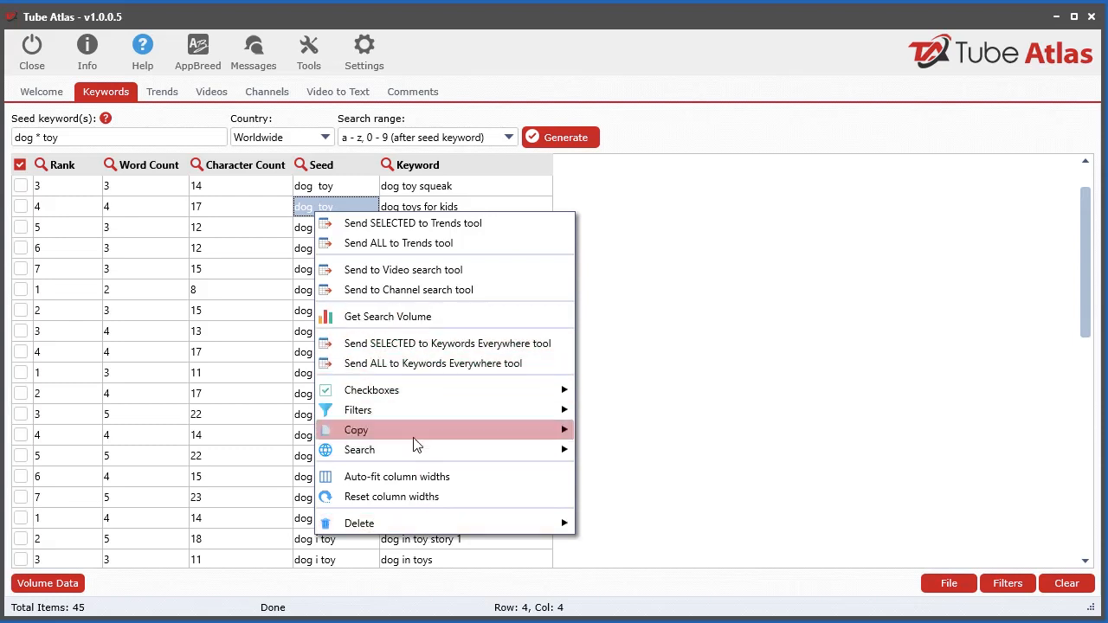
mouse_move(412, 398)
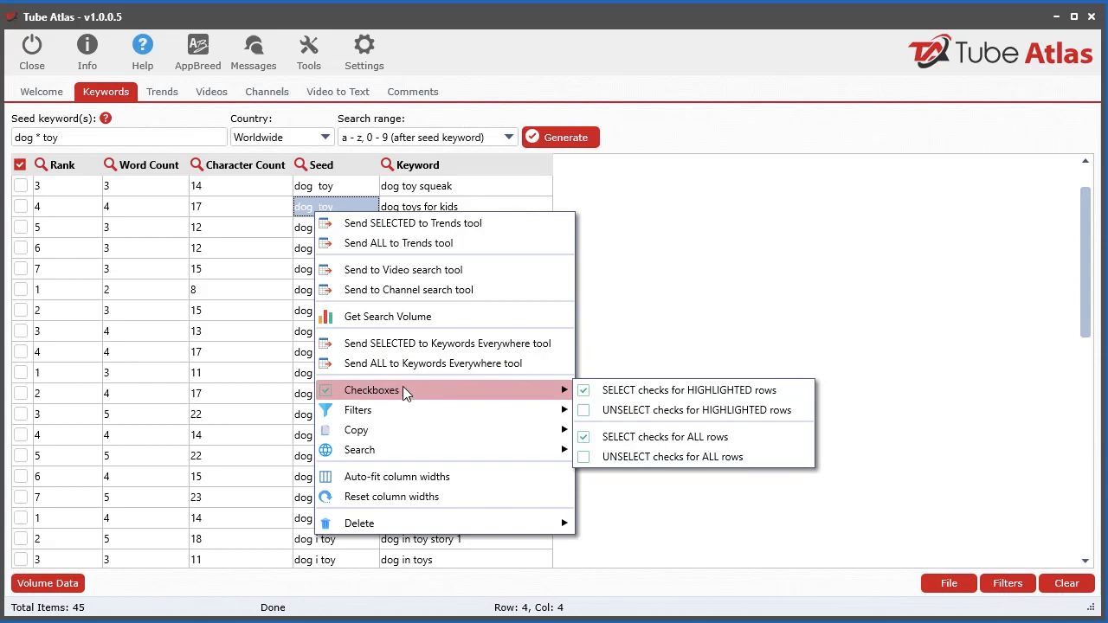
right_click(155, 299)
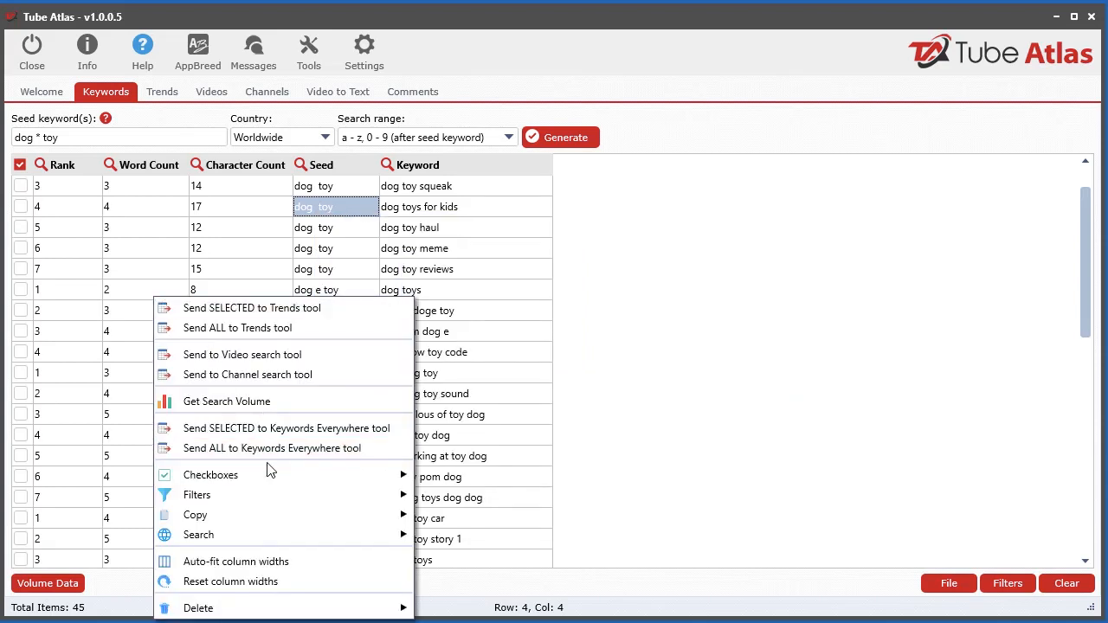
mouse_move(268, 478)
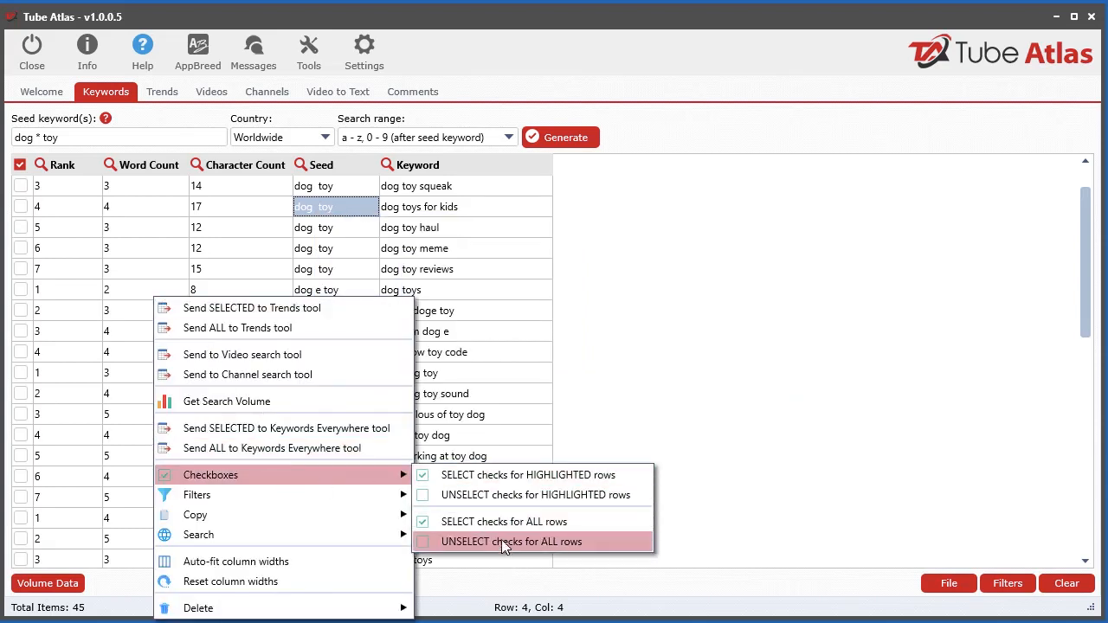
left_click(19, 166)
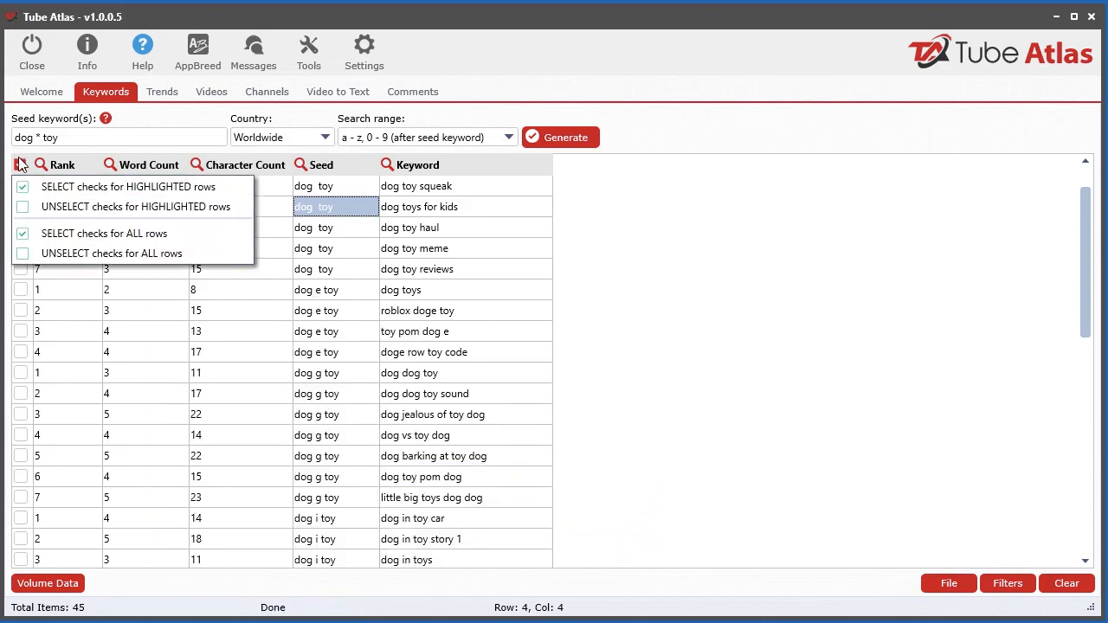
left_click(98, 233)
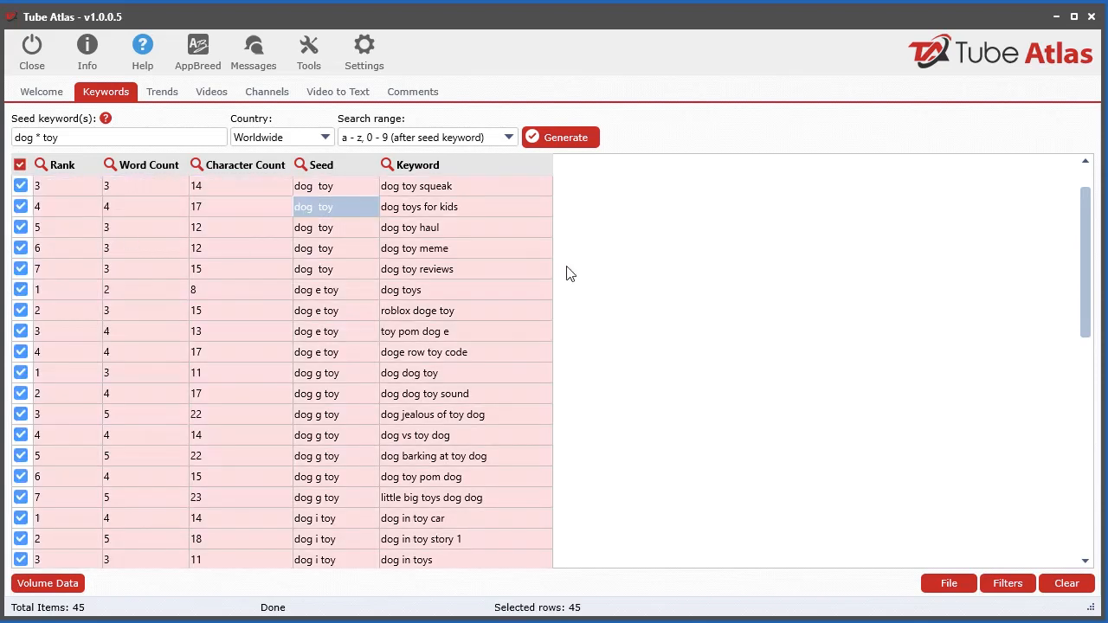
Clear the checks of all rows in the keyword list.
left_click(20, 165)
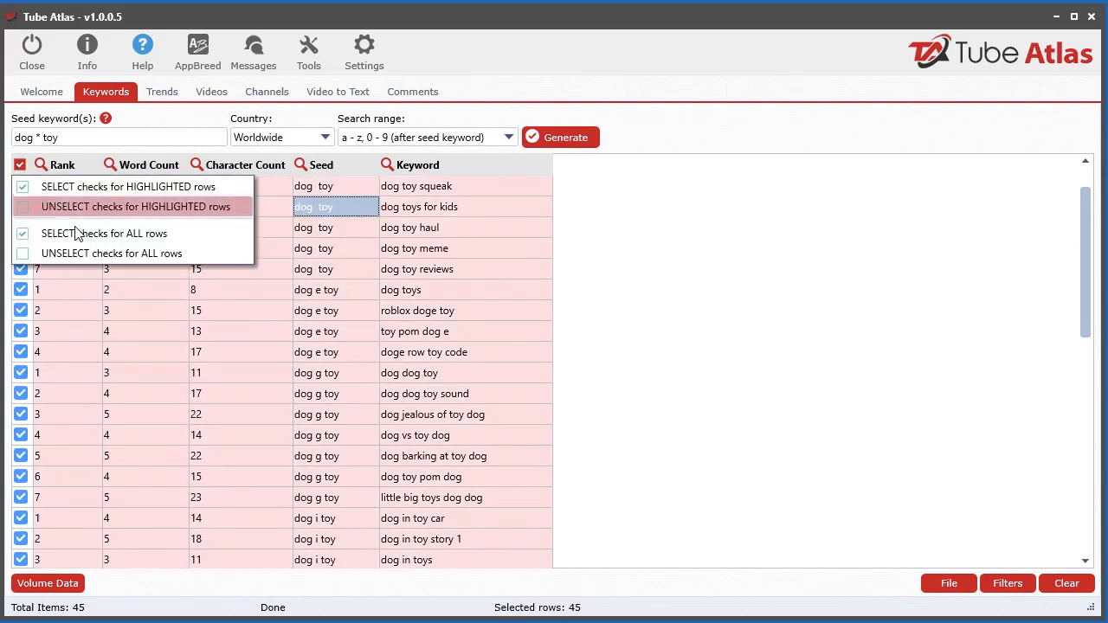
left_click(123, 254)
left_click(24, 164)
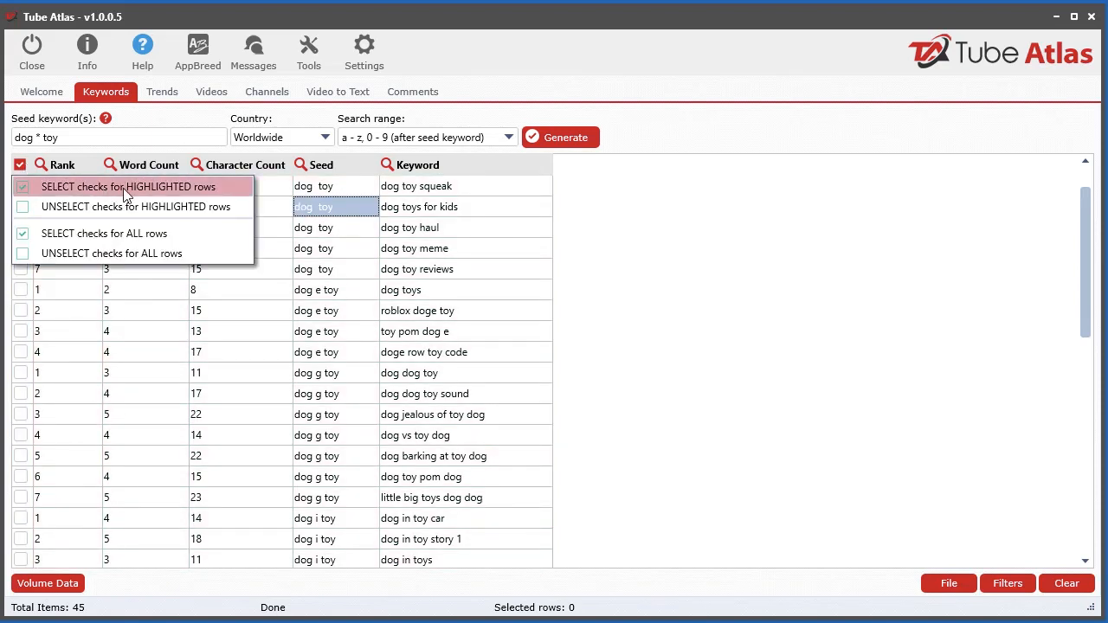
Highlight individual cells of the list, ending on the "doge row toy code" row, and select the check for the highlighted row.
left_click(324, 252)
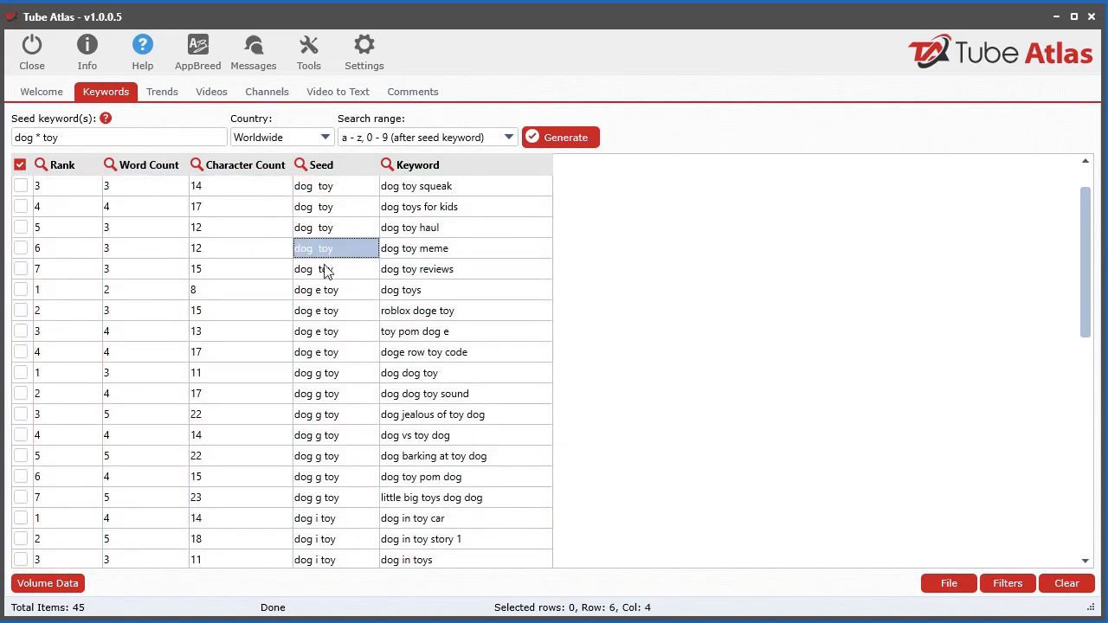
left_click(317, 313)
left_click(206, 251)
left_click(117, 227)
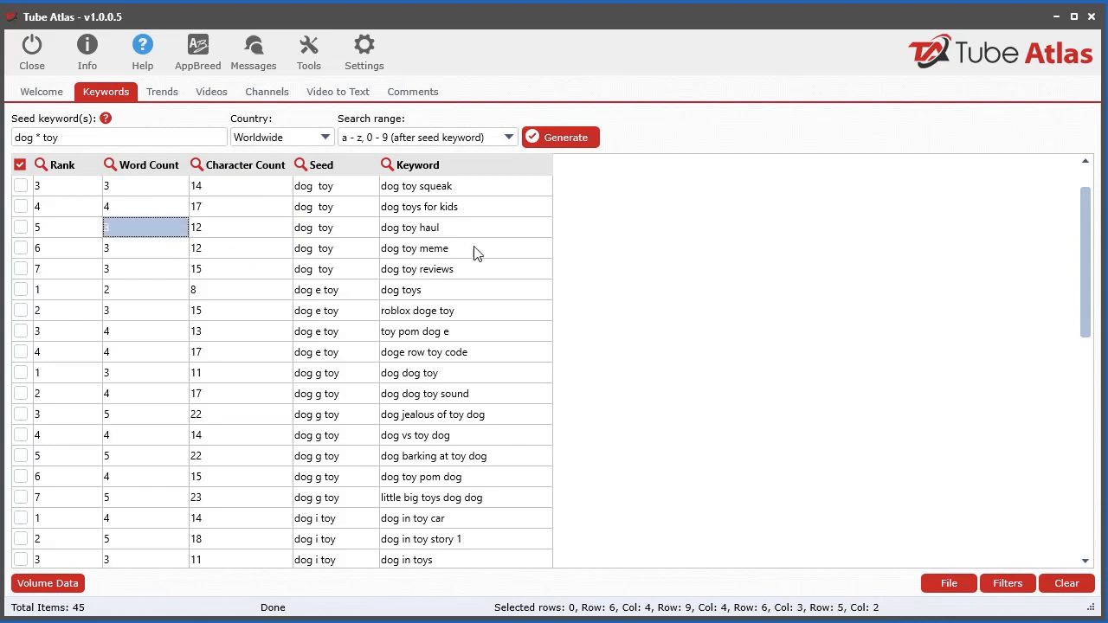
left_click(475, 249)
left_click(222, 355)
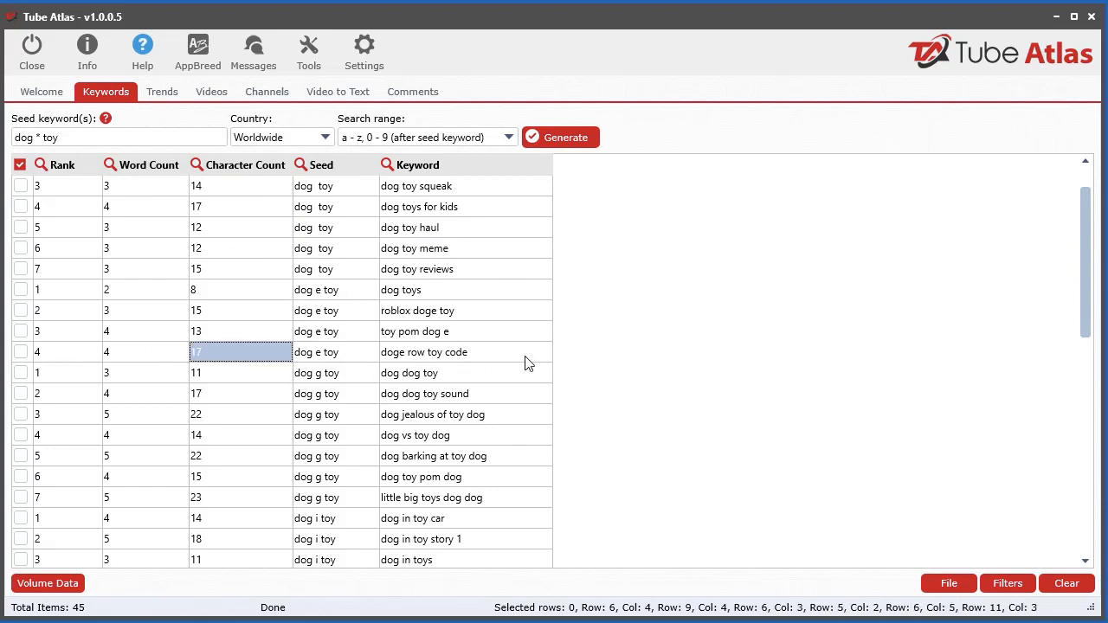
left_click(19, 165)
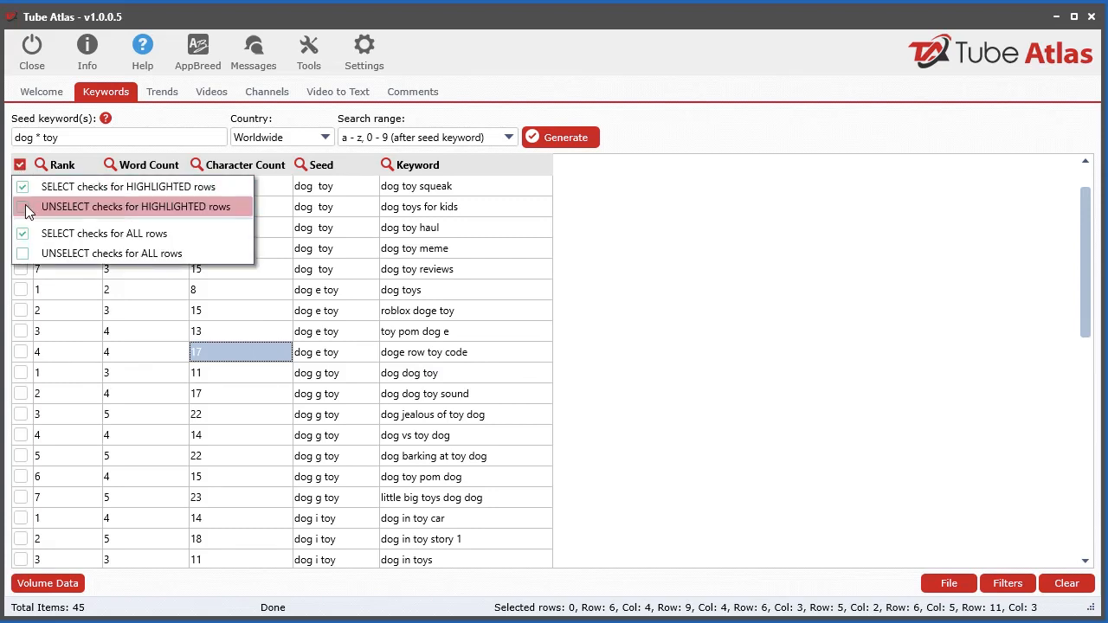
left_click(164, 188)
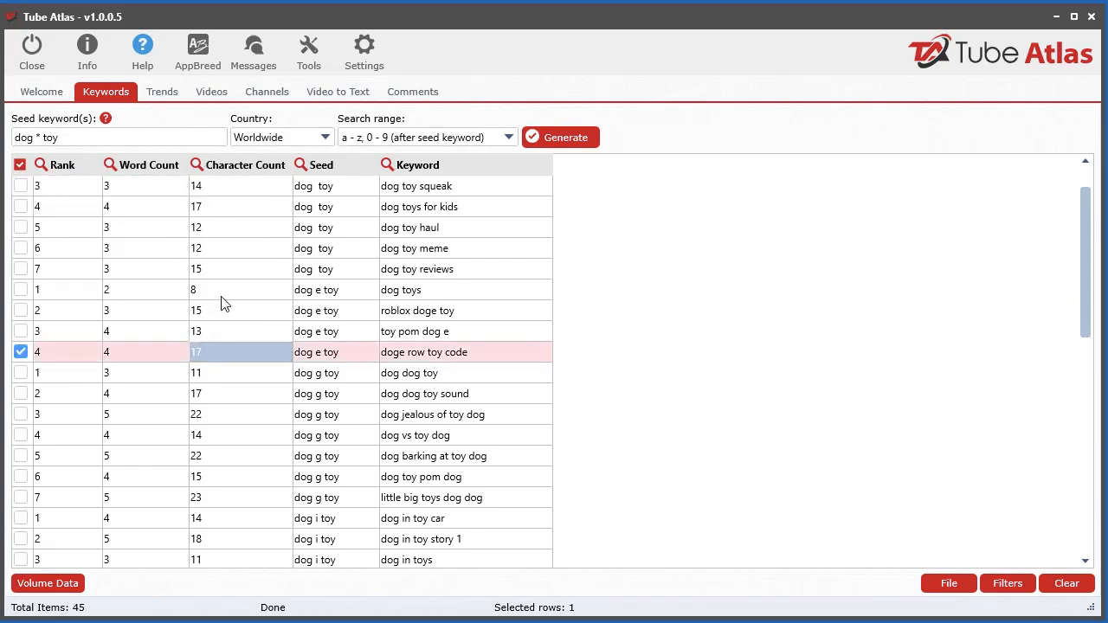
Also highlight cells in the "dog barking at toy dog", "dog toy reviews", "dog toy meme" and "dog toy haul" rows, and check all highlighted rows.
left_click(255, 459, "ctrl")
left_click(173, 270, "ctrl")
left_click(287, 248, "ctrl")
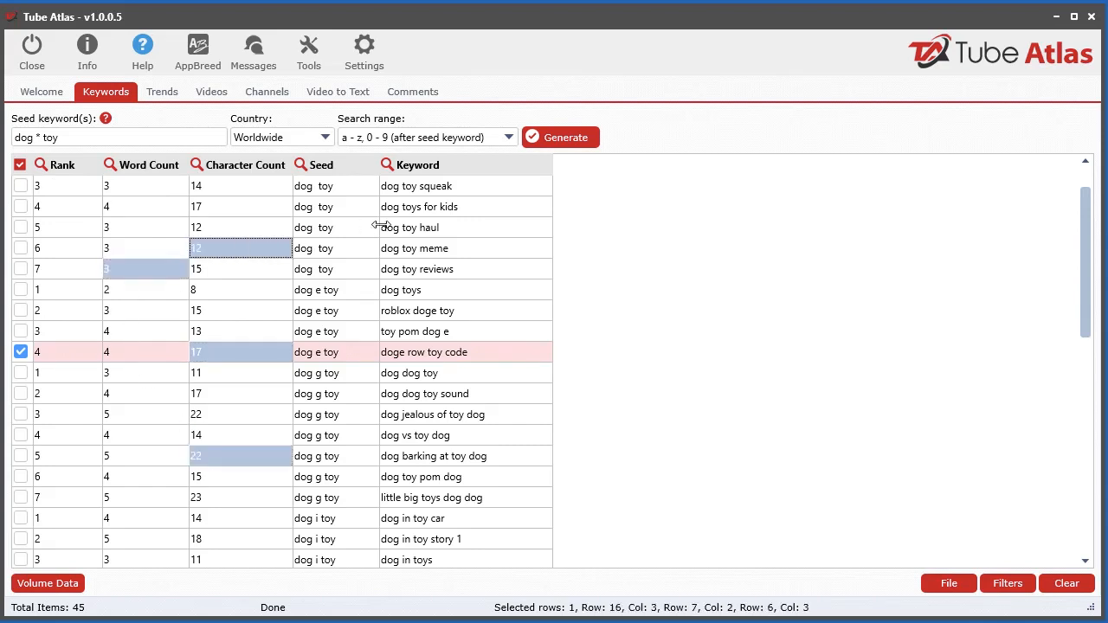
left_click(386, 227, "ctrl")
left_click(20, 164)
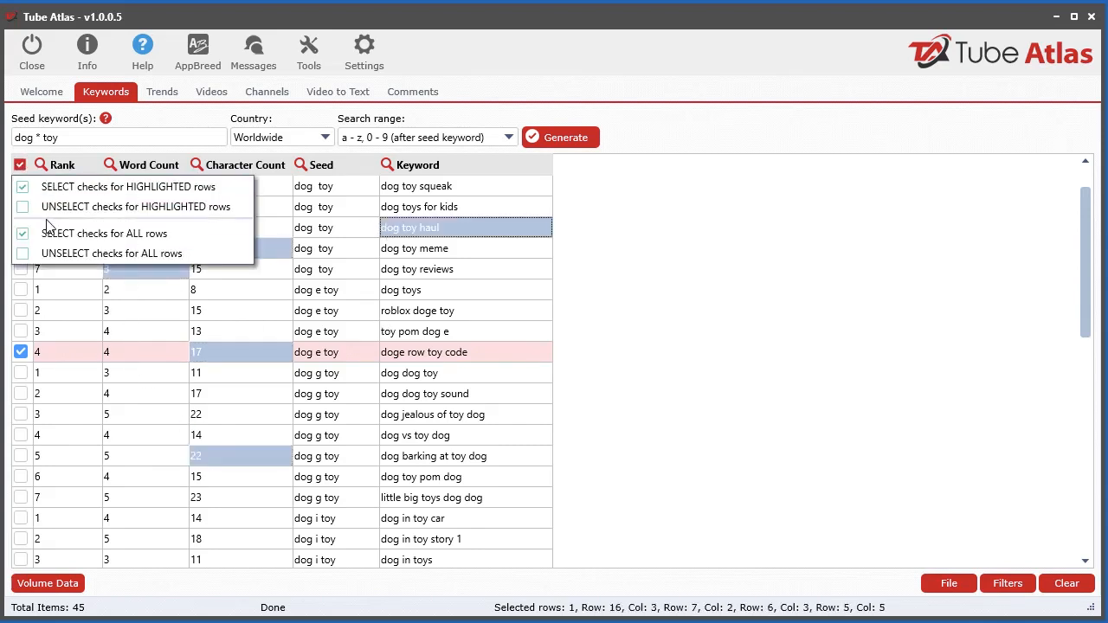
left_click(139, 187)
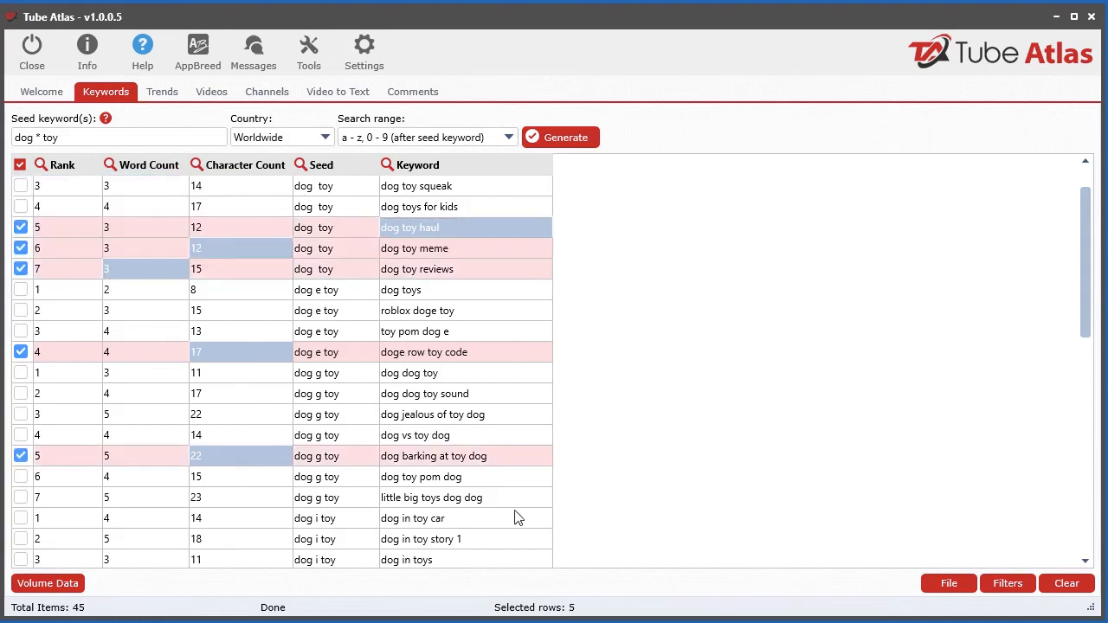
Unselect the checks for the highlighted keyword rows.
left_click(20, 165)
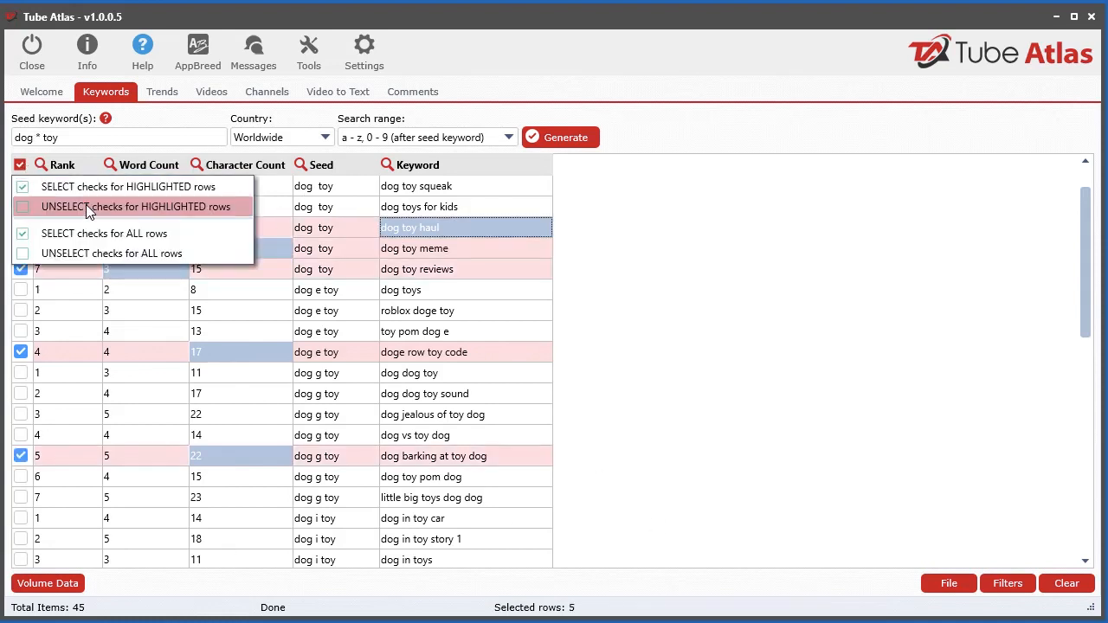
left_click(86, 204)
left_click(234, 378)
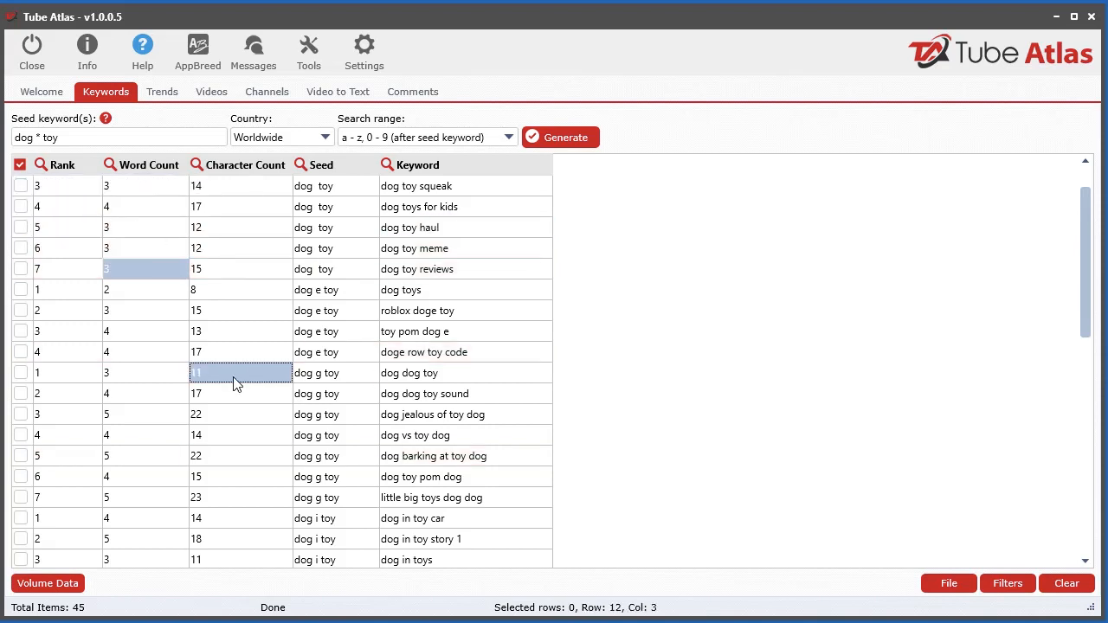
left_click(322, 283)
Review the actions available for the keyword rows and show the keyword filters.
right_click(251, 270)
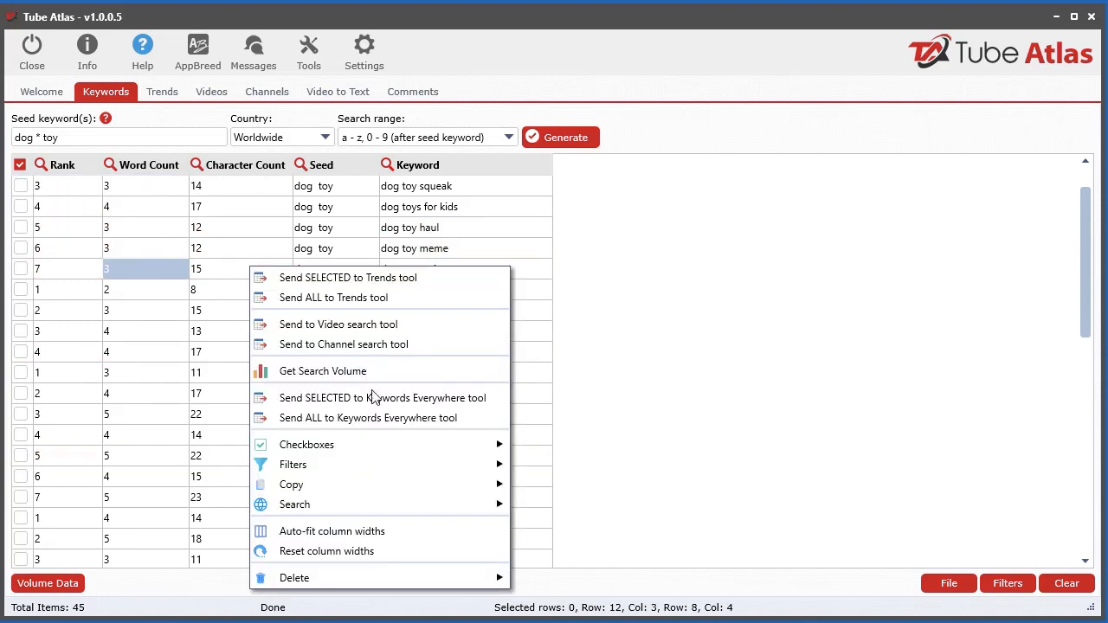
mouse_move(362, 465)
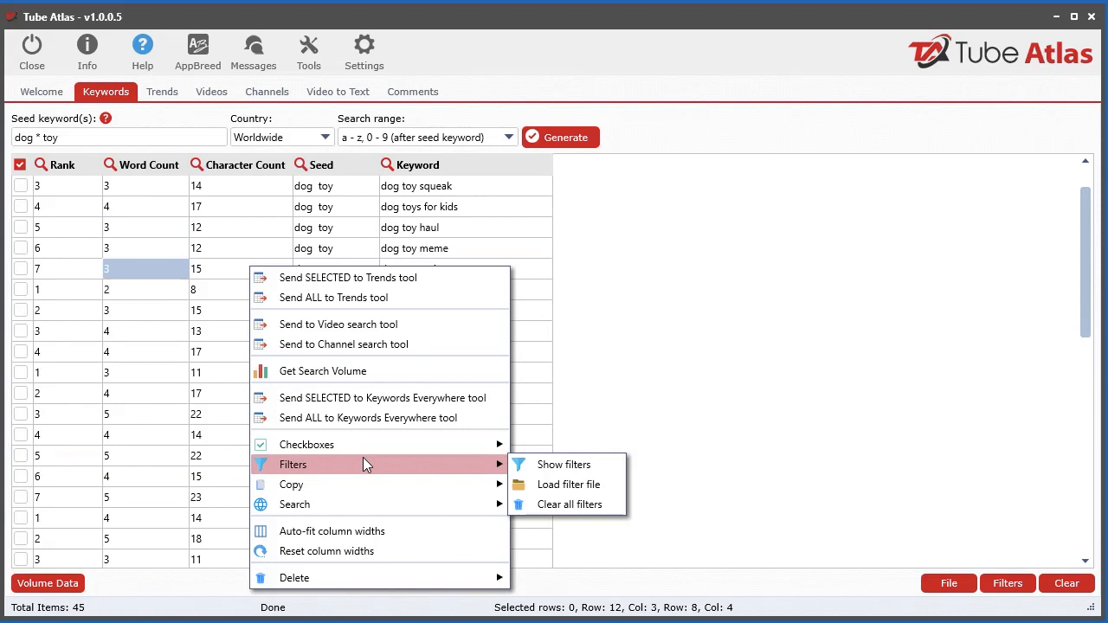
left_click(495, 230)
left_click(495, 230)
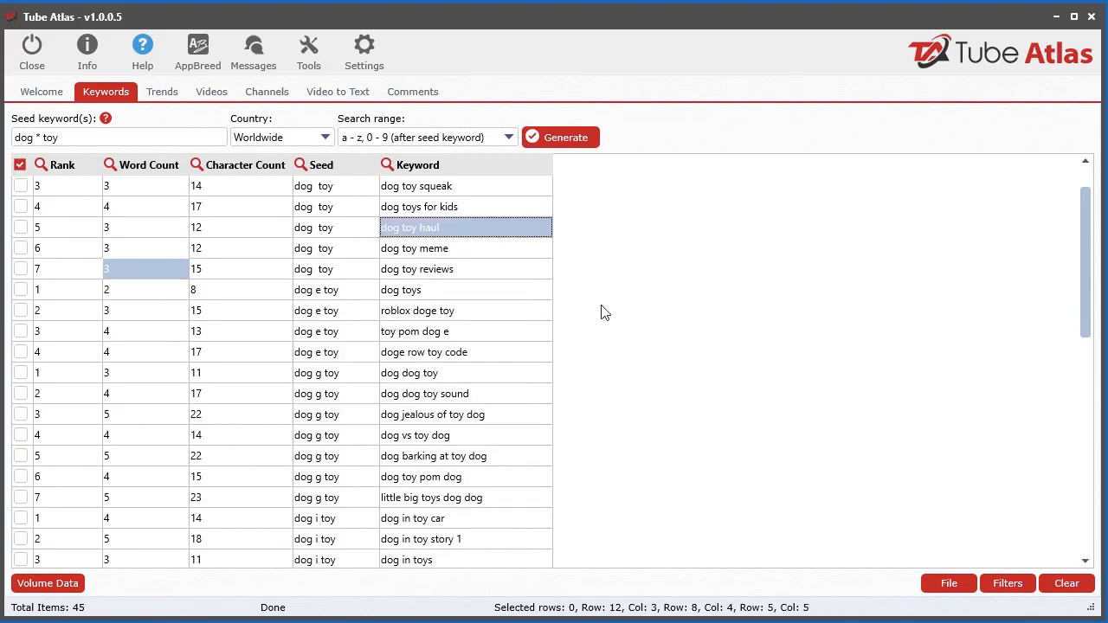
right_click(278, 245)
mouse_move(408, 440)
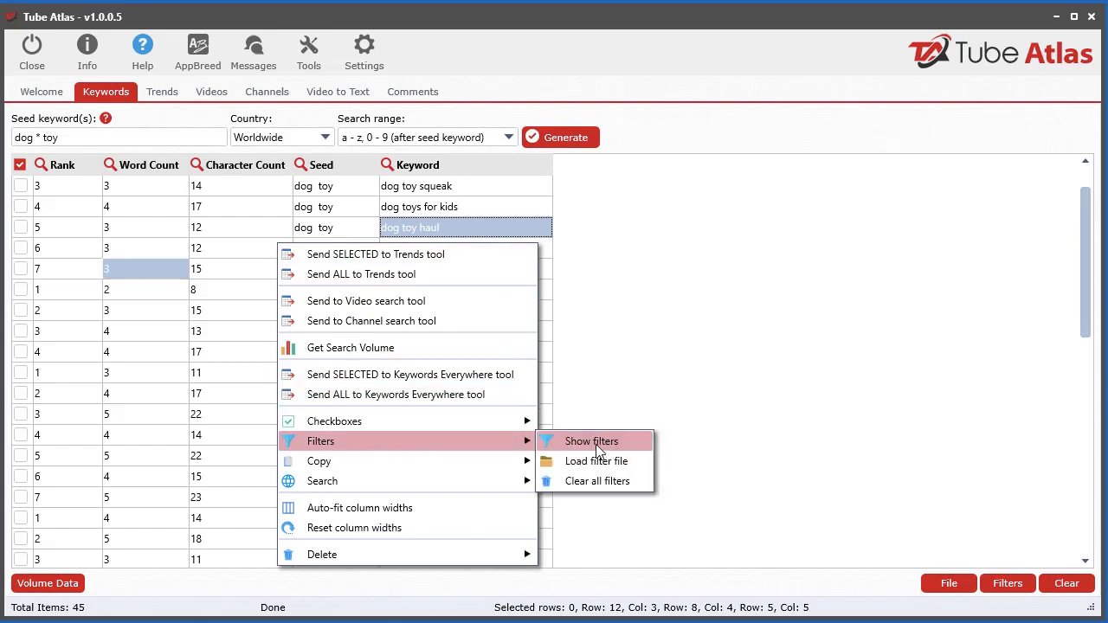
left_click(594, 444)
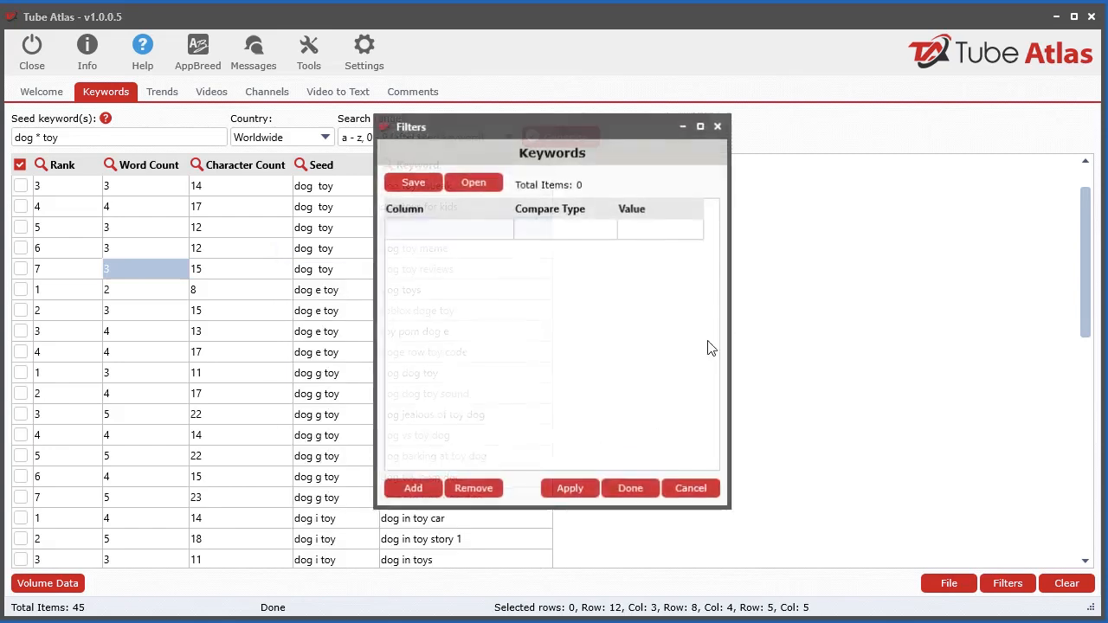
Define a keyword filter on the Seed column with compare type Contains and value e.
left_click(423, 239)
left_click(424, 240)
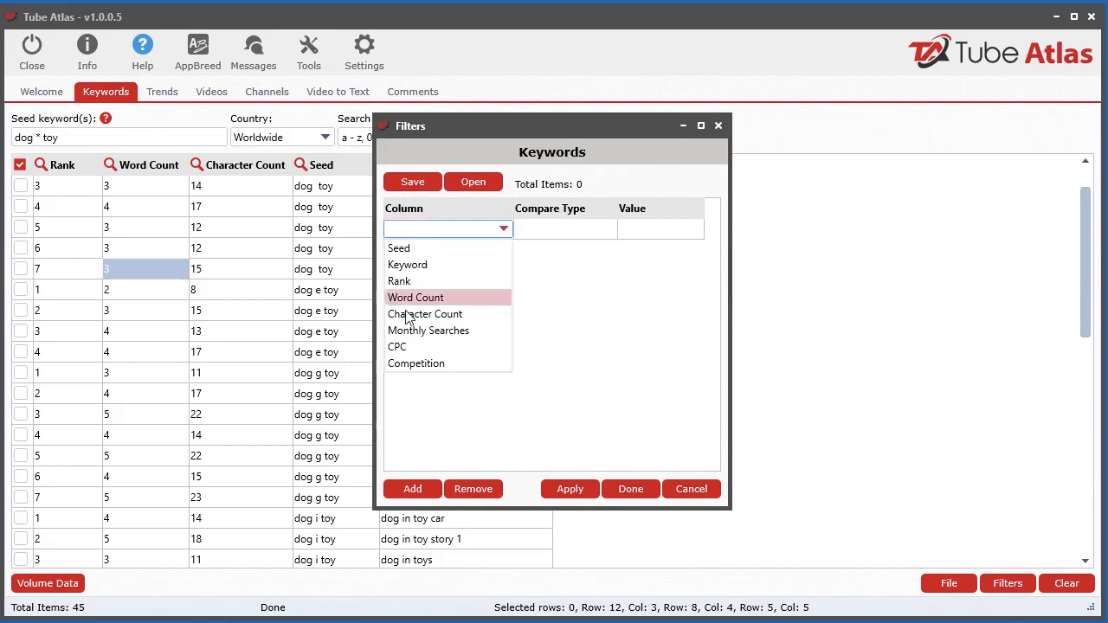
left_click(424, 252)
left_click(578, 229)
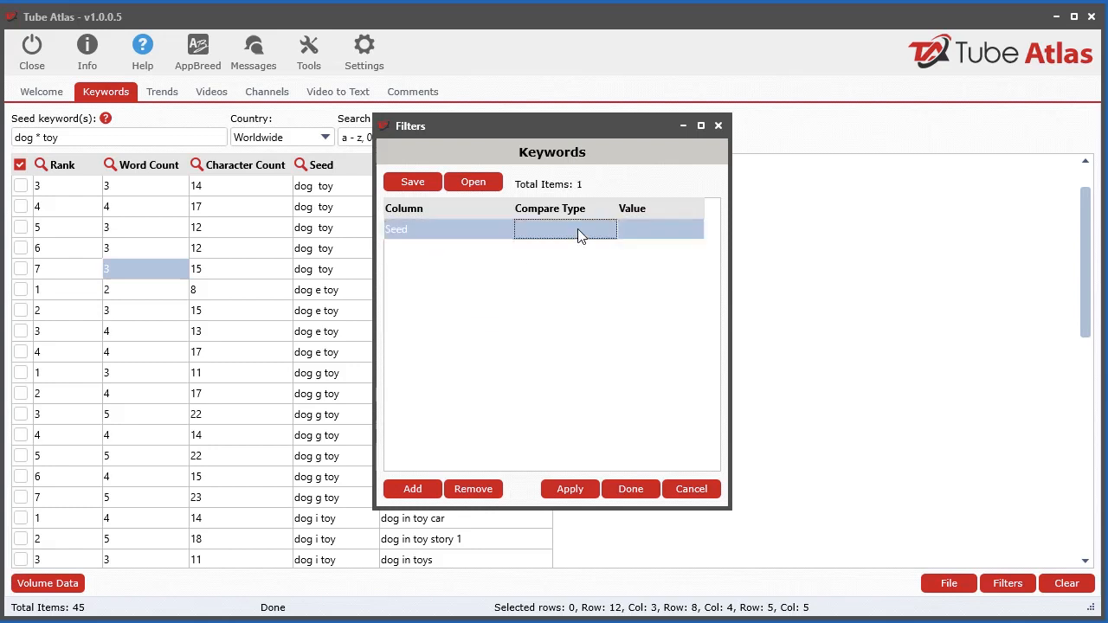
left_click(580, 233)
left_click(538, 249)
left_click(638, 228)
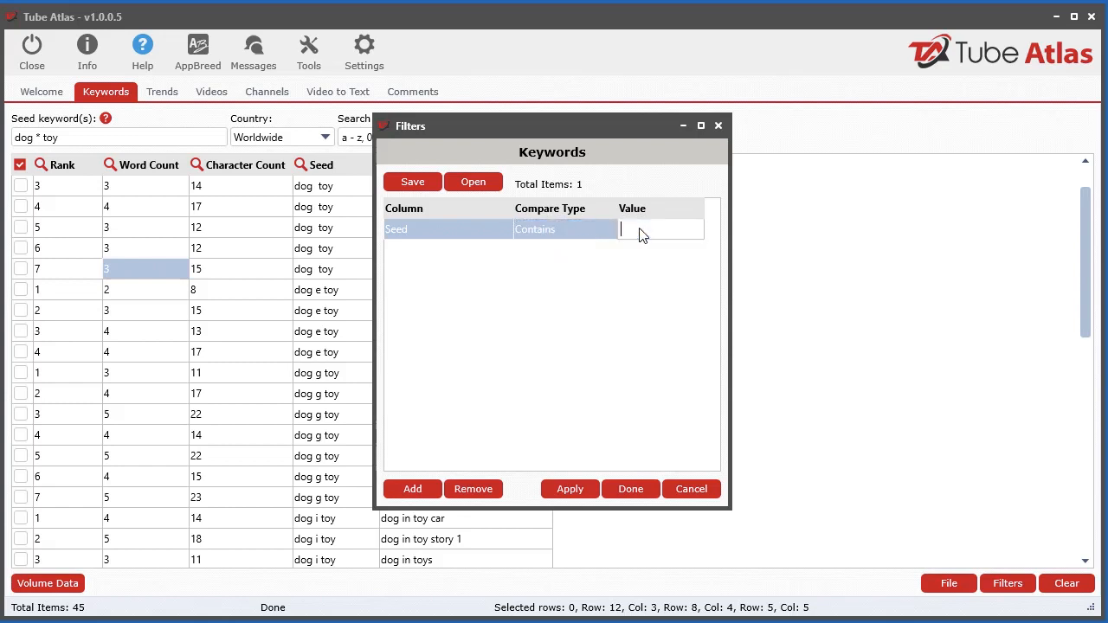
left_click_drag(637, 130, 778, 157)
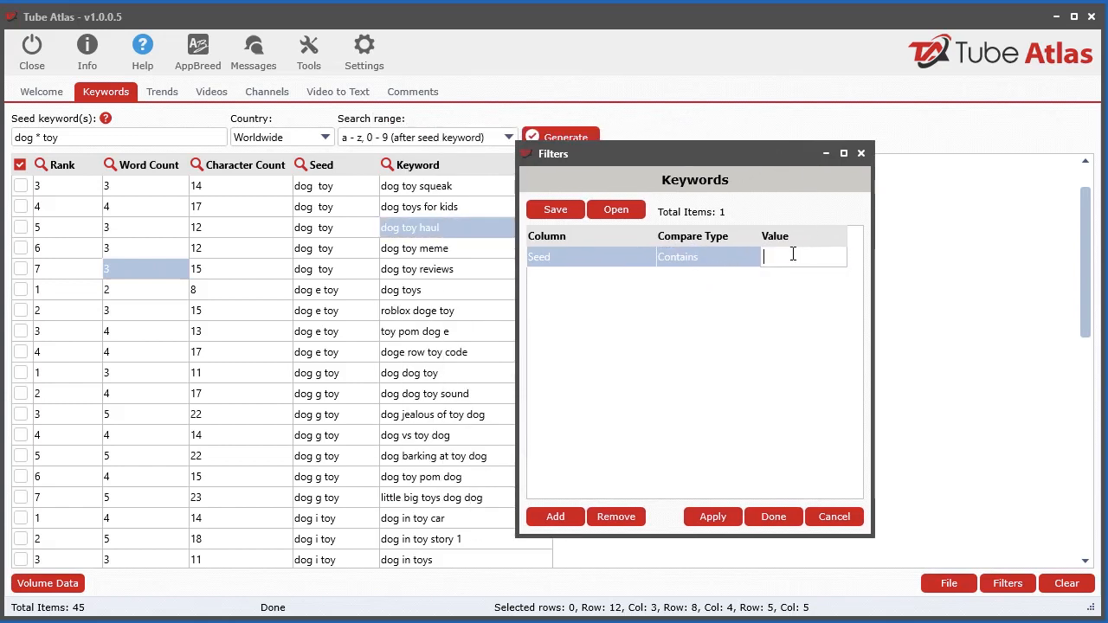
key("Return")
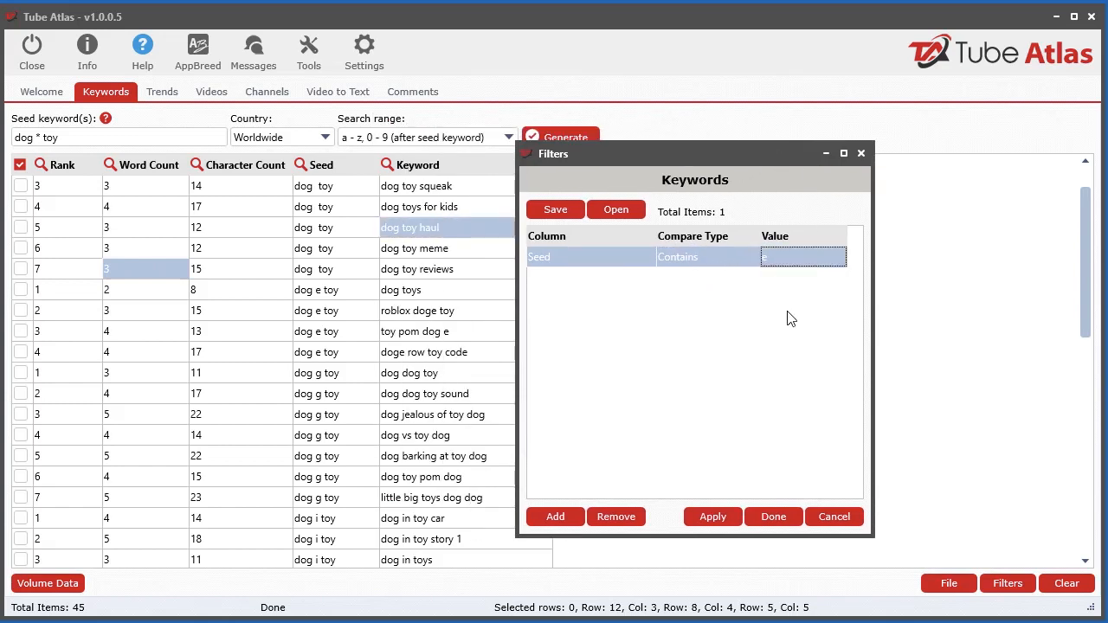
Apply the Seed filter to the keyword list and close the filter window.
left_click(713, 517)
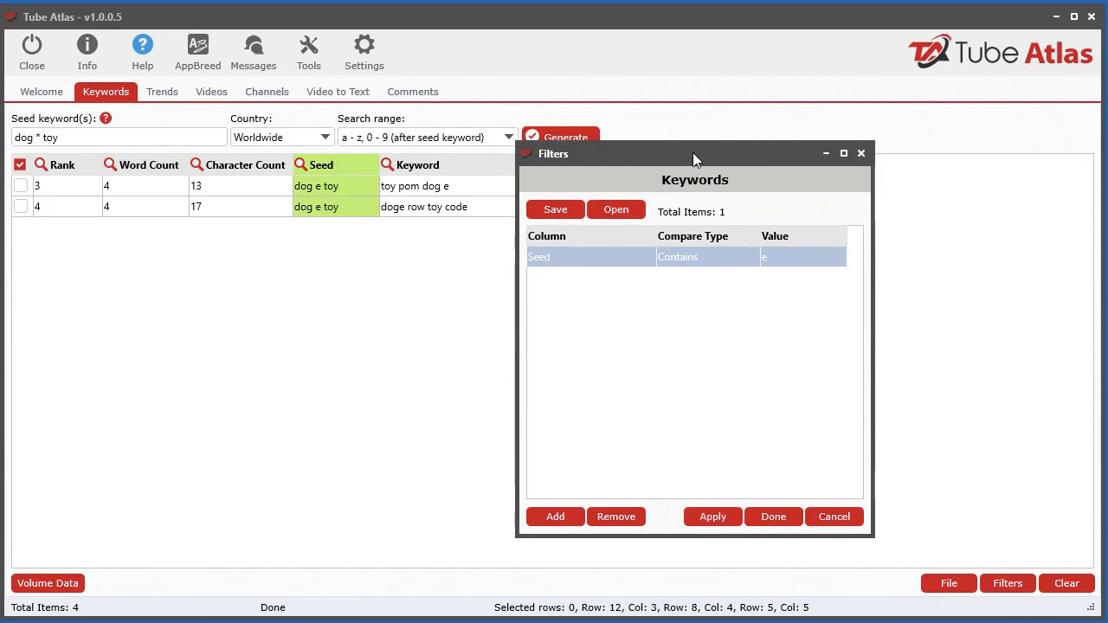
left_click_drag(693, 153, 655, 145)
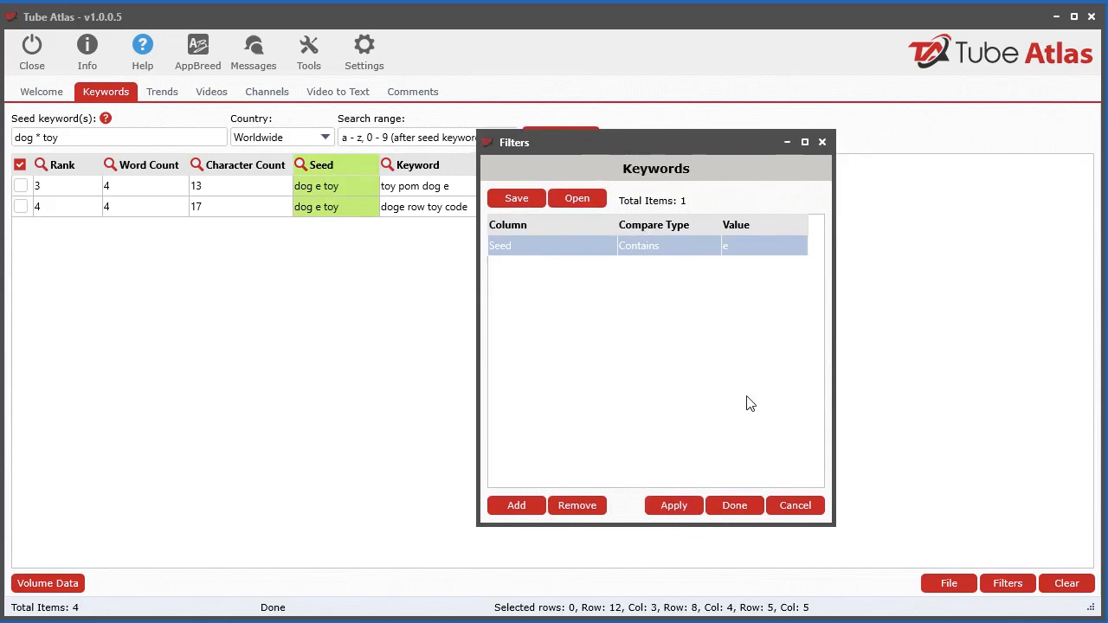
left_click(806, 506)
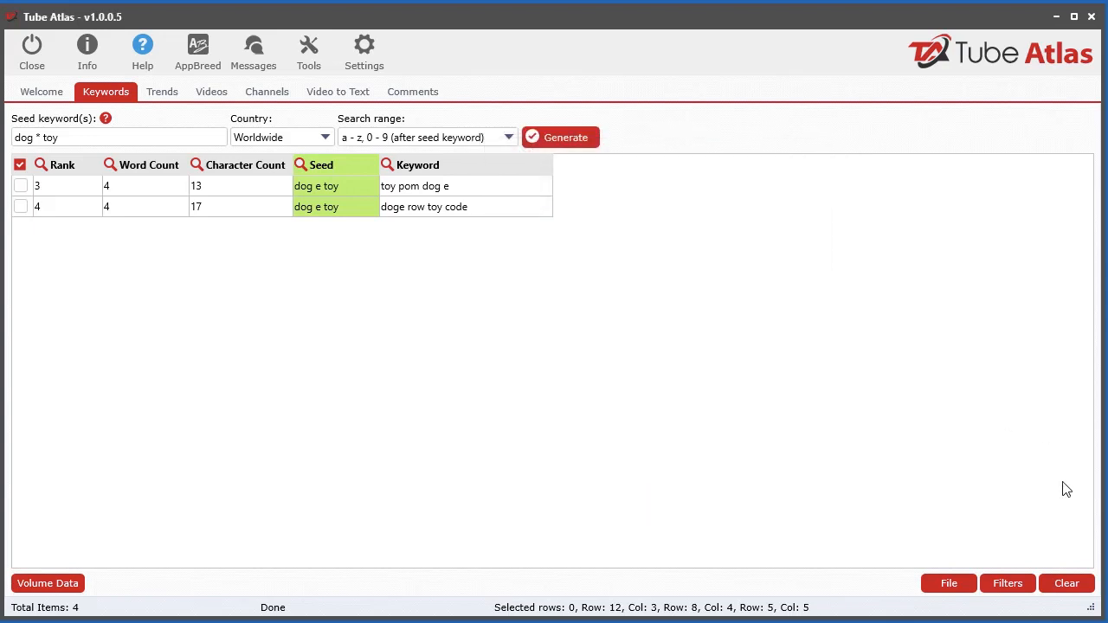
Clear all filters from the keyword list and highlight the keyword "dog toys for kids".
left_click(1007, 587)
left_click(1017, 605)
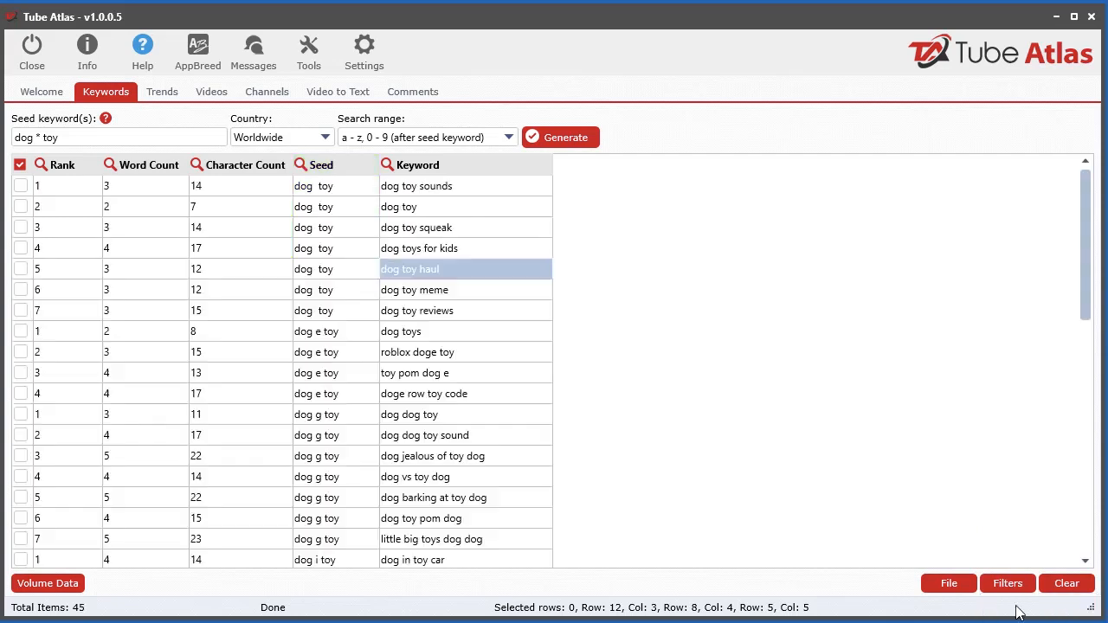
left_click(445, 319)
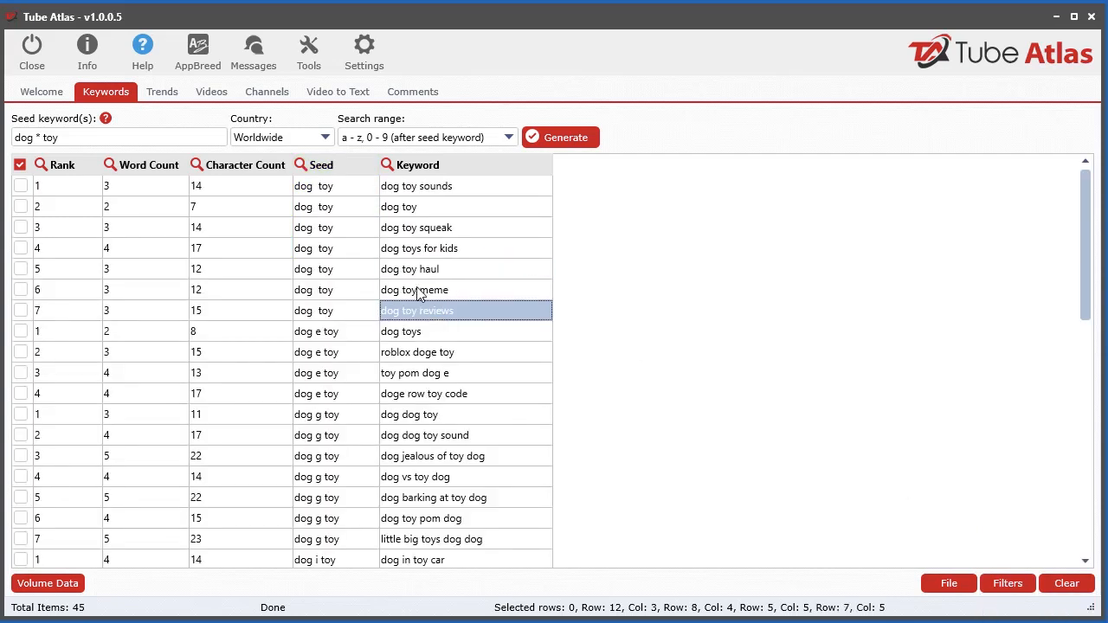
right_click(418, 285)
left_click(397, 251)
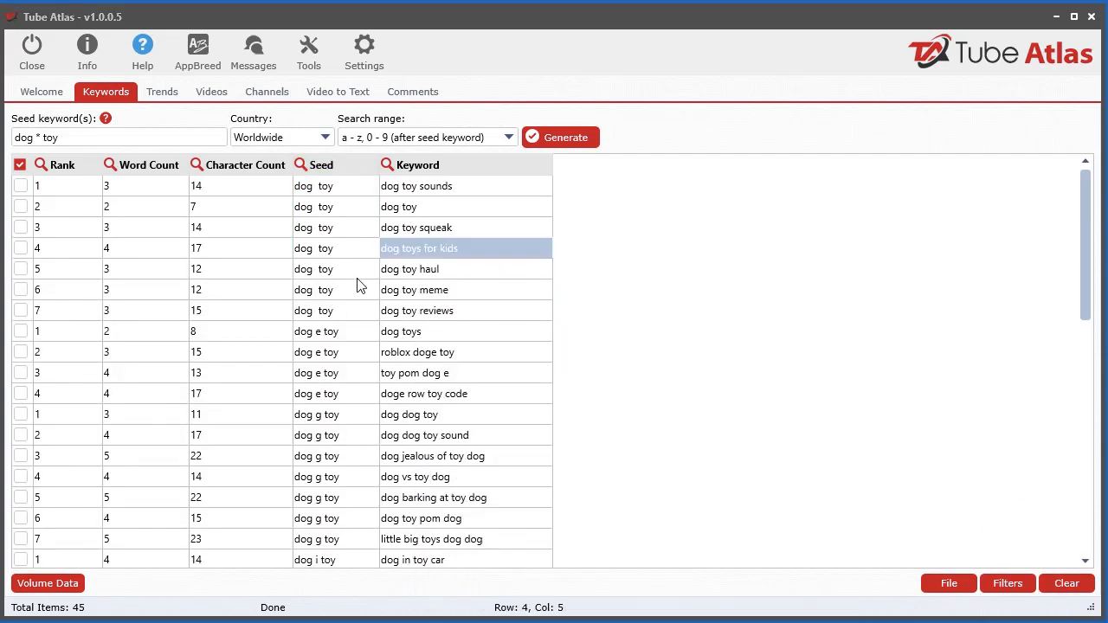
Review the copy options, and check the consecutive keyword rows from "dog toy squeak" through "dog toys".
right_click(370, 277)
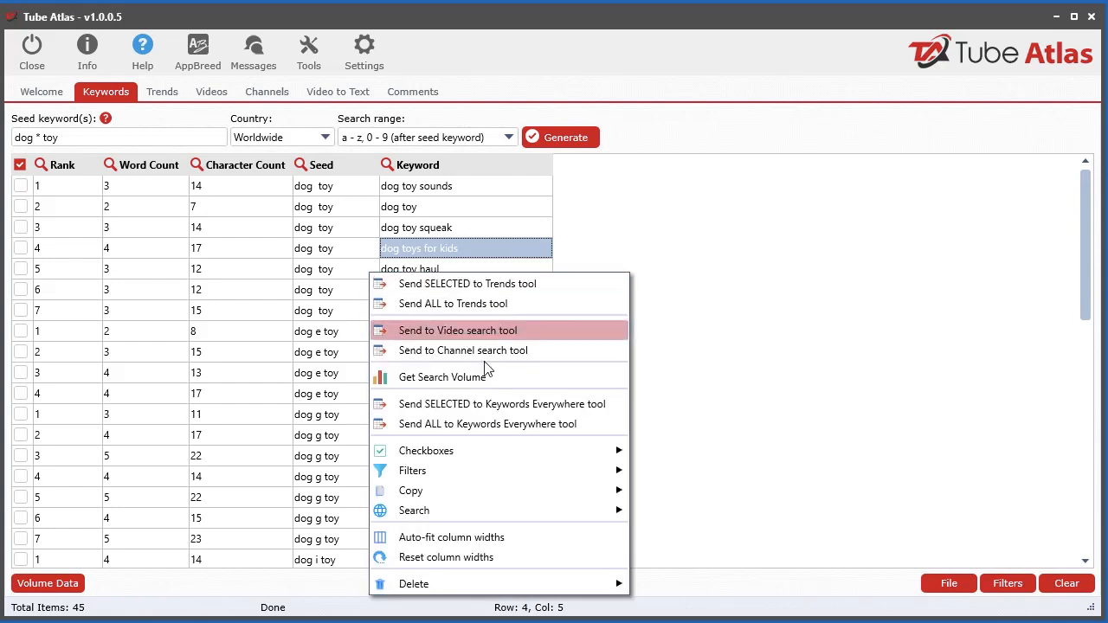
mouse_move(445, 490)
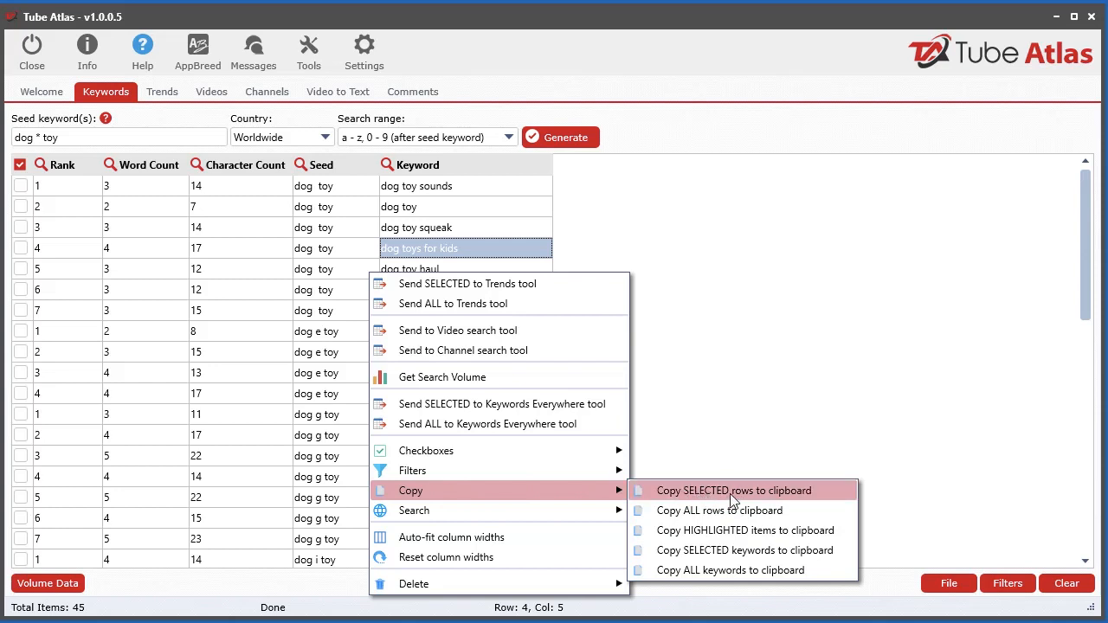
left_click(20, 310)
left_click(20, 289)
left_click(20, 268)
left_click(20, 248)
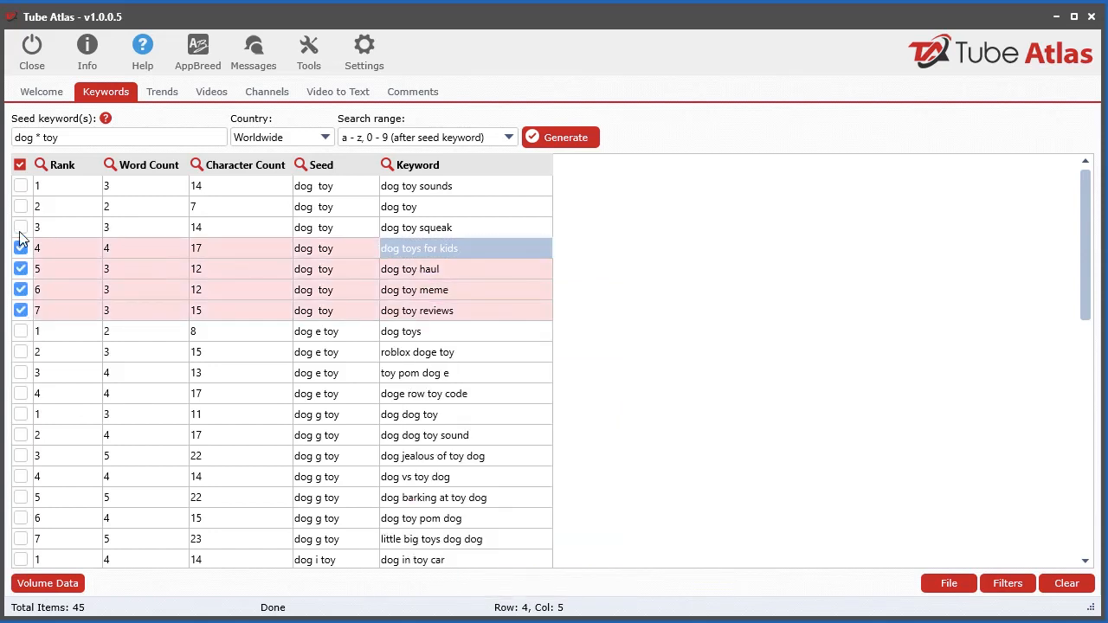
left_click(20, 227)
left_click(20, 331)
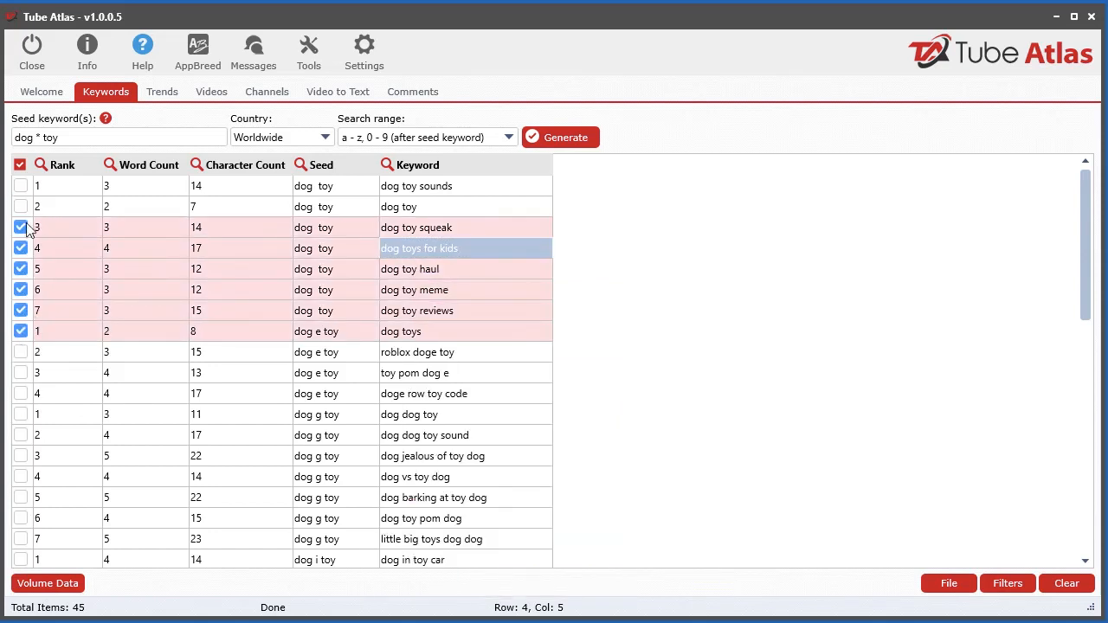
Copy only the keywords of the checked rows to the clipboard.
right_click(302, 314)
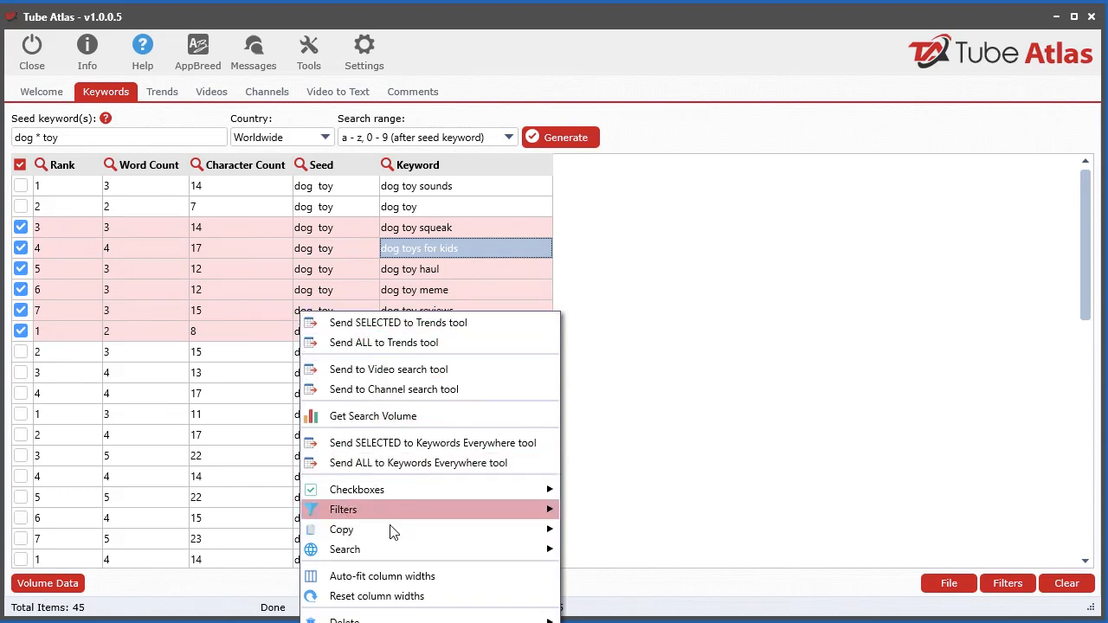
mouse_move(405, 528)
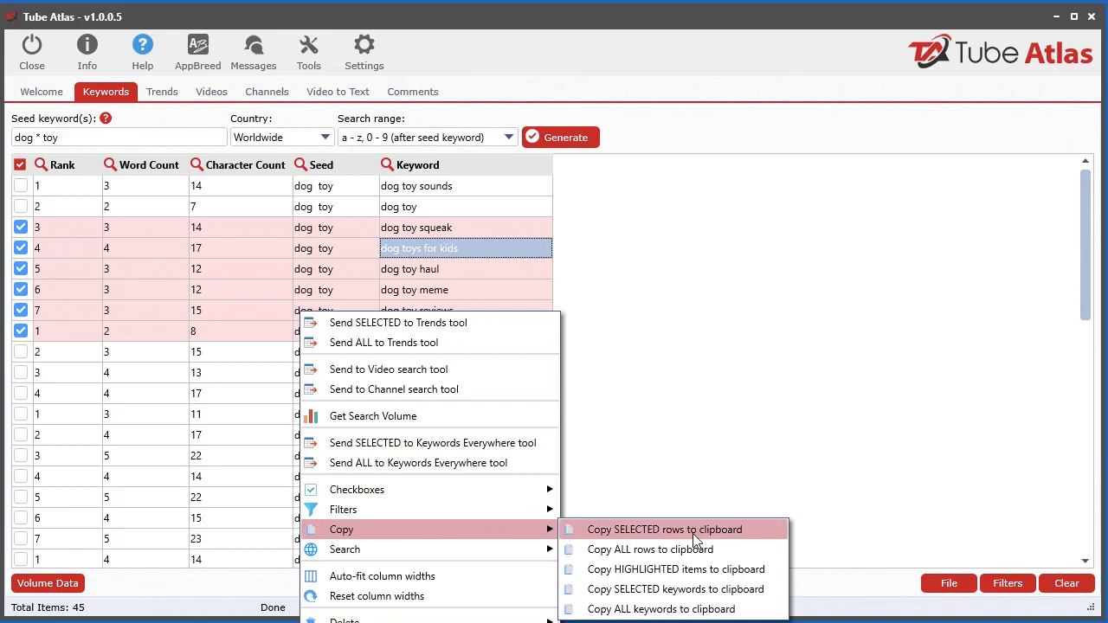
left_click(680, 590)
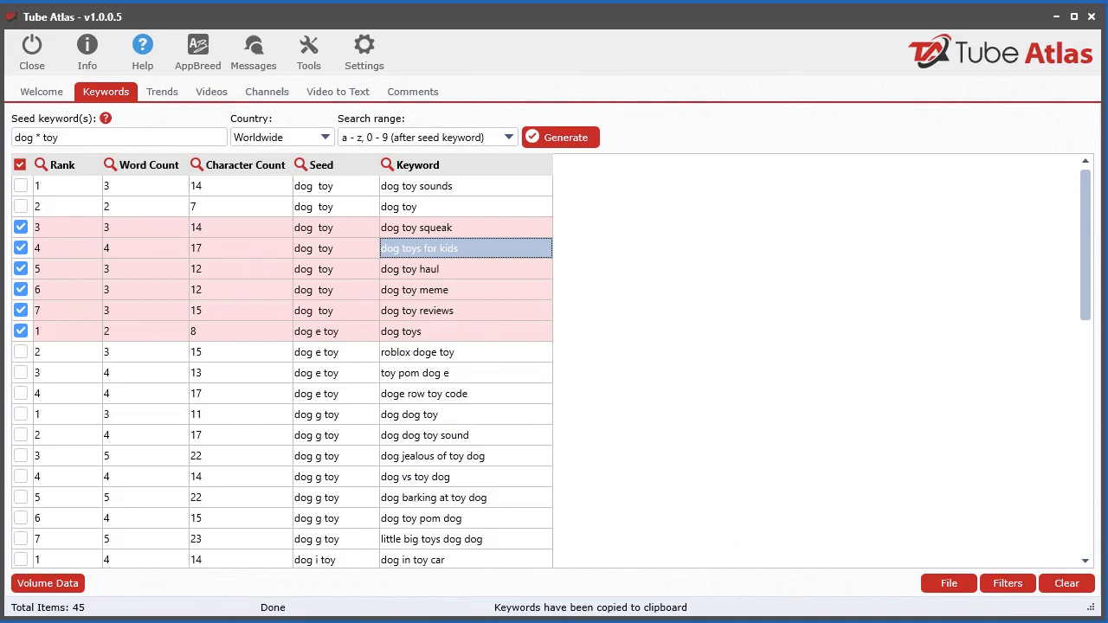
Paste the copied keywords into a blank Notepad document, and move the Notepad window out of the way.
left_click_drag(0, 87, 664, 41)
right_click(348, 141)
left_click(402, 212)
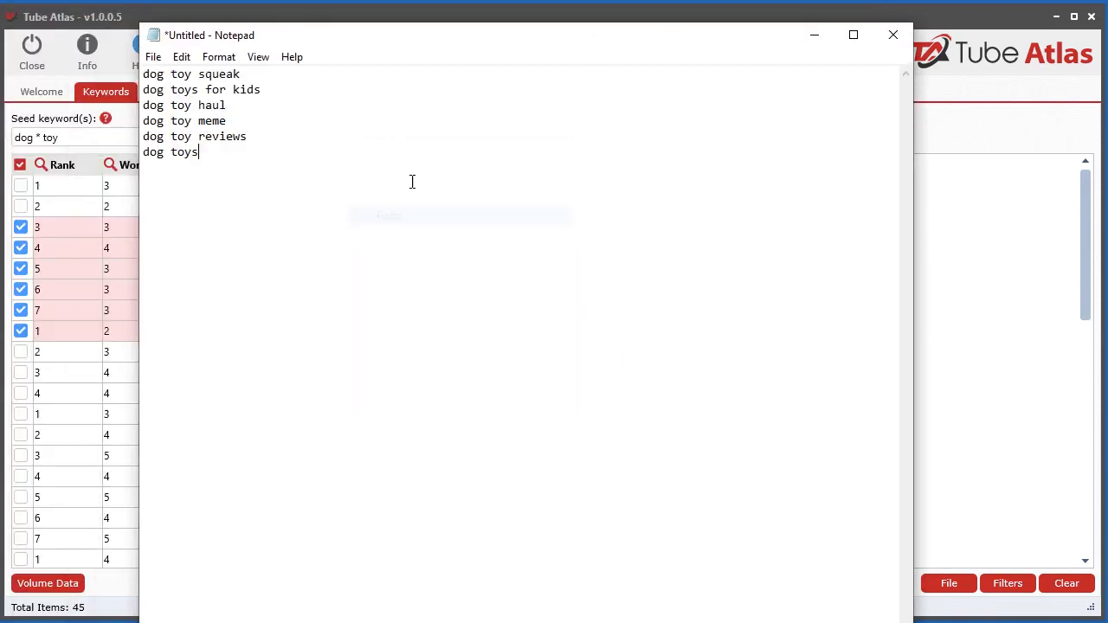
left_click_drag(421, 25, 722, 166)
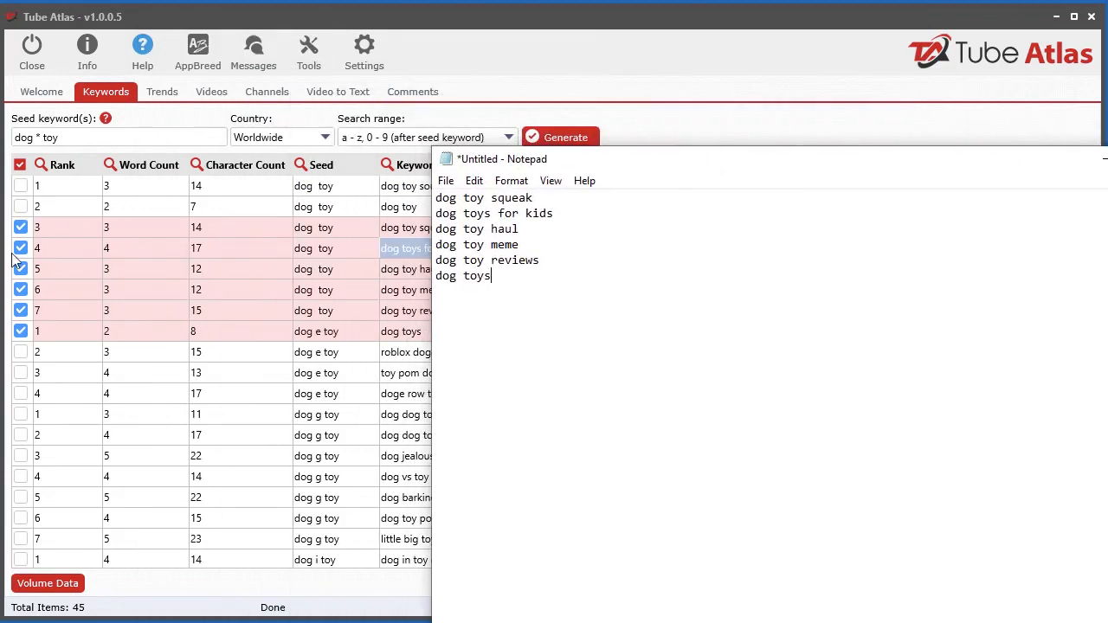
left_click_drag(655, 164, 1107, 208)
Look up the checked keywords on Google Trends from the keyword list.
right_click(309, 262)
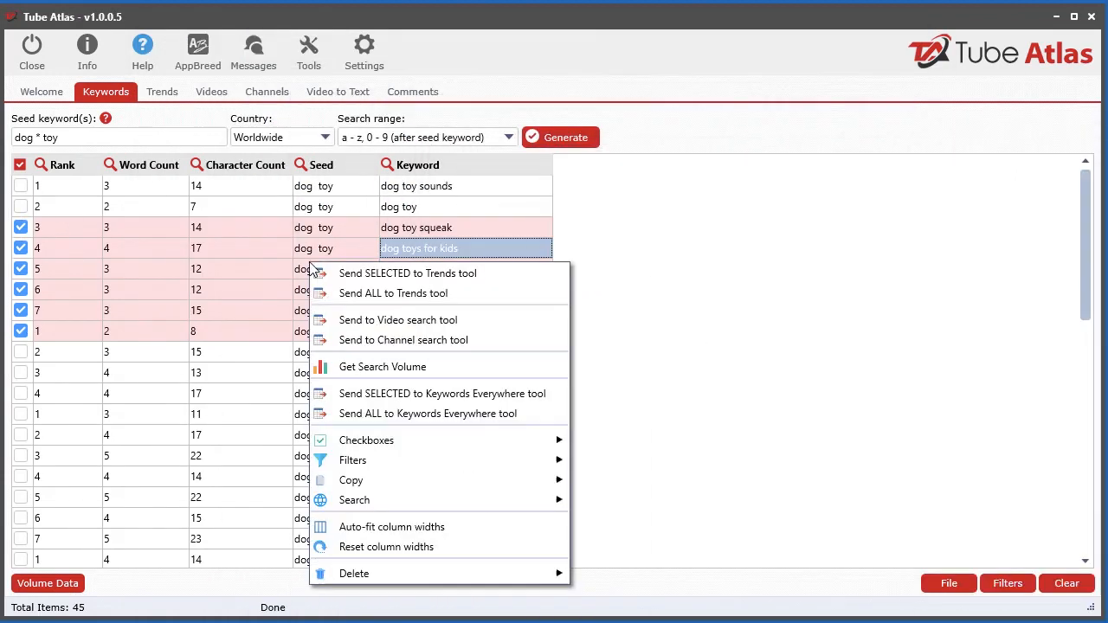
mouse_move(410, 482)
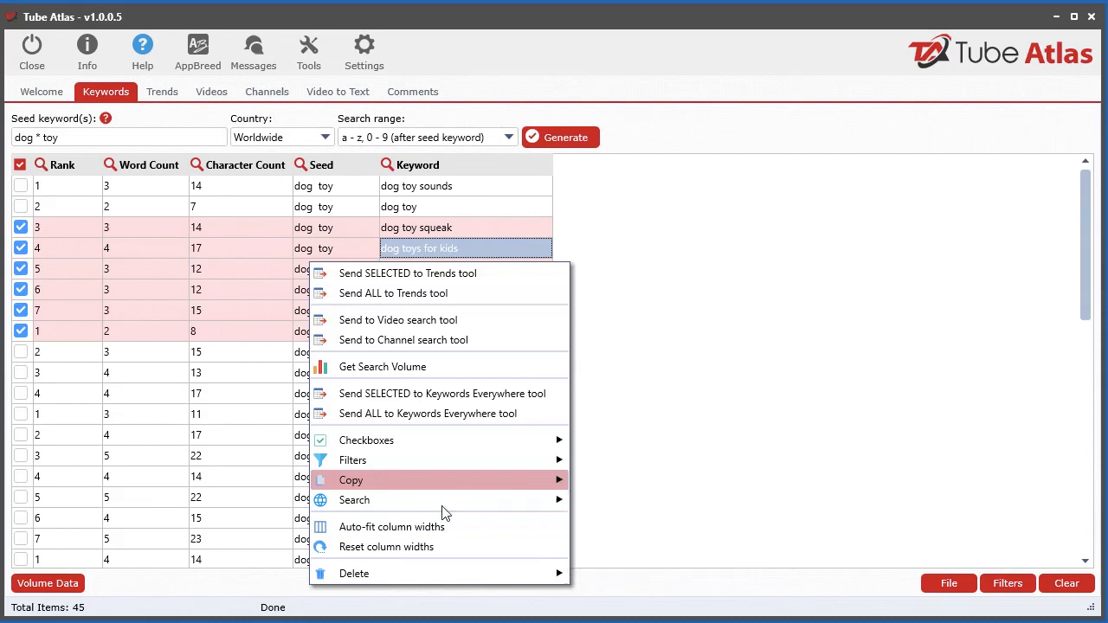
left_click(438, 186)
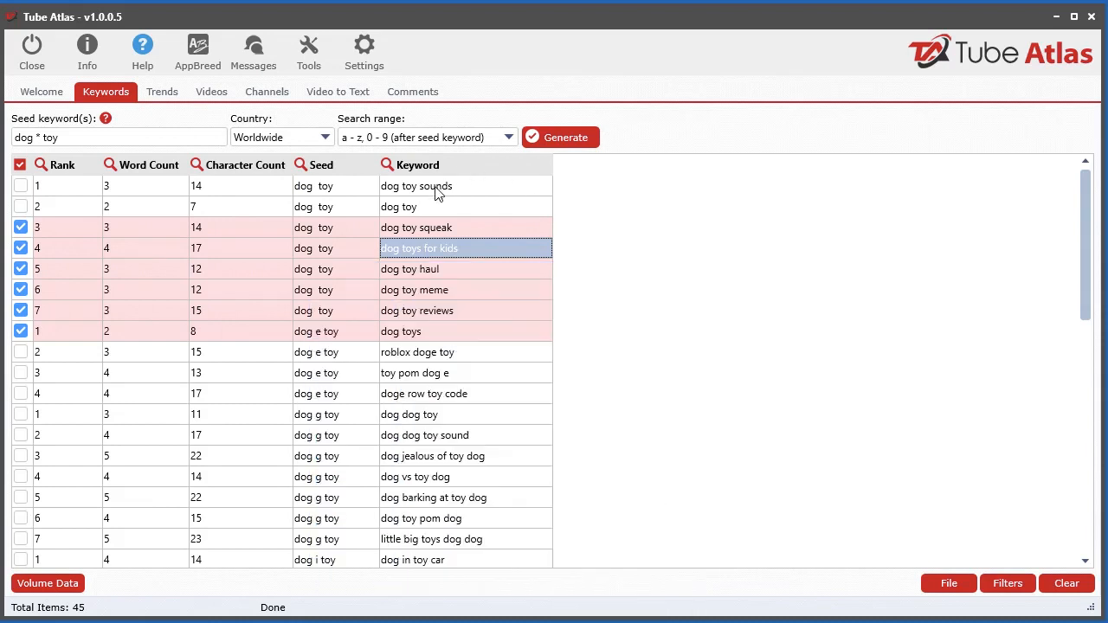
right_click(437, 188)
mouse_move(523, 435)
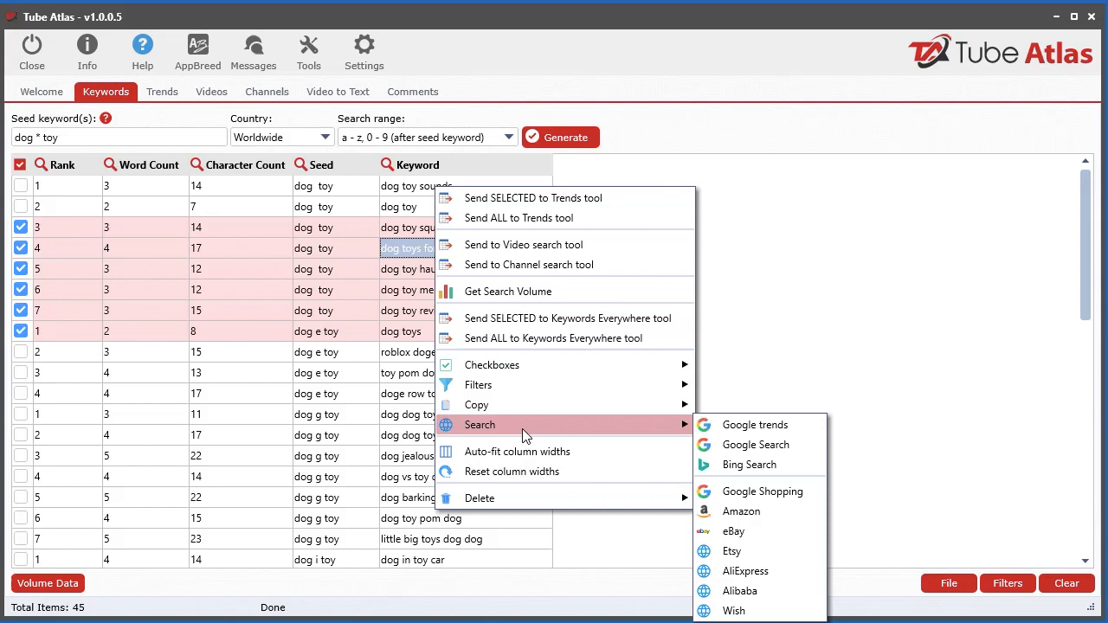
left_click(755, 425)
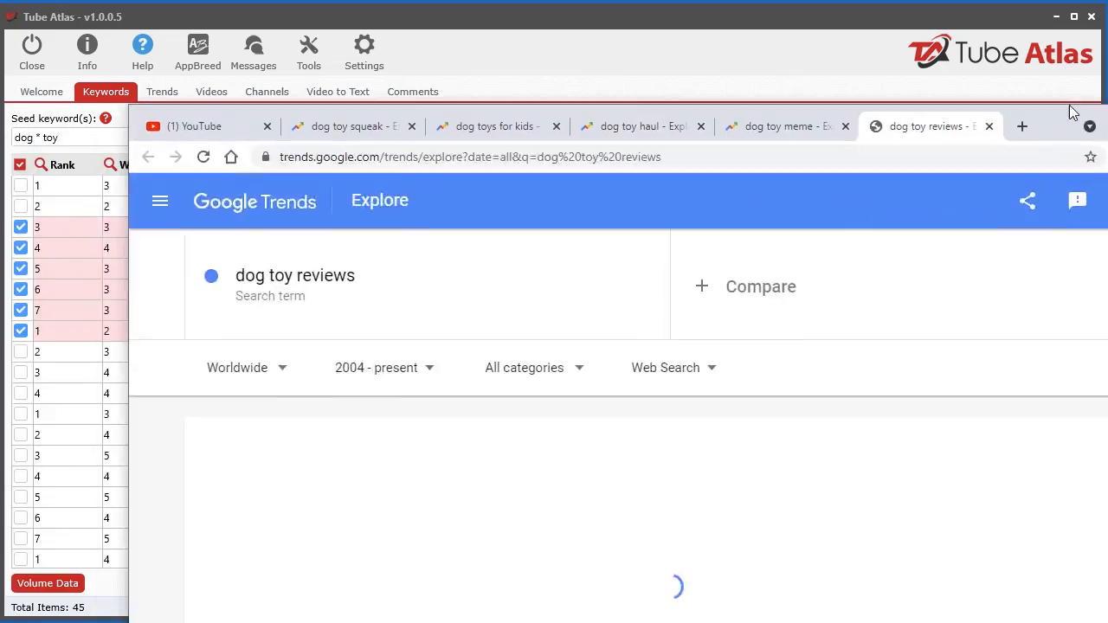
Look through the Google Trends pages for "dog toy squeak" through "dog toy meme", and minimize the browser.
left_click_drag(1070, 105, 940, 8)
left_click(294, 27)
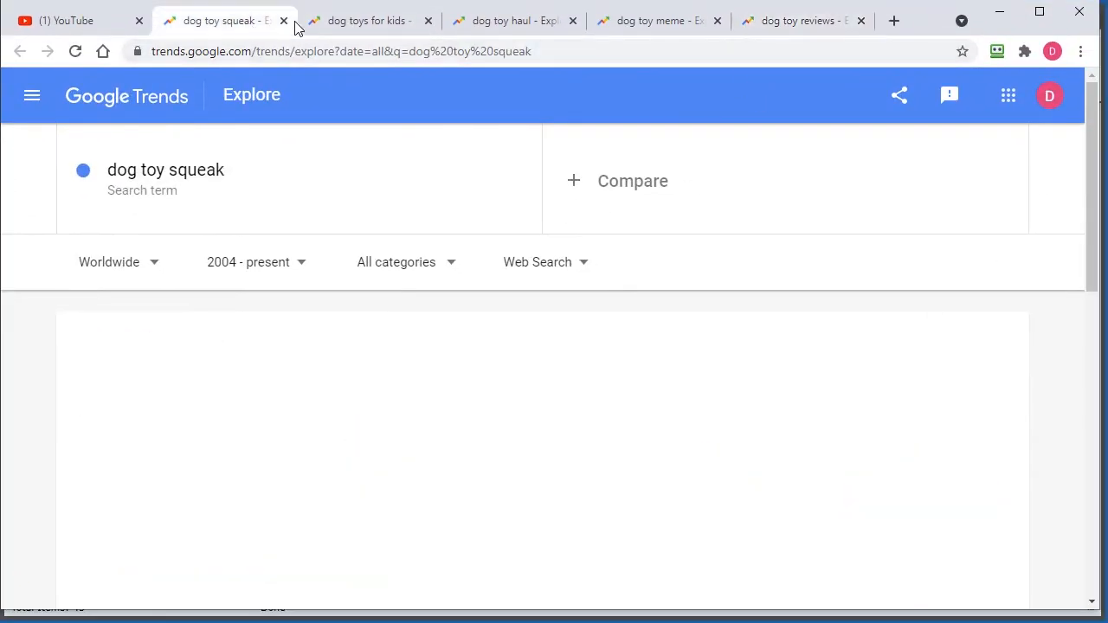
left_click(387, 32)
left_click(509, 28)
left_click(675, 29)
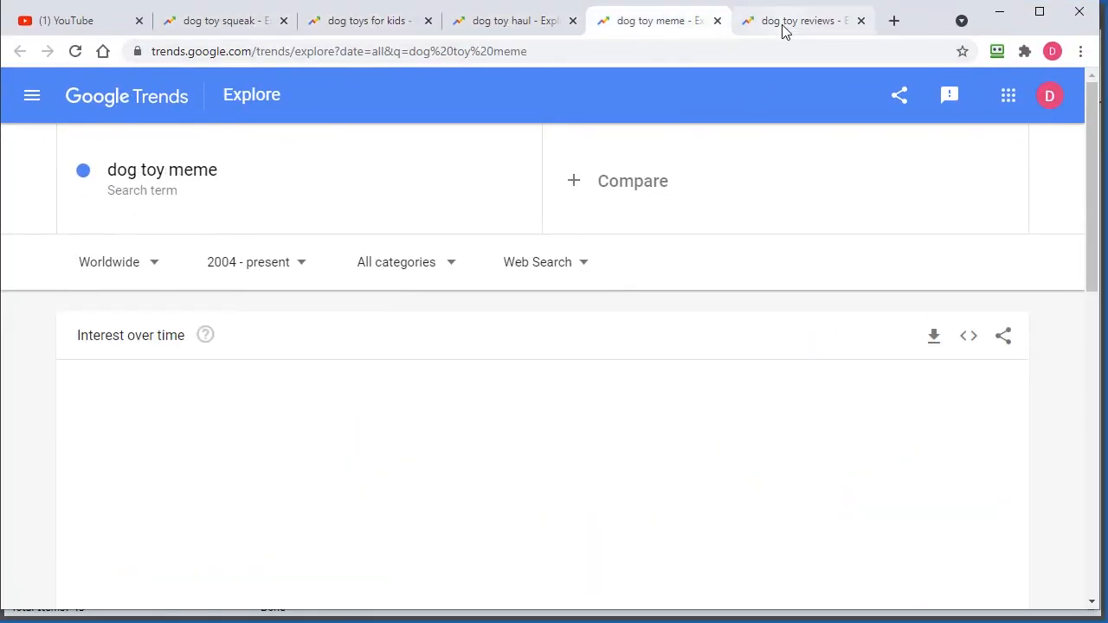
left_click(1001, 16)
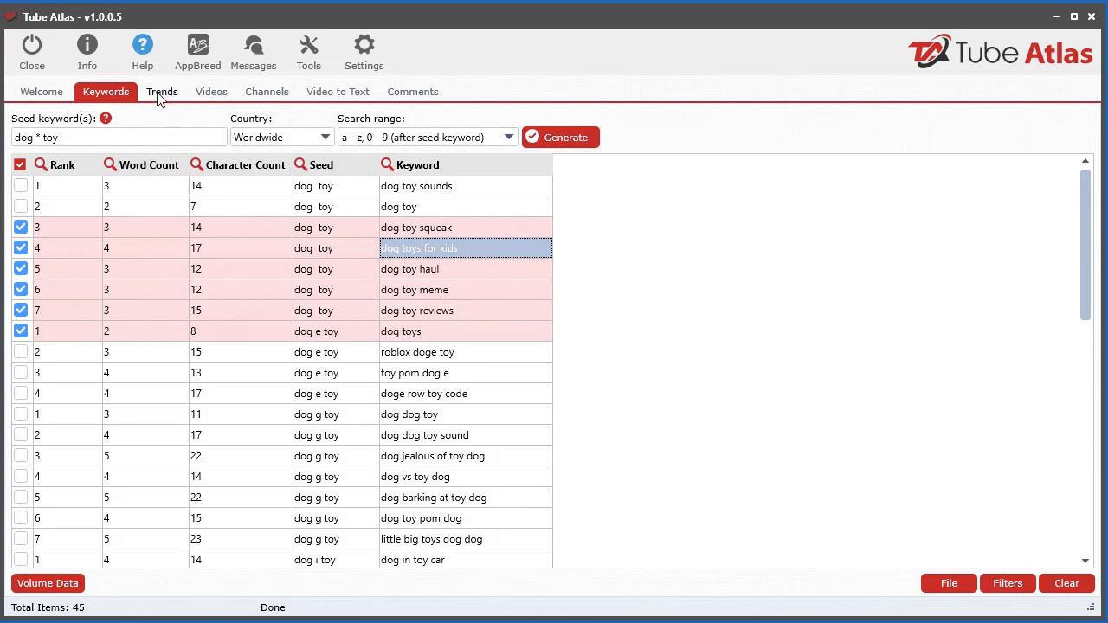
Review the external search options and search Etsy for the checked keywords.
right_click(399, 282)
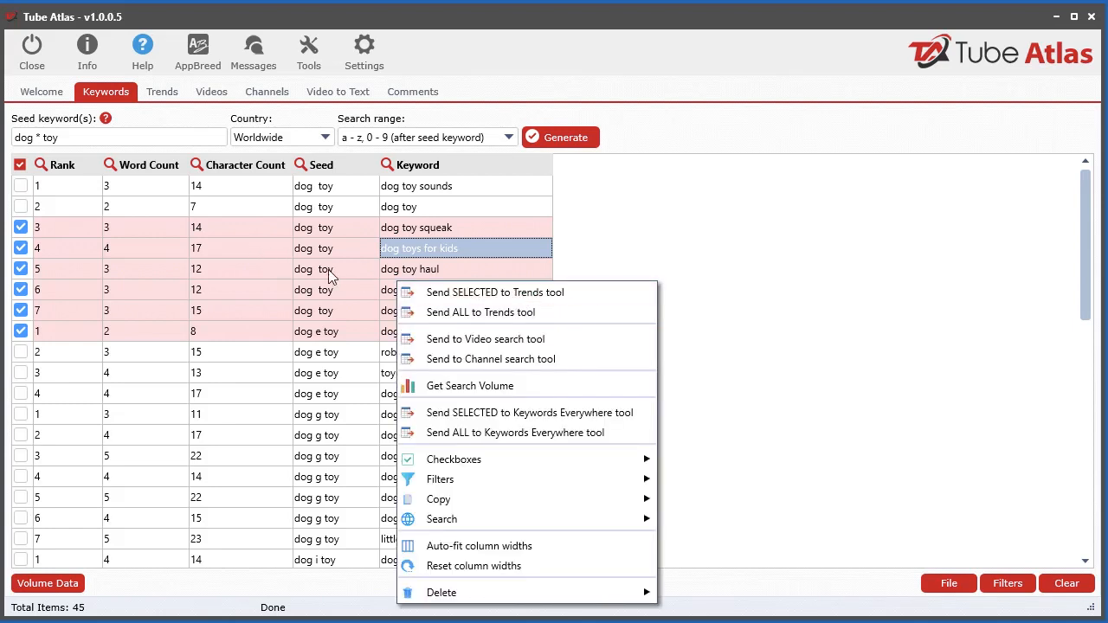
mouse_move(534, 517)
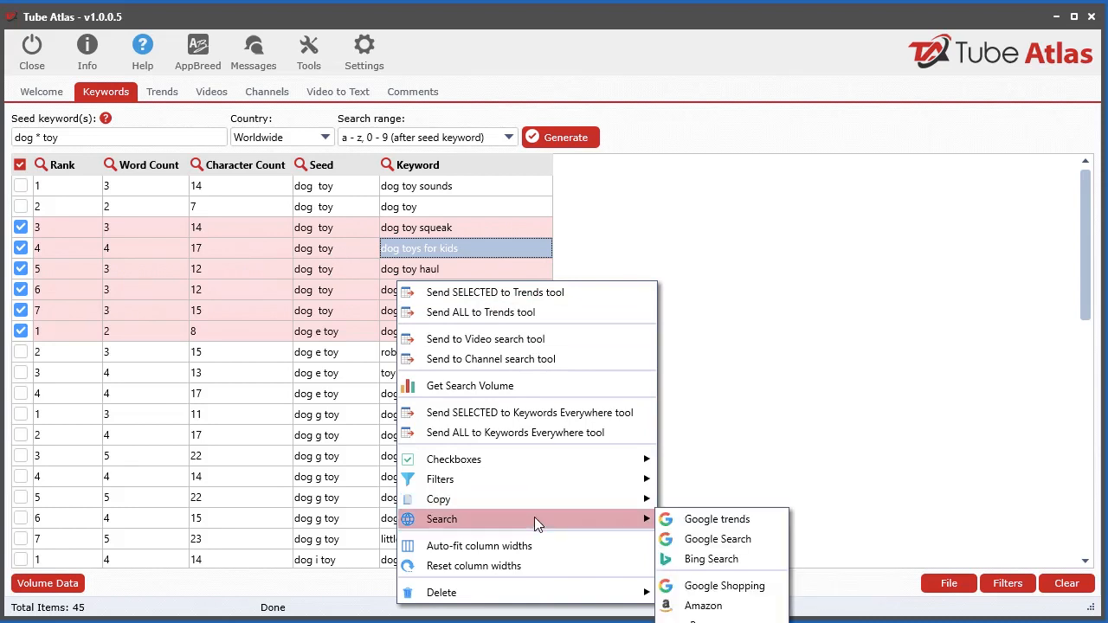
right_click(376, 203)
mouse_move(460, 437)
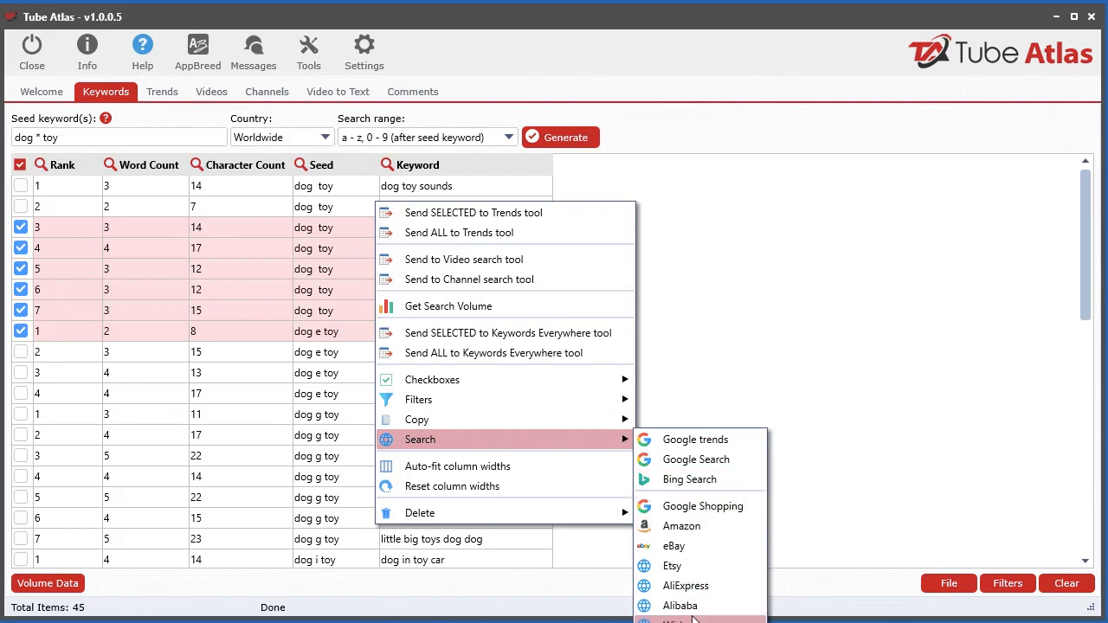
left_click(673, 566)
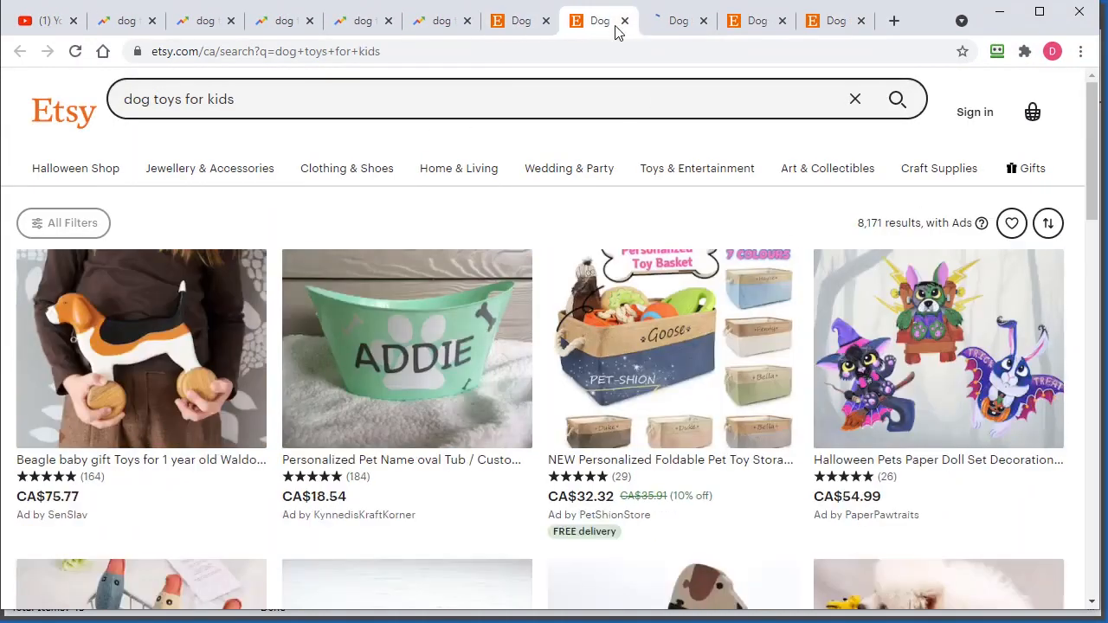
Look through the remaining Etsy result pages for the dog toy keywords, and minimize the browser.
left_click(681, 24)
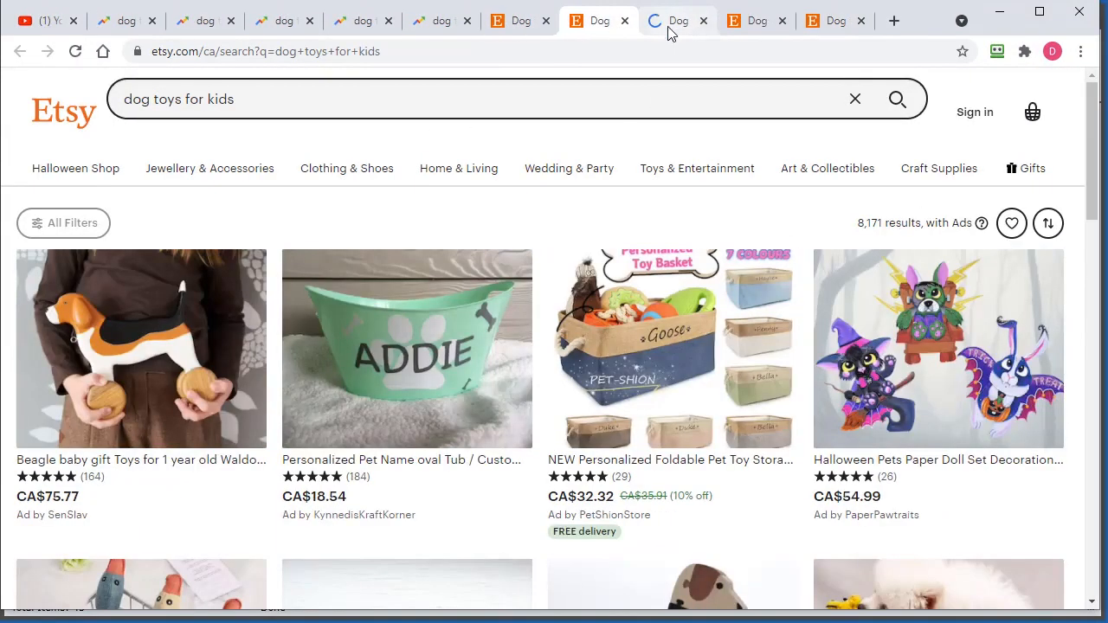
left_click(751, 26)
left_click(833, 21)
left_click(1007, 21)
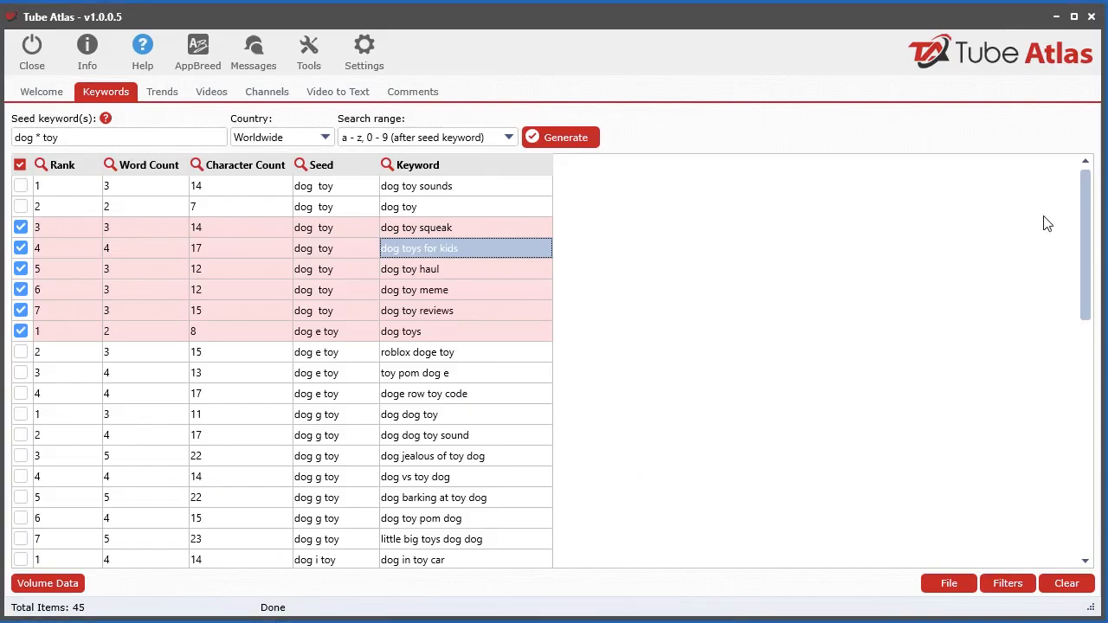
Review the options for deleting duplicate, selected, unselected and highlighted keyword rows, leaving the list as it is.
right_click(273, 264)
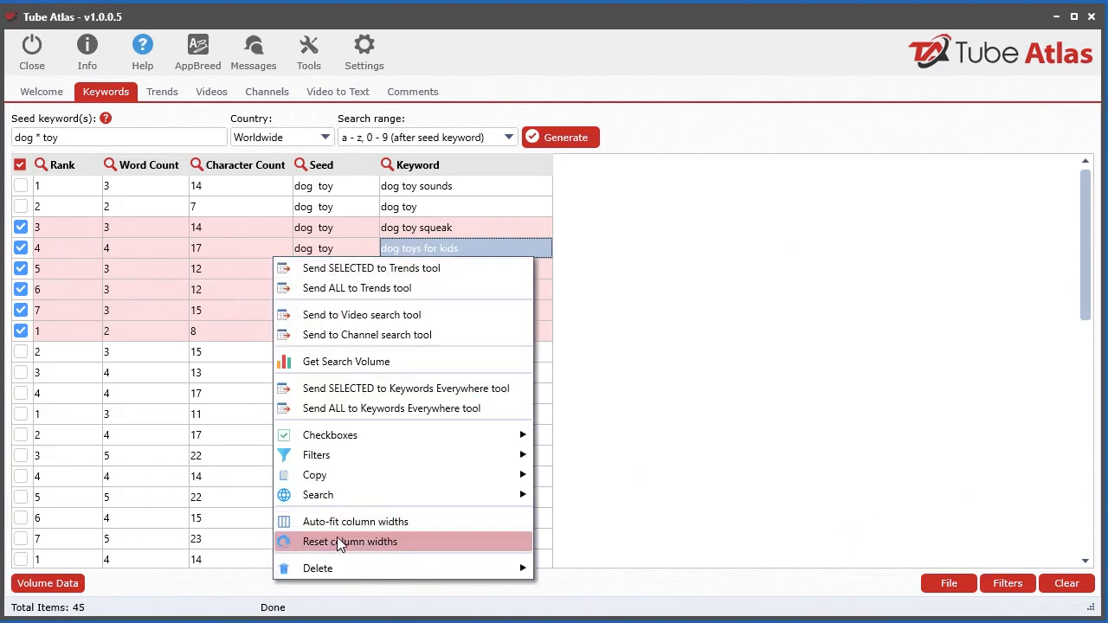
mouse_move(401, 568)
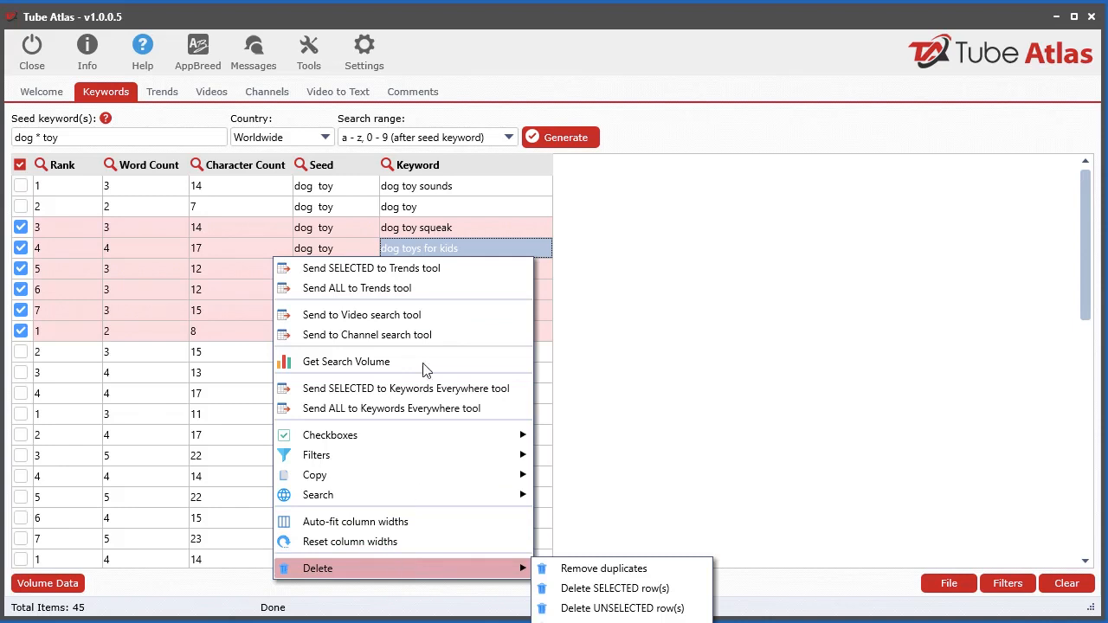
right_click(374, 193)
mouse_move(461, 509)
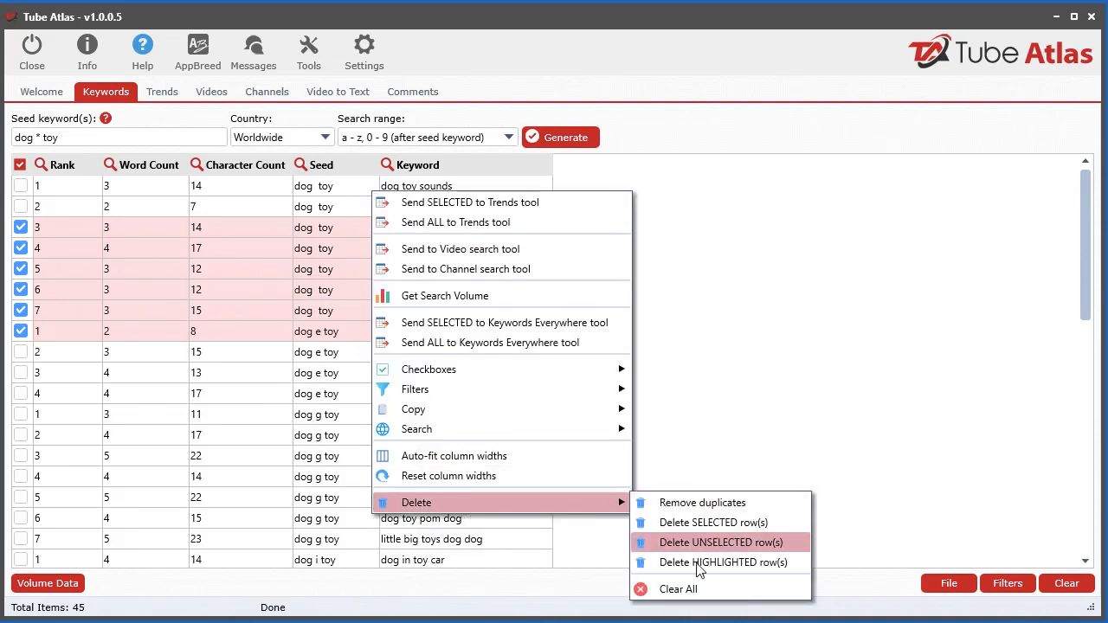
left_click(718, 251)
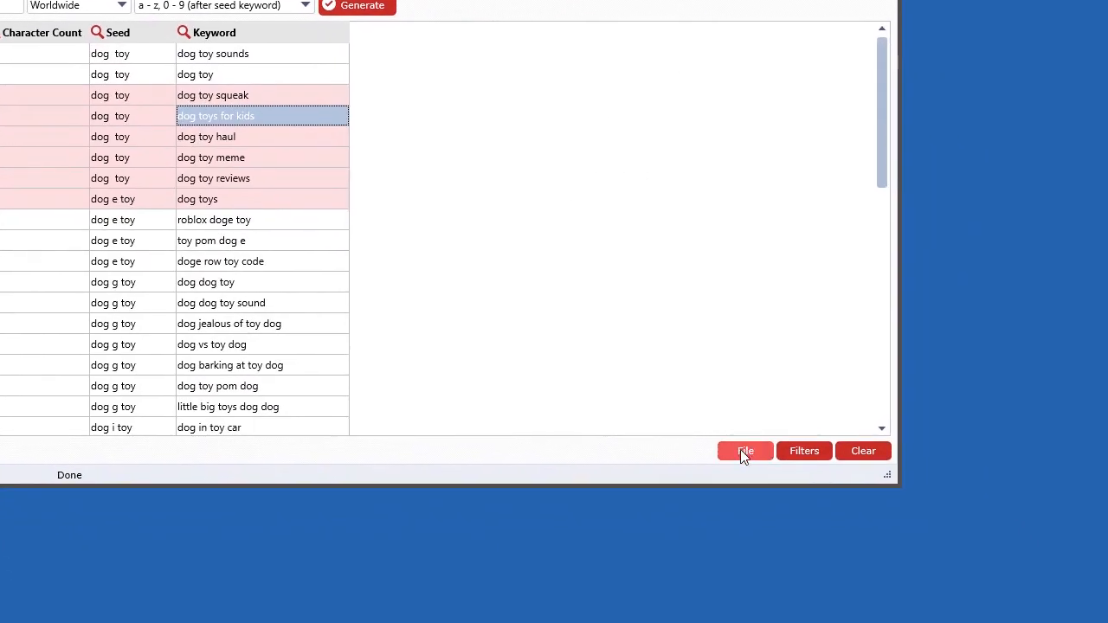
Reduce the height of the Tube Atlas window to make room for the full list of file options.
left_click(741, 451)
left_click(632, 459)
left_click_drag(636, 486, 625, 388)
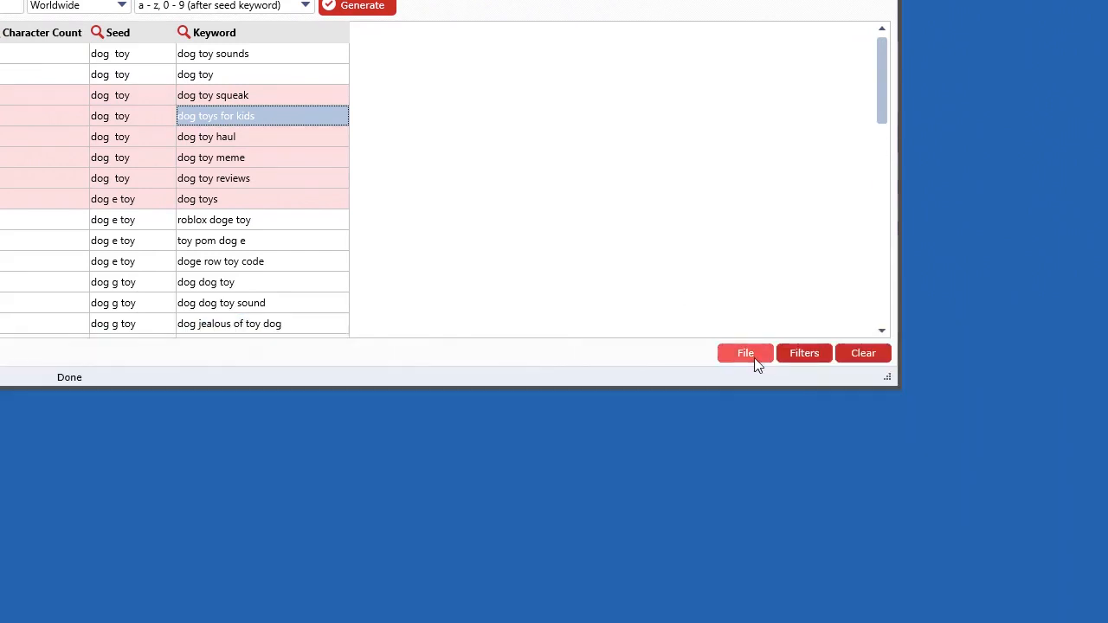
Save the keyword list as project file ta-keywords-data.takf in a new Documents folder named "Tube Atlas Saves".
left_click(734, 363)
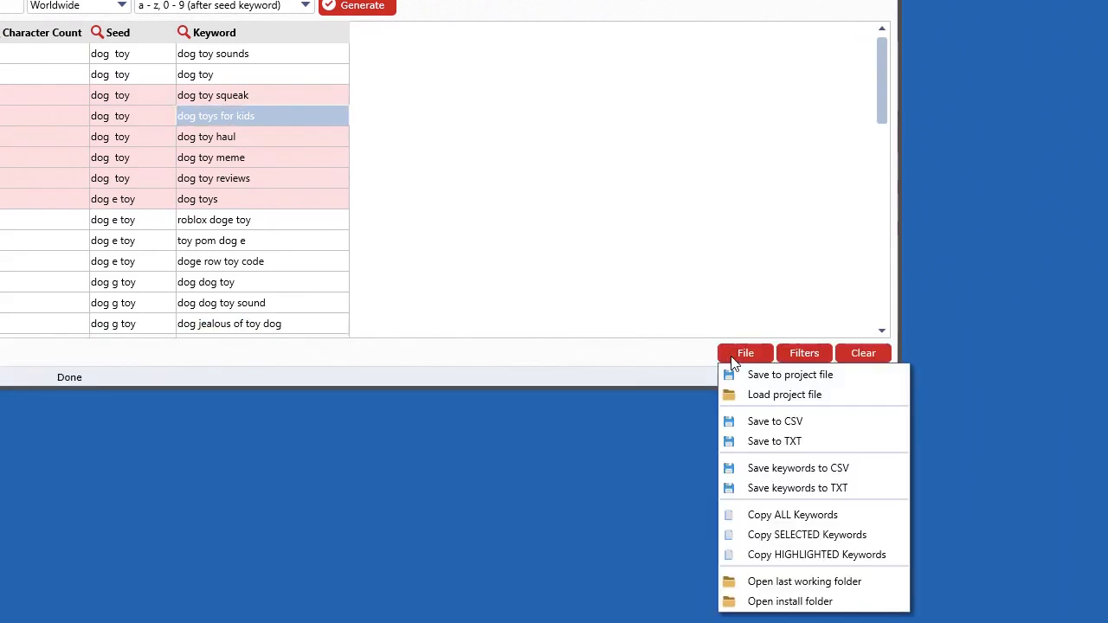
left_click(788, 378)
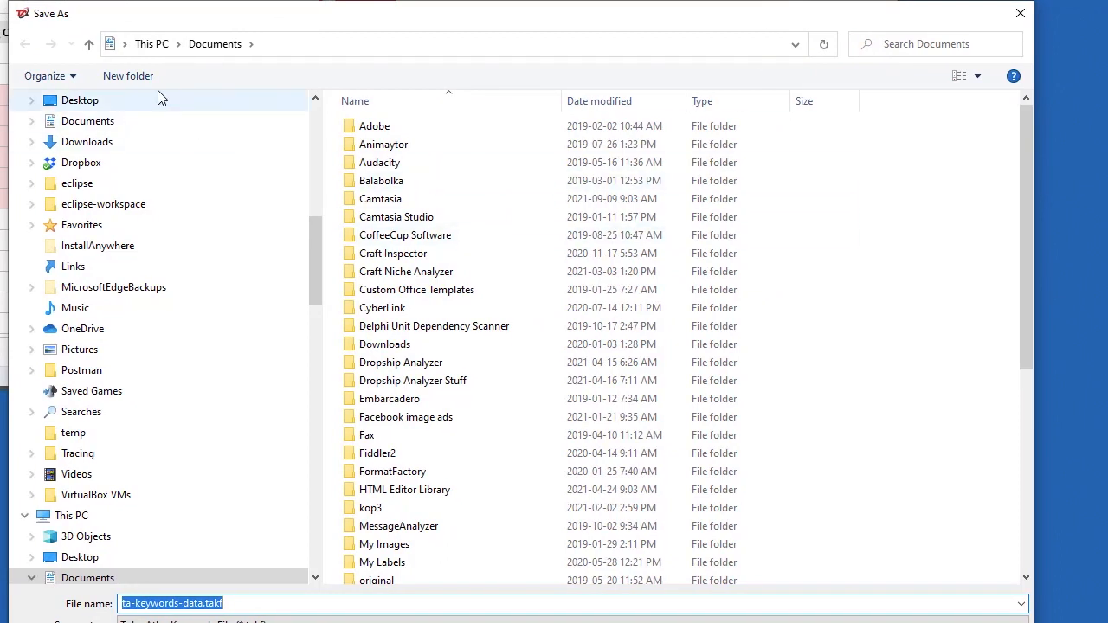
left_click(151, 82)
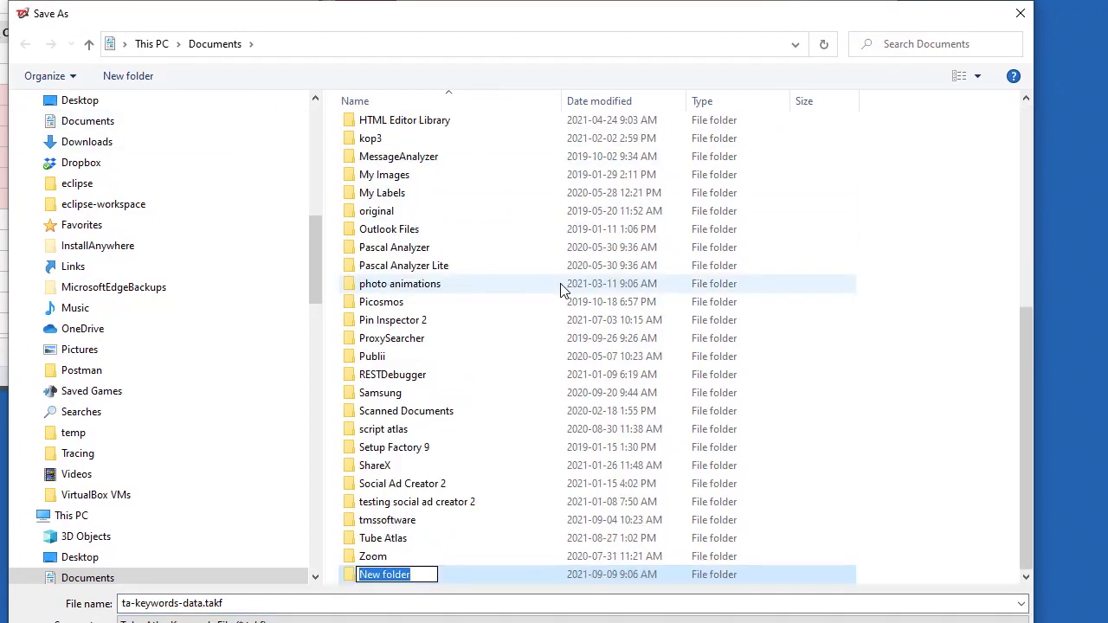
type("Tube At")
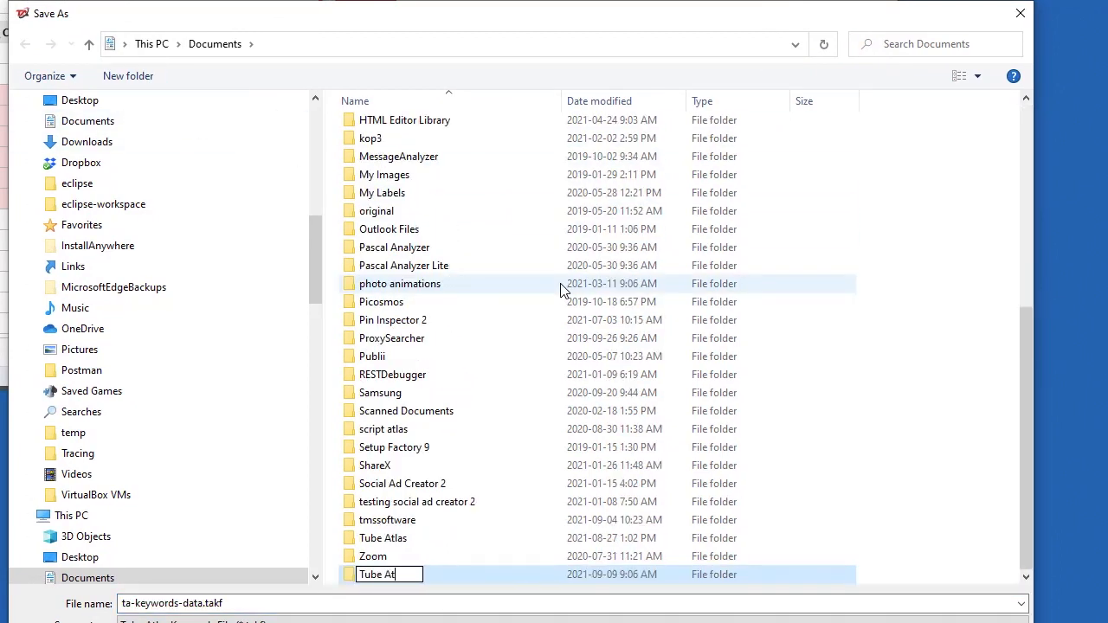
type("las Saves")
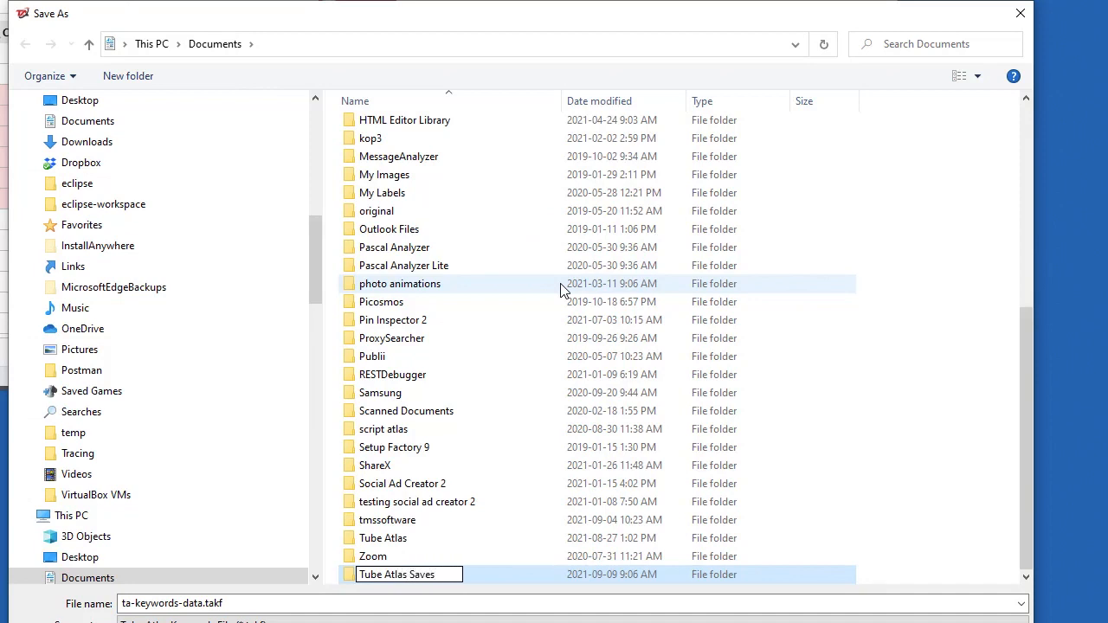
key("Return")
key("Return")
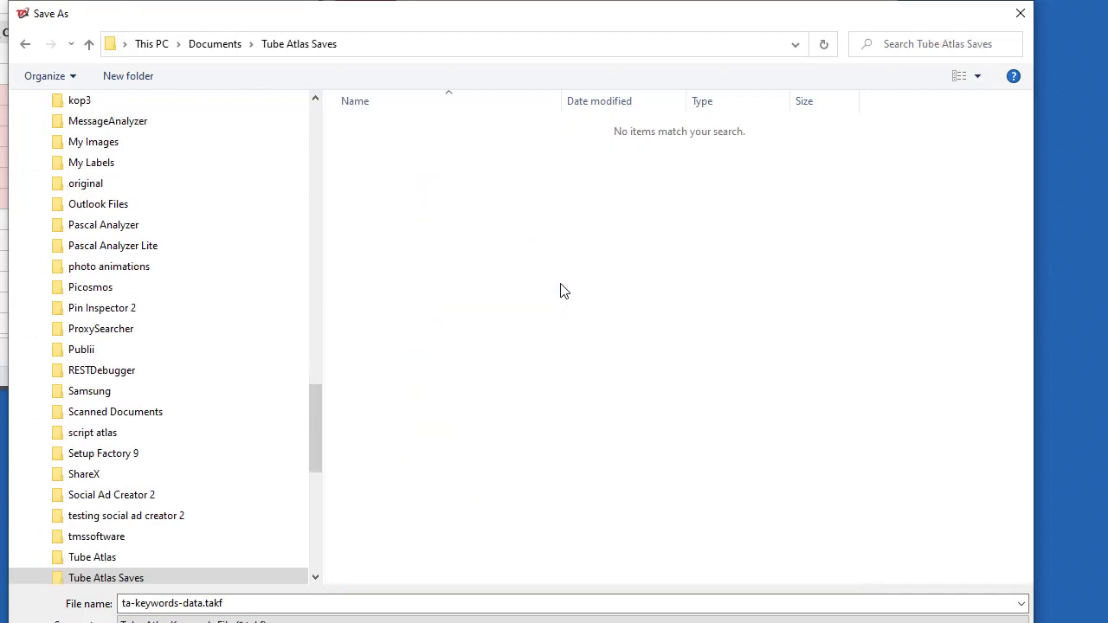
left_click_drag(762, 622, 762, 584)
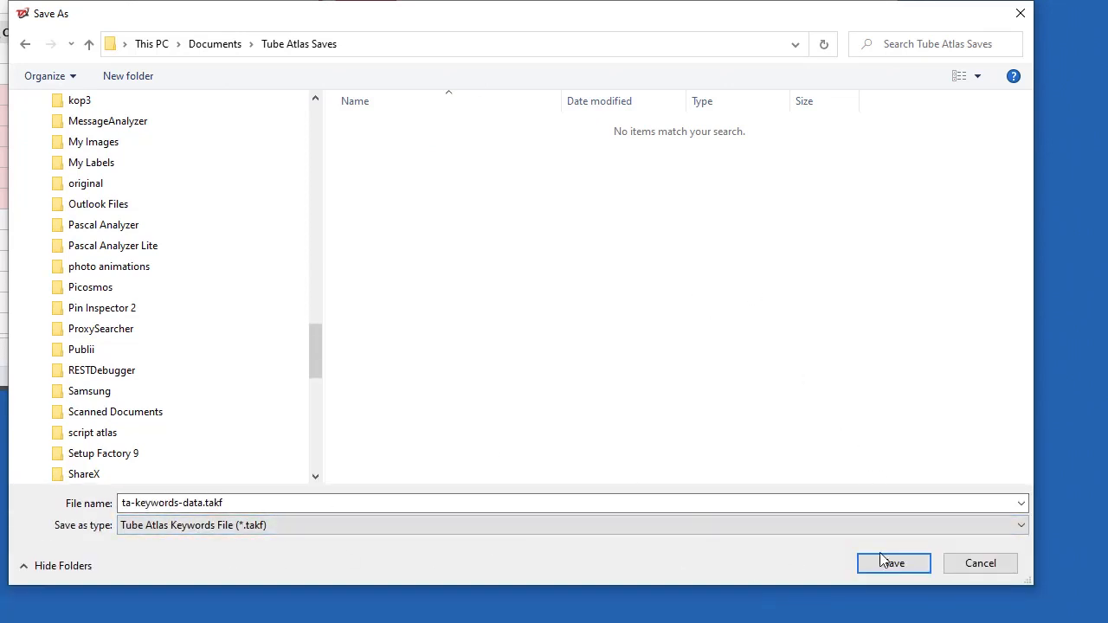
left_click(906, 569)
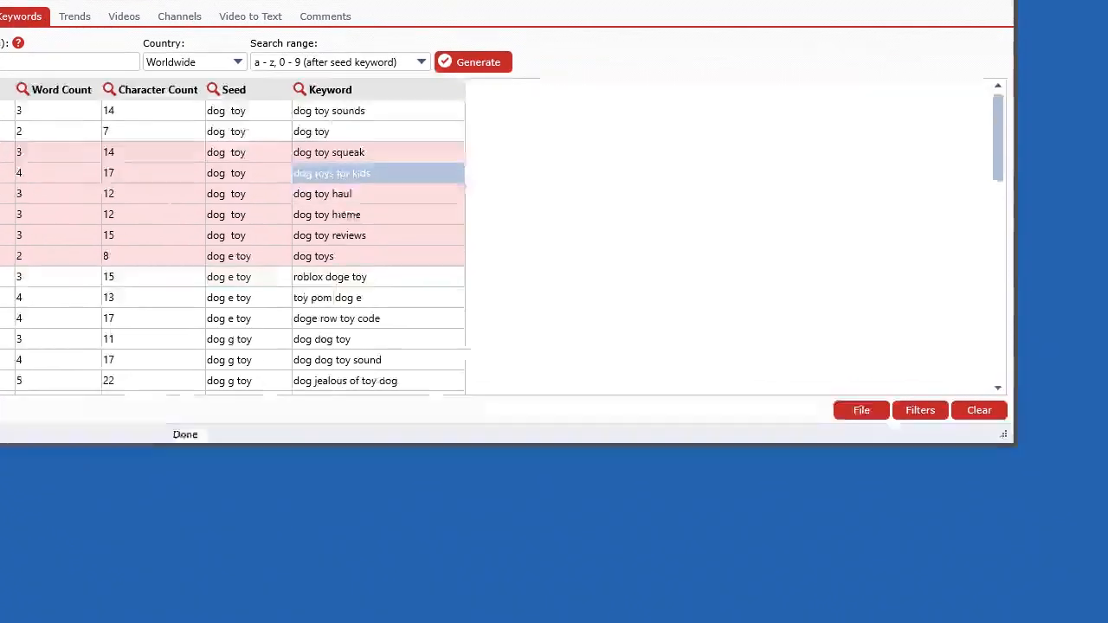
Clear all data from the keyword list.
left_click(855, 401)
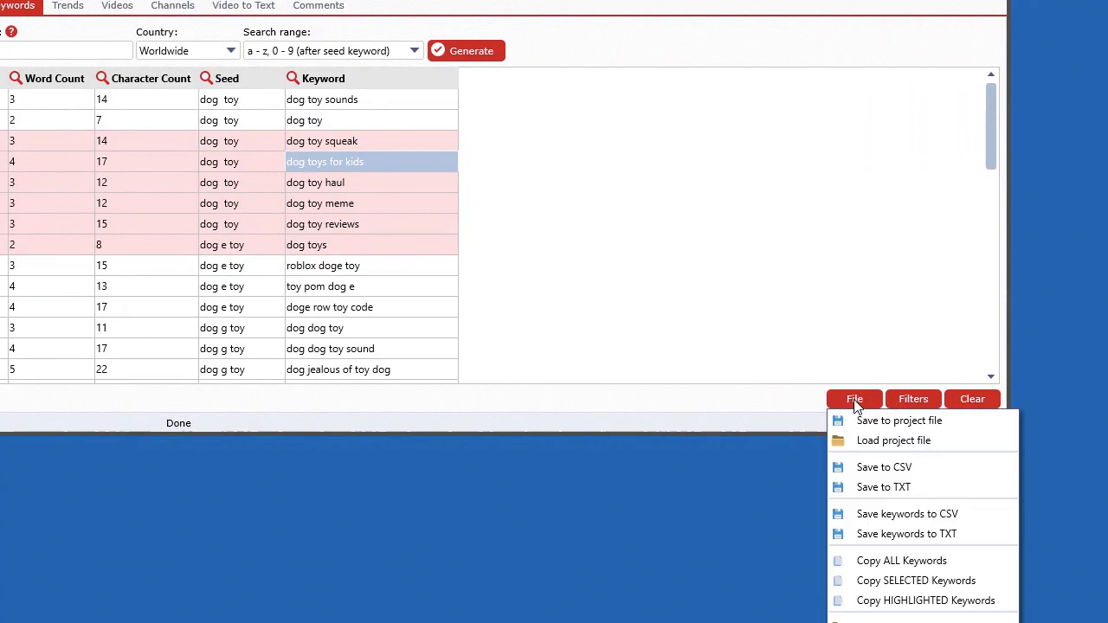
left_click(980, 401)
left_click(581, 595)
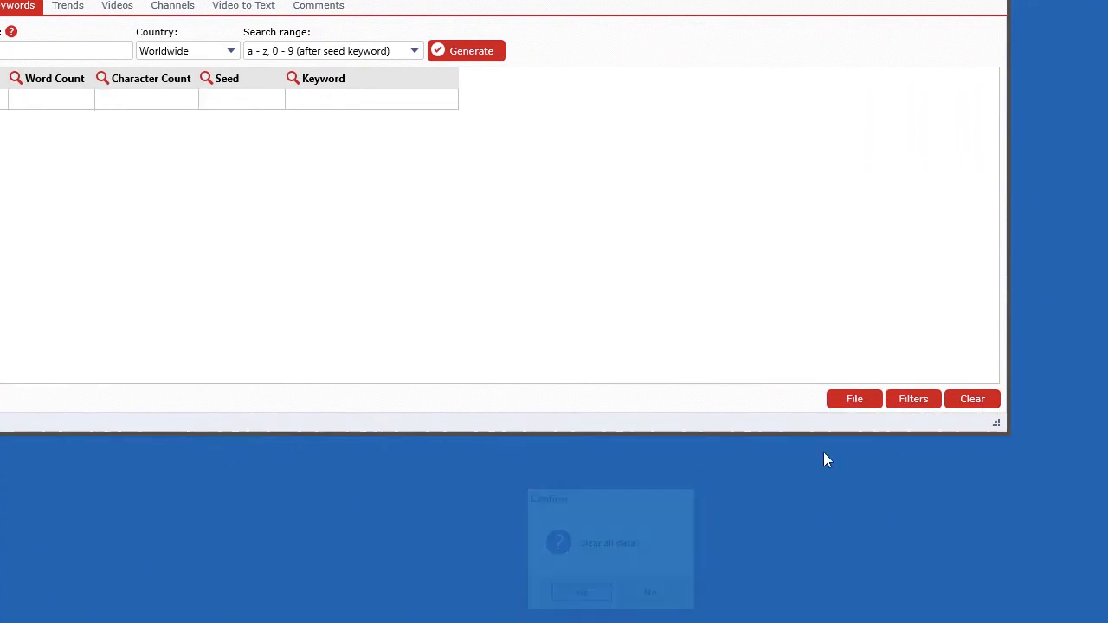
Load the project file ta-keywords-data.takf from the Tube Atlas Saves folder into the keyword list.
left_click(837, 402)
left_click(865, 436)
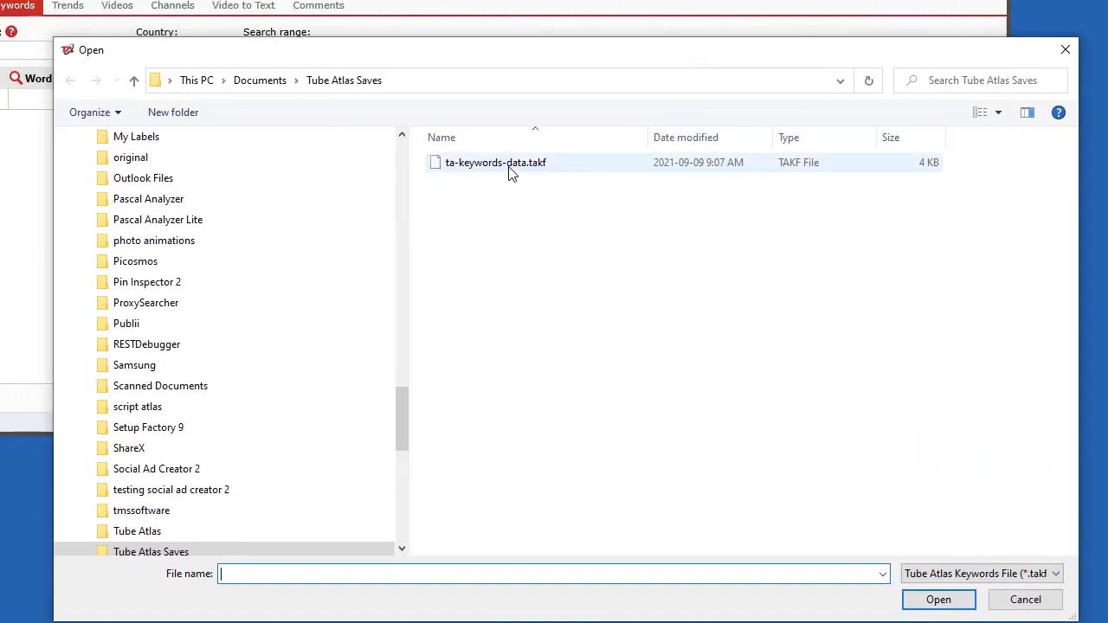
left_click(539, 166)
left_click(939, 600)
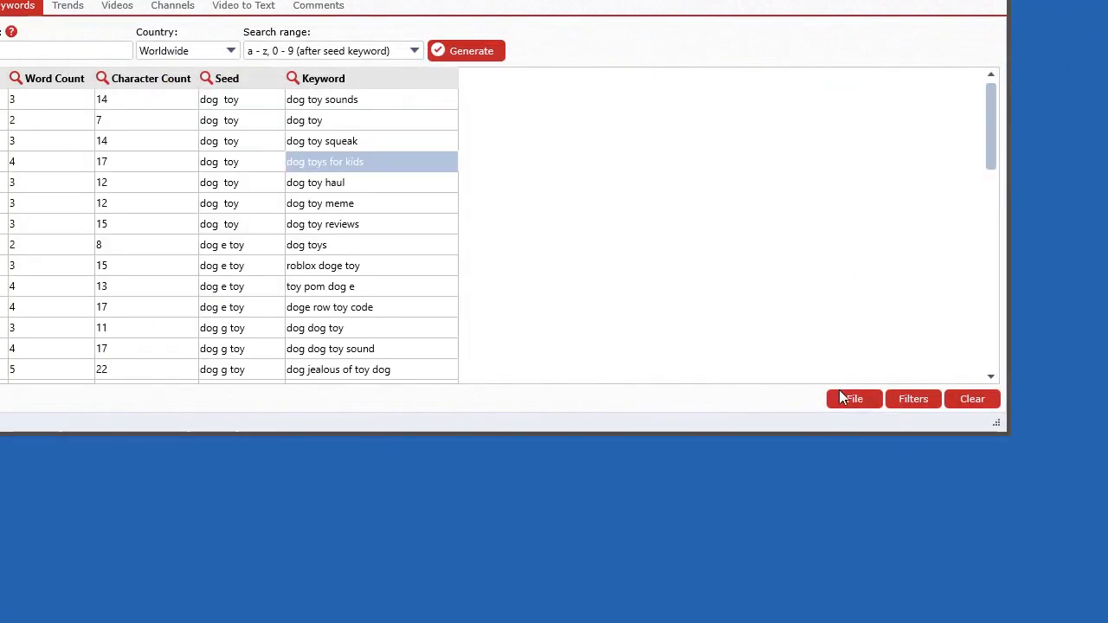
Export the full keyword list as the CSV file ta-keywords-data.csv in the Tube Atlas Saves folder.
left_click(842, 397)
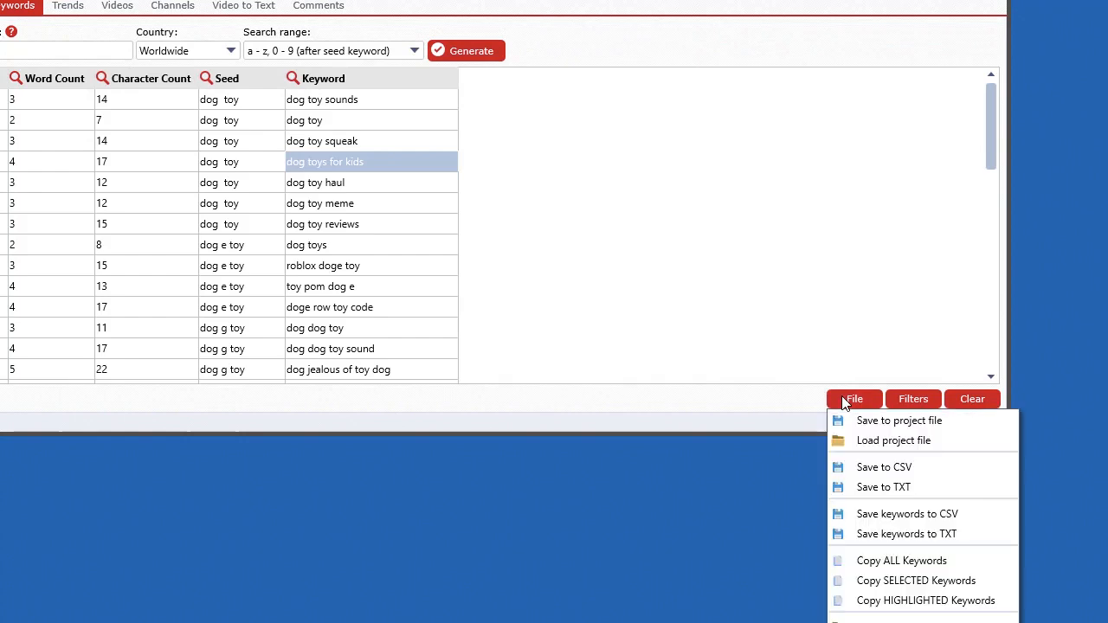
left_click(904, 467)
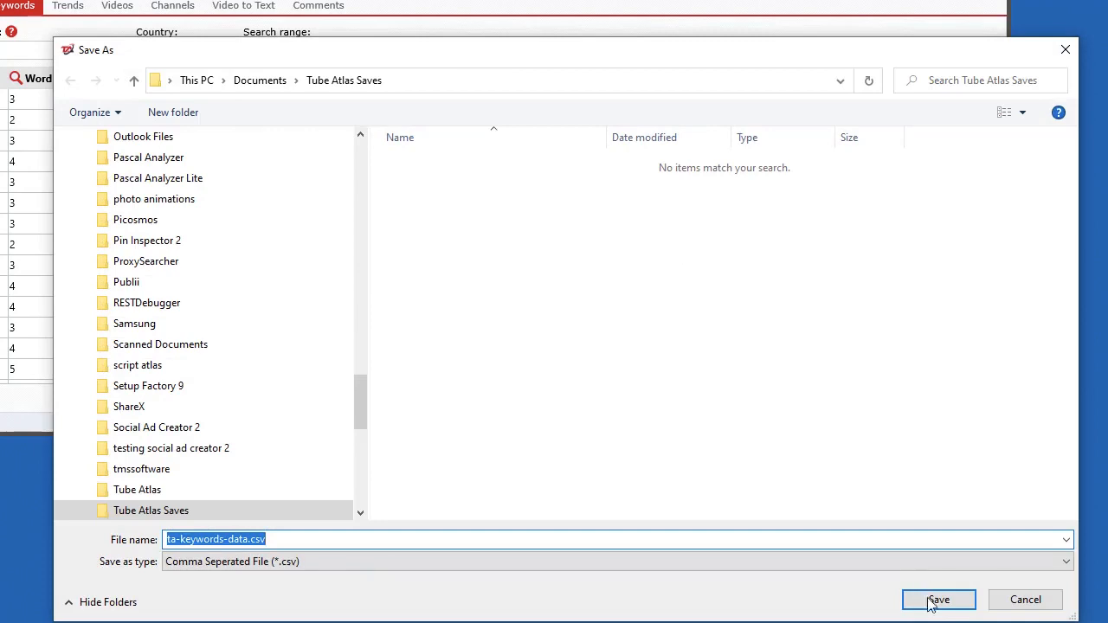
left_click(935, 600)
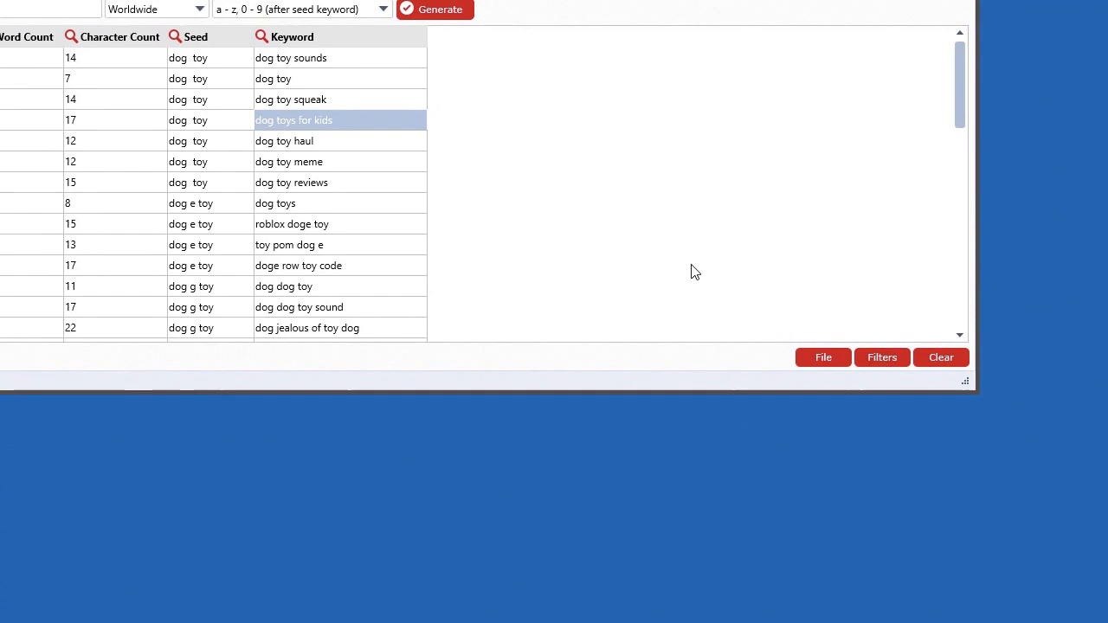
Open the last working folder and examine the exported ta-keywords-data.csv in Excel, closing the spreadsheet when done.
left_click(824, 358)
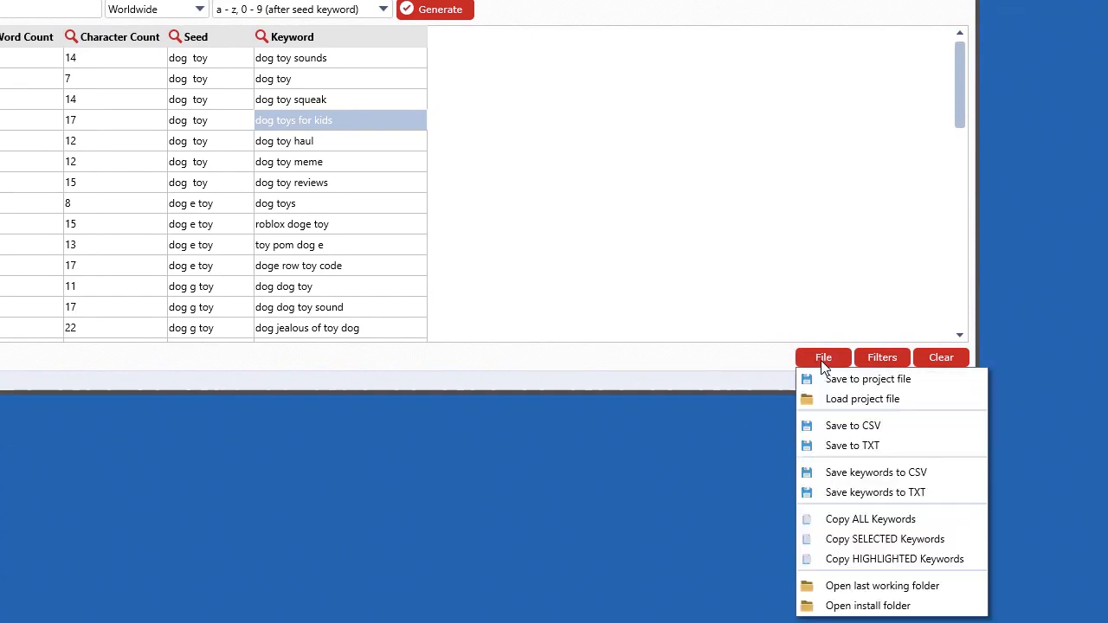
left_click(867, 585)
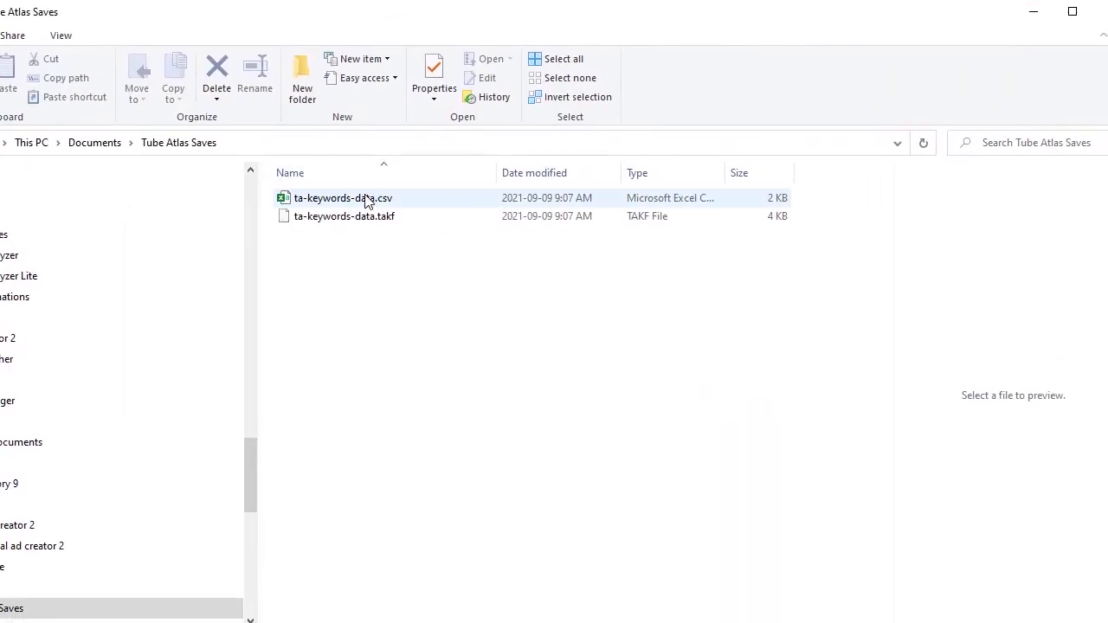
double_click(365, 201)
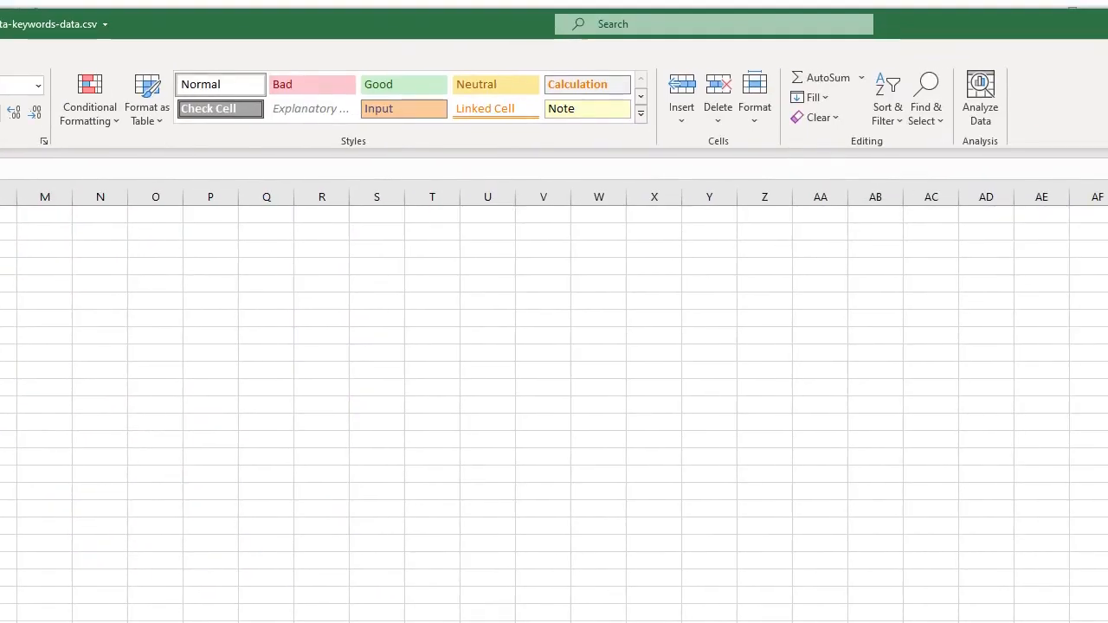
key("alt+F4")
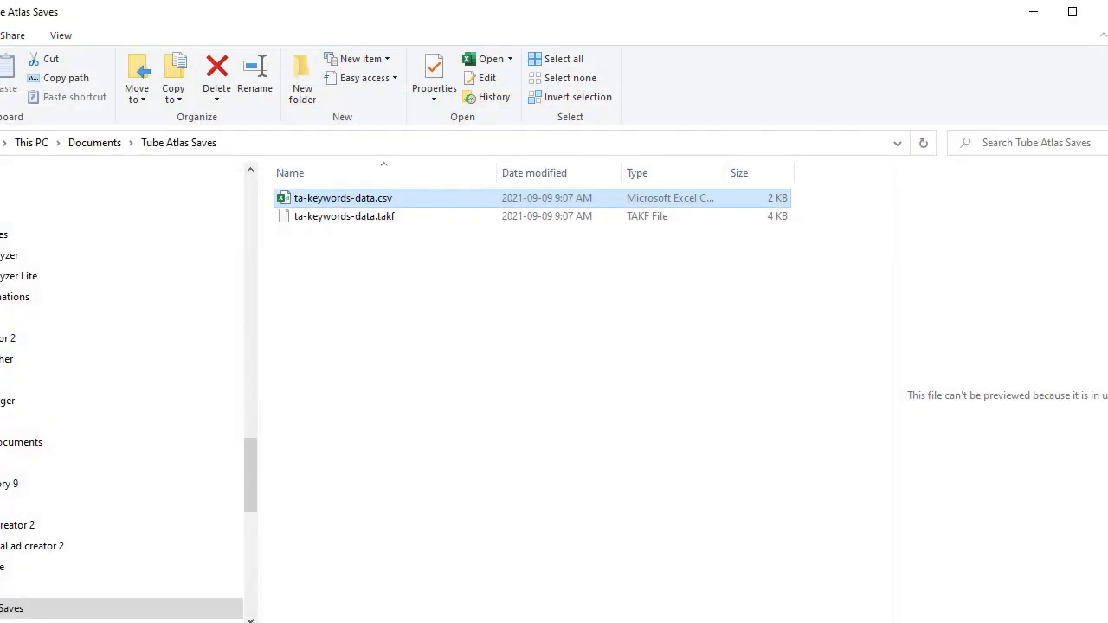
Switch back to Tube Atlas and increase the height of its window to show more keyword rows.
key("alt+Tab")
left_click(808, 358)
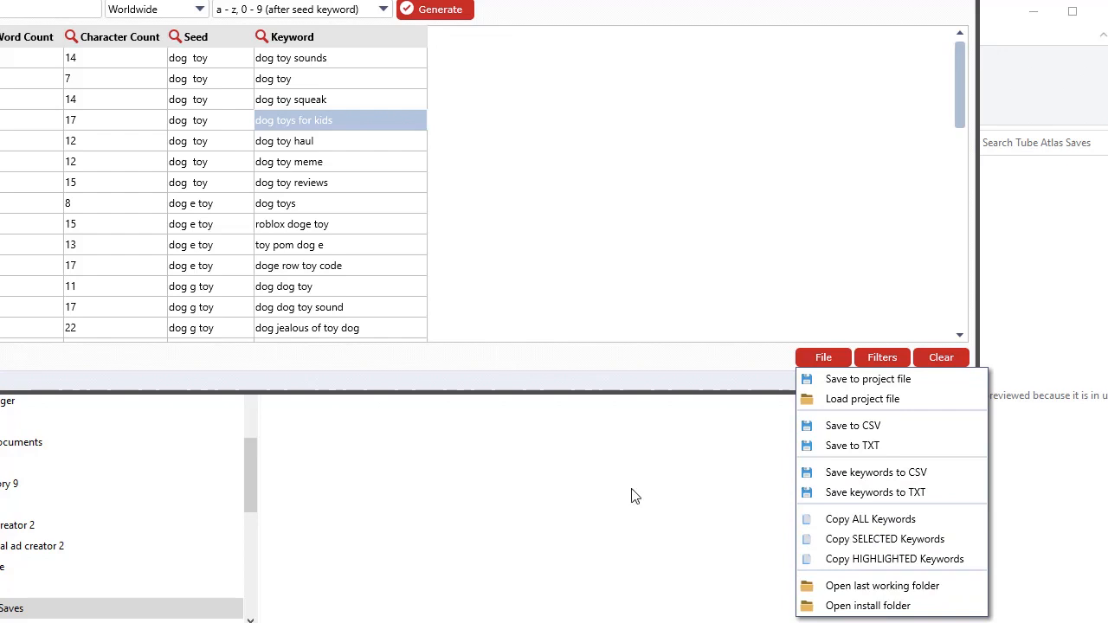
left_click(629, 259)
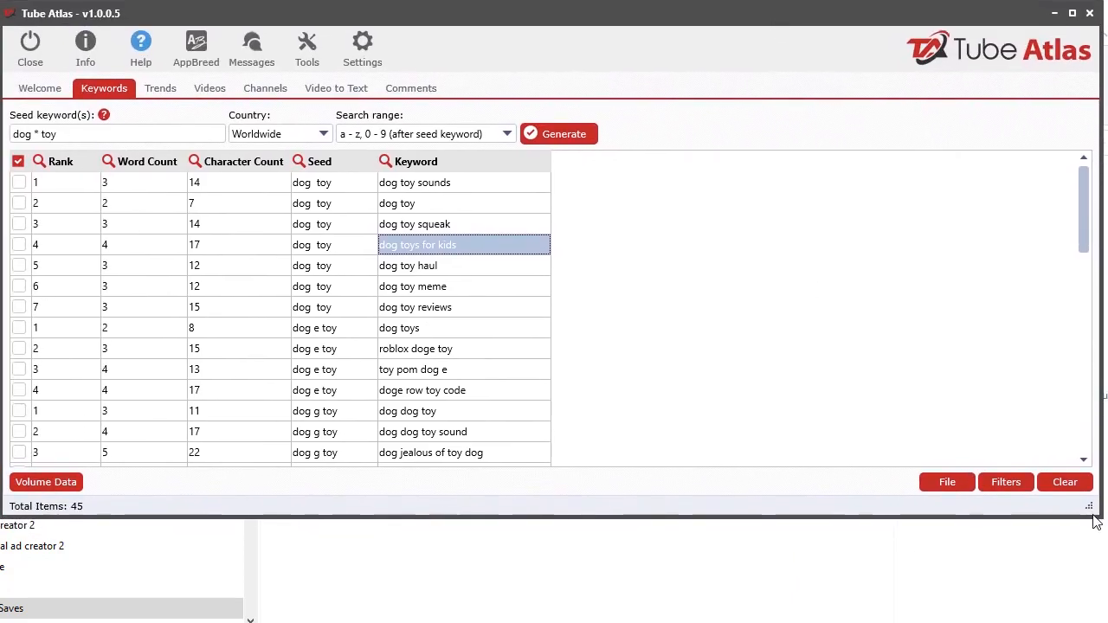
left_click_drag(1090, 505, 1096, 612)
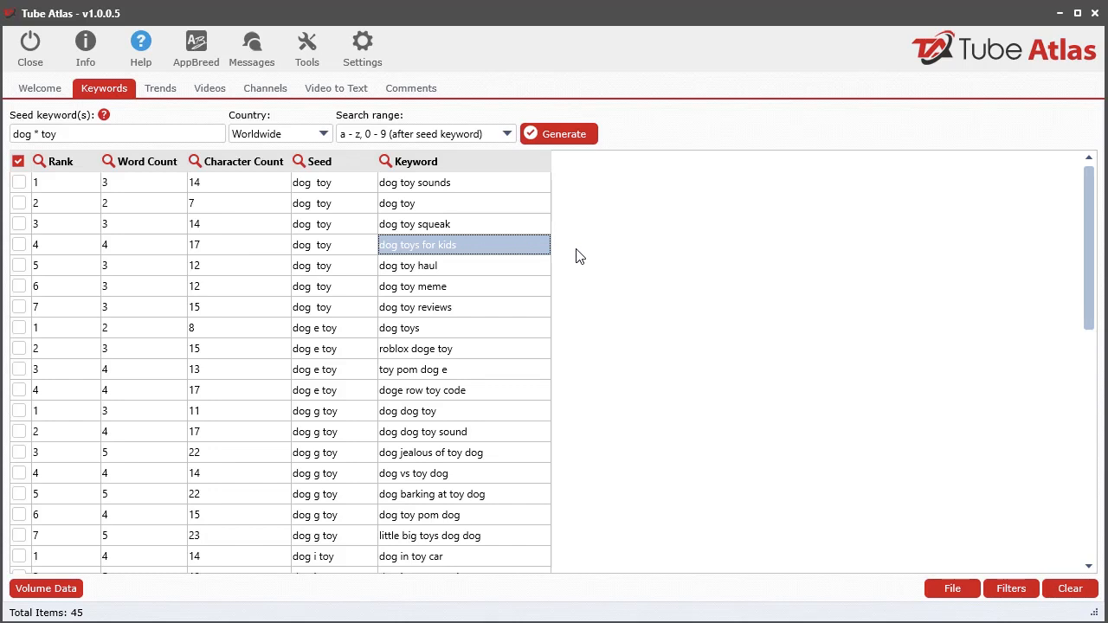
left_click(35, 592)
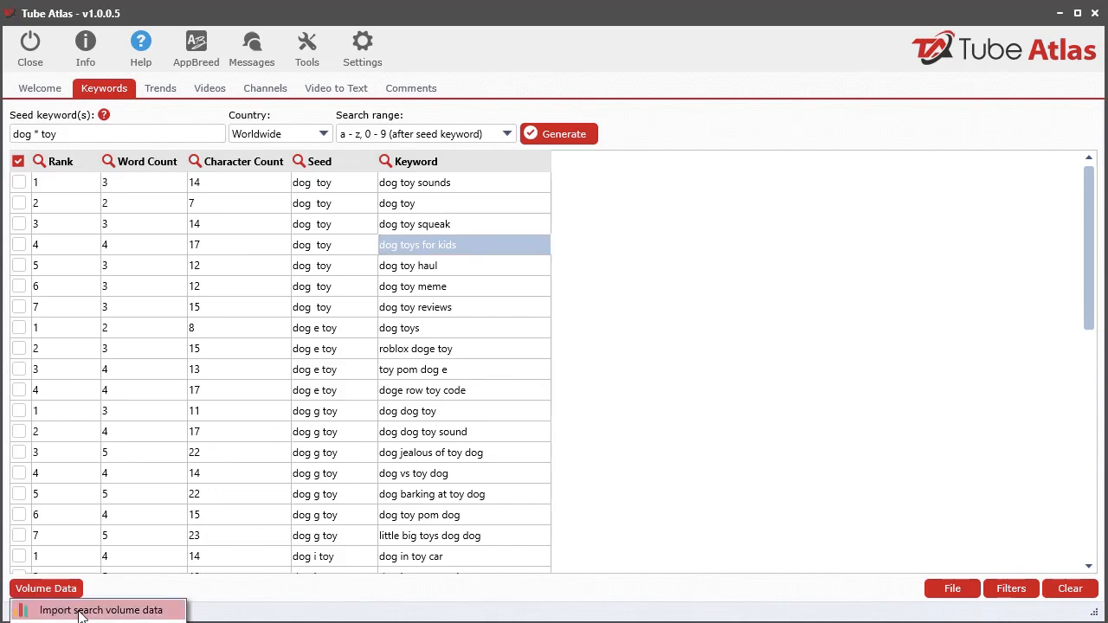
left_click(675, 464)
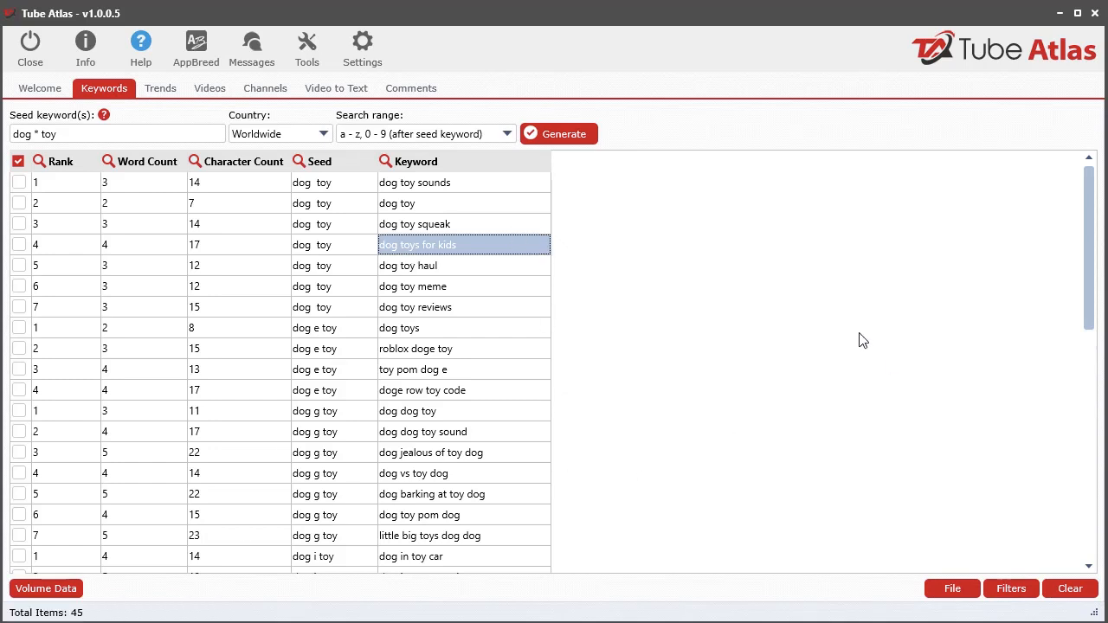